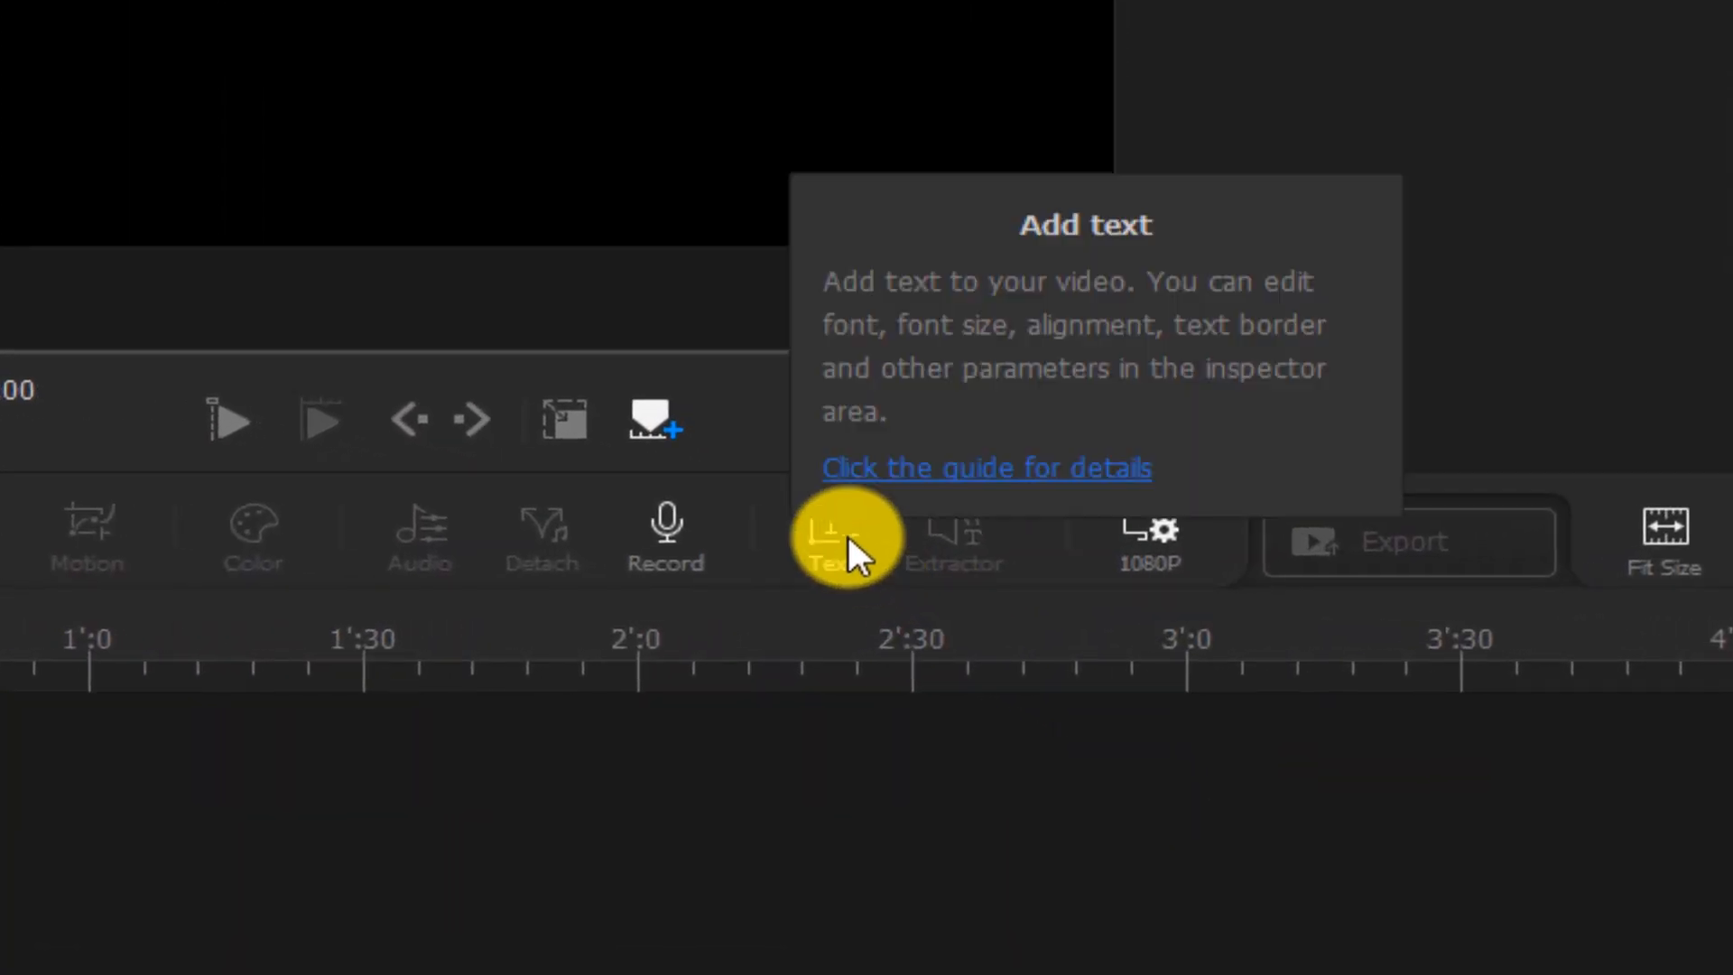
Add a text clip and replace its placeholder text with "Game Level"
left_click(937, 558)
left_click_drag(1193, 443, 1072, 444)
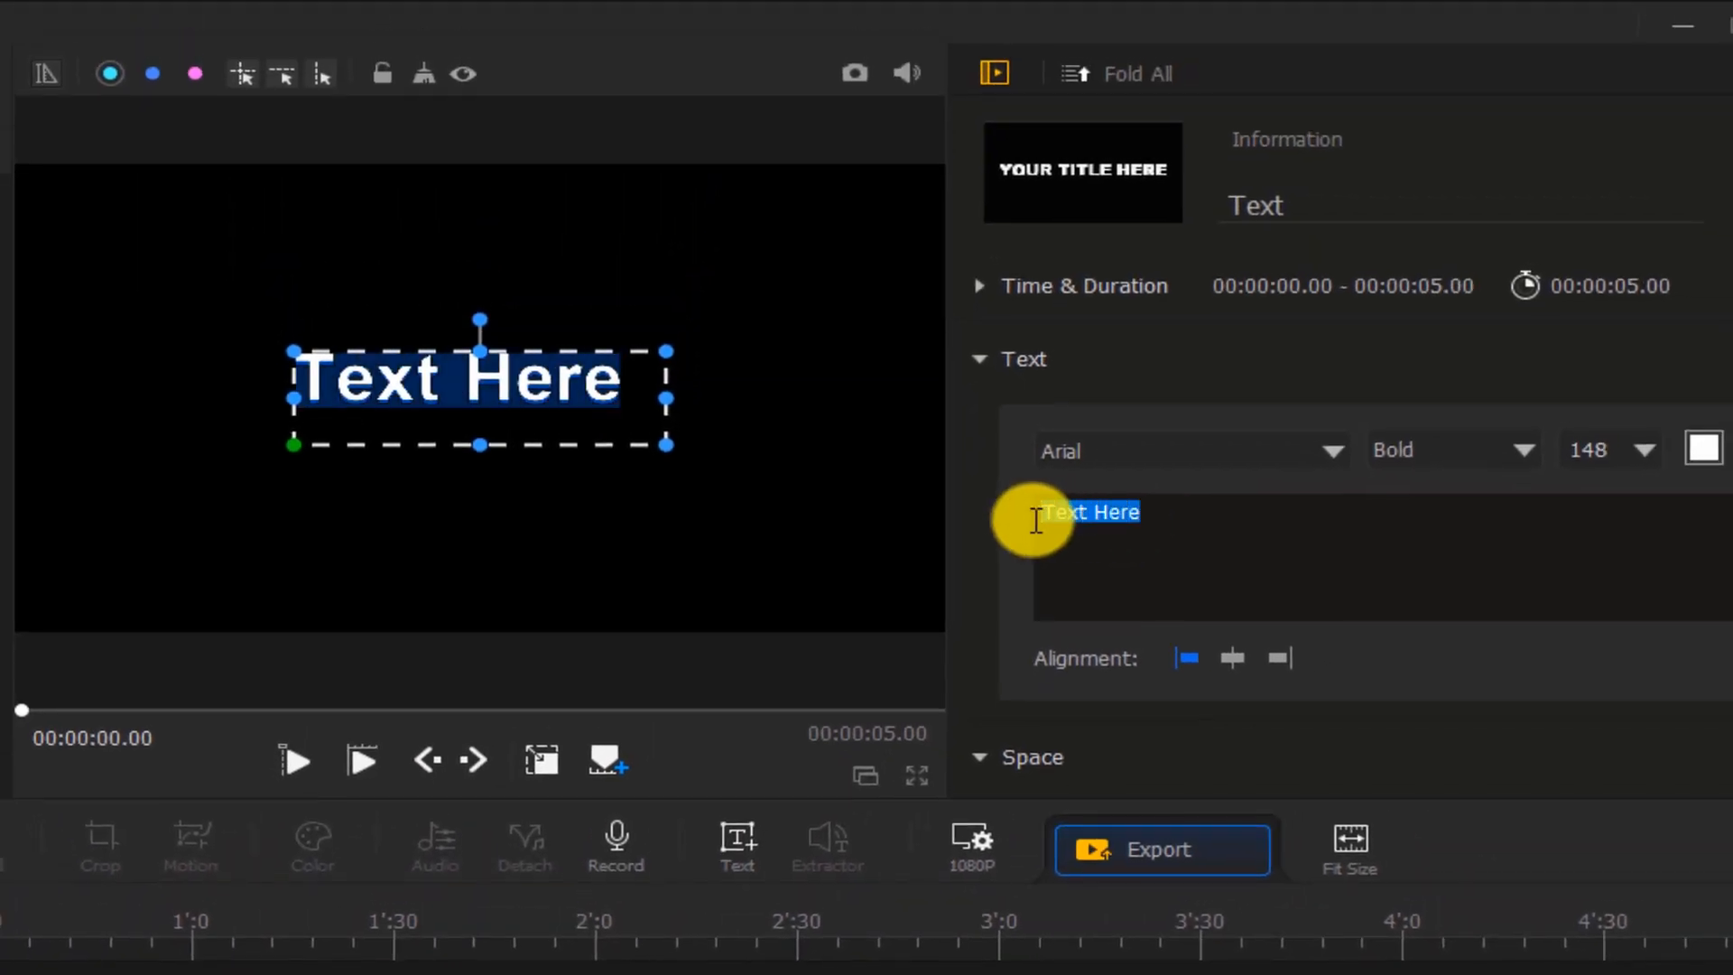
type("Game Level")
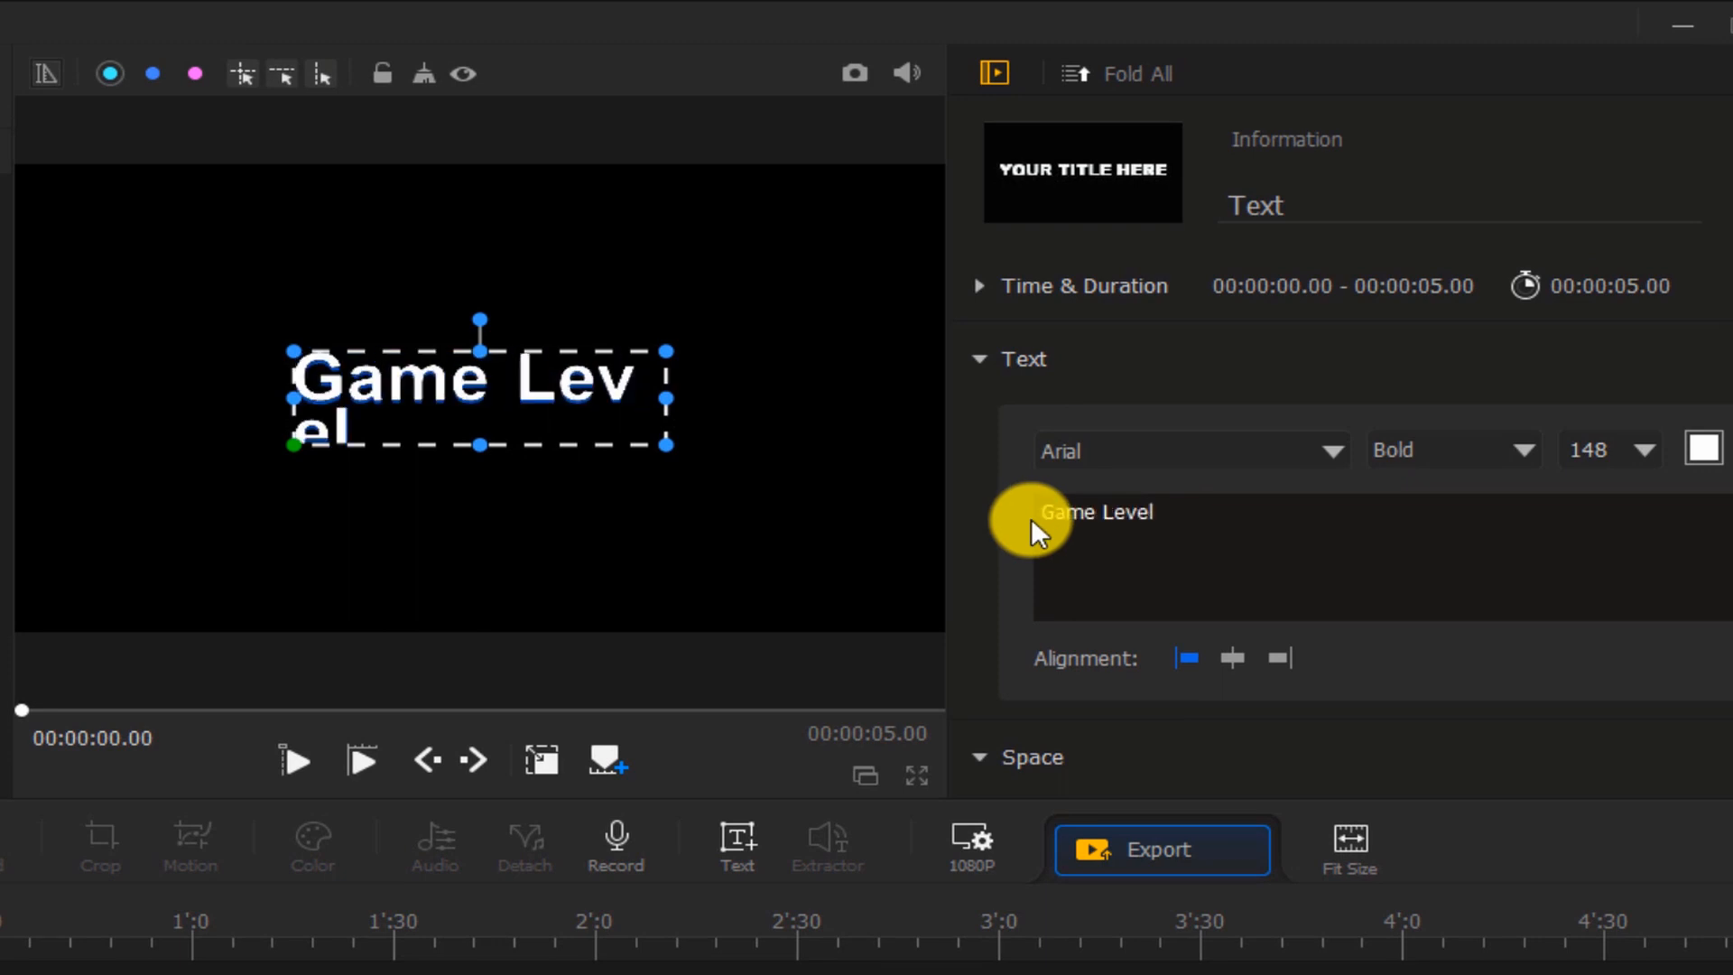
Set the font weight of the "Game Level" text to Black
key("ctrl+a")
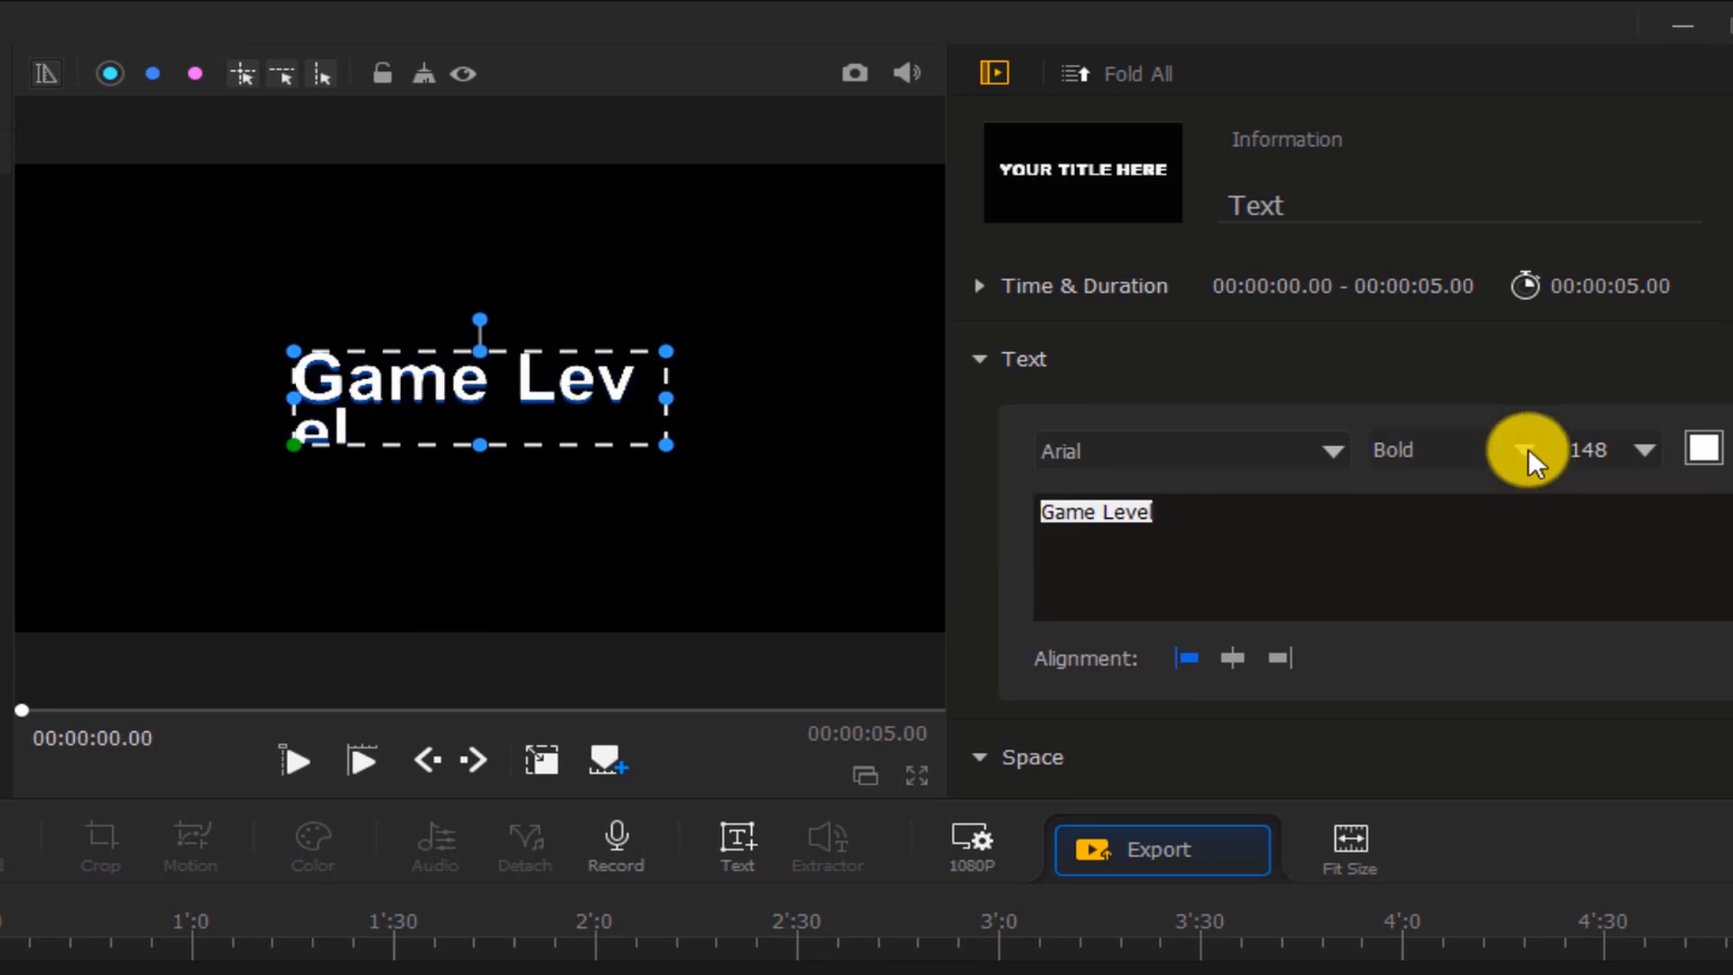
left_click(1529, 448)
left_click(1428, 571)
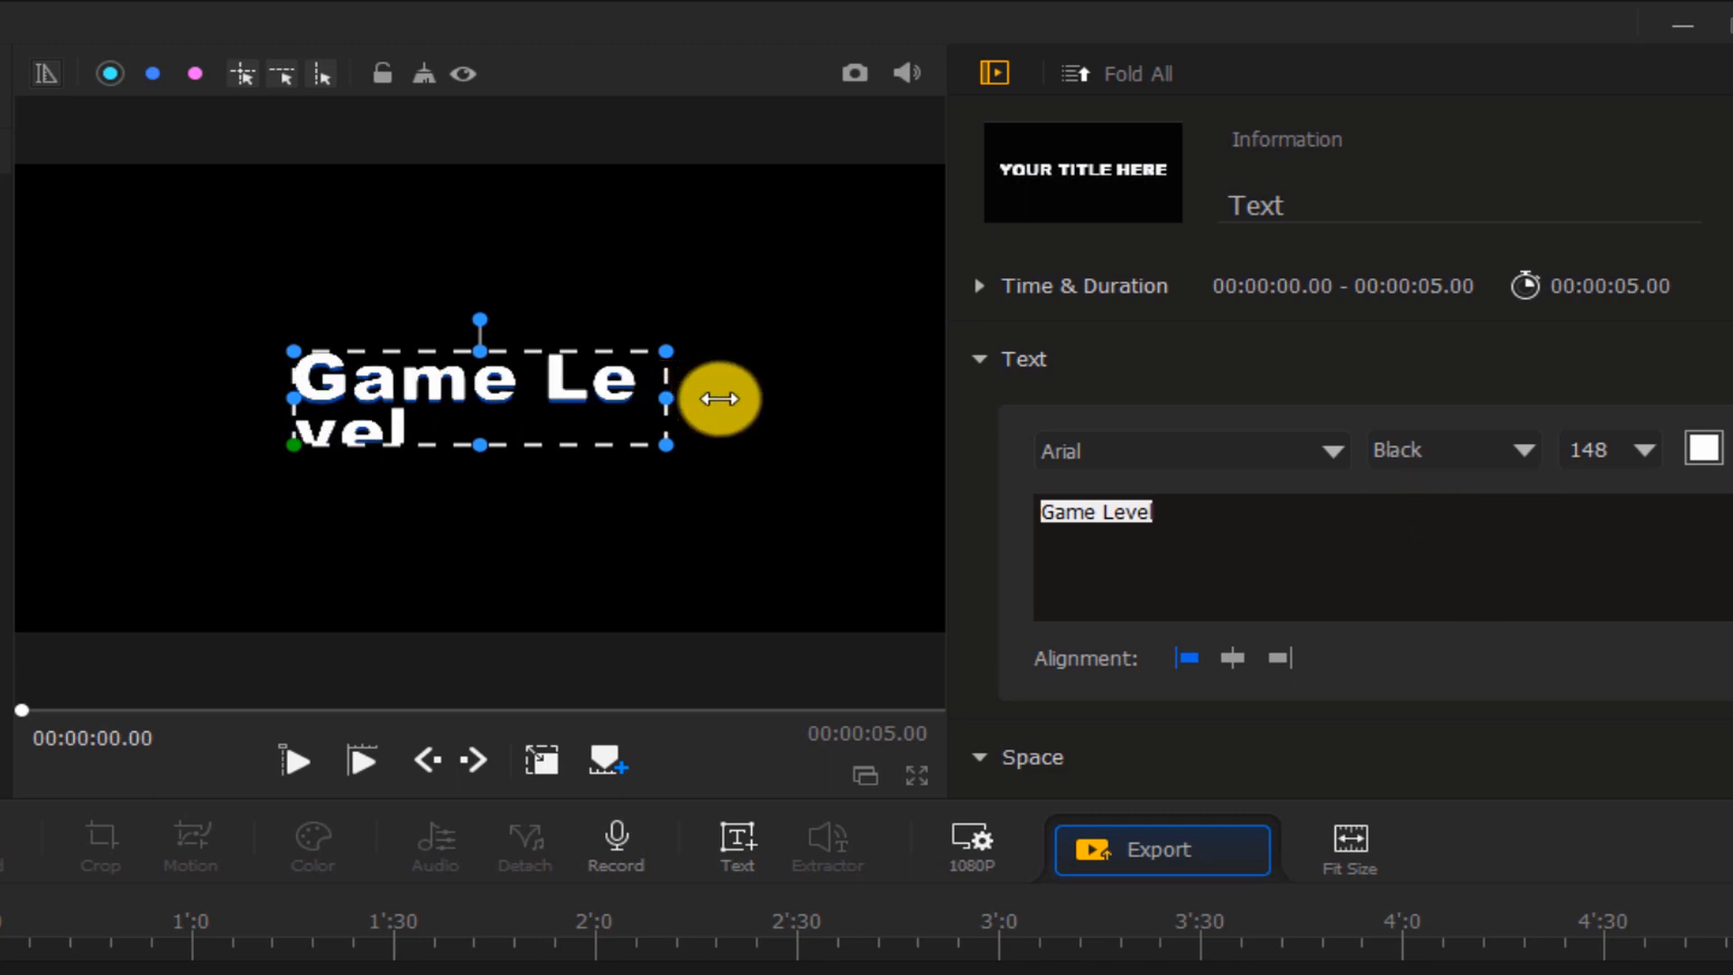
Widen and reposition the text box so "Game Level" fits on a single line
left_click_drag(745, 398, 769, 398)
left_click_drag(295, 352, 196, 294)
left_click_drag(362, 360, 425, 382)
left_click_drag(162, 337, 106, 318)
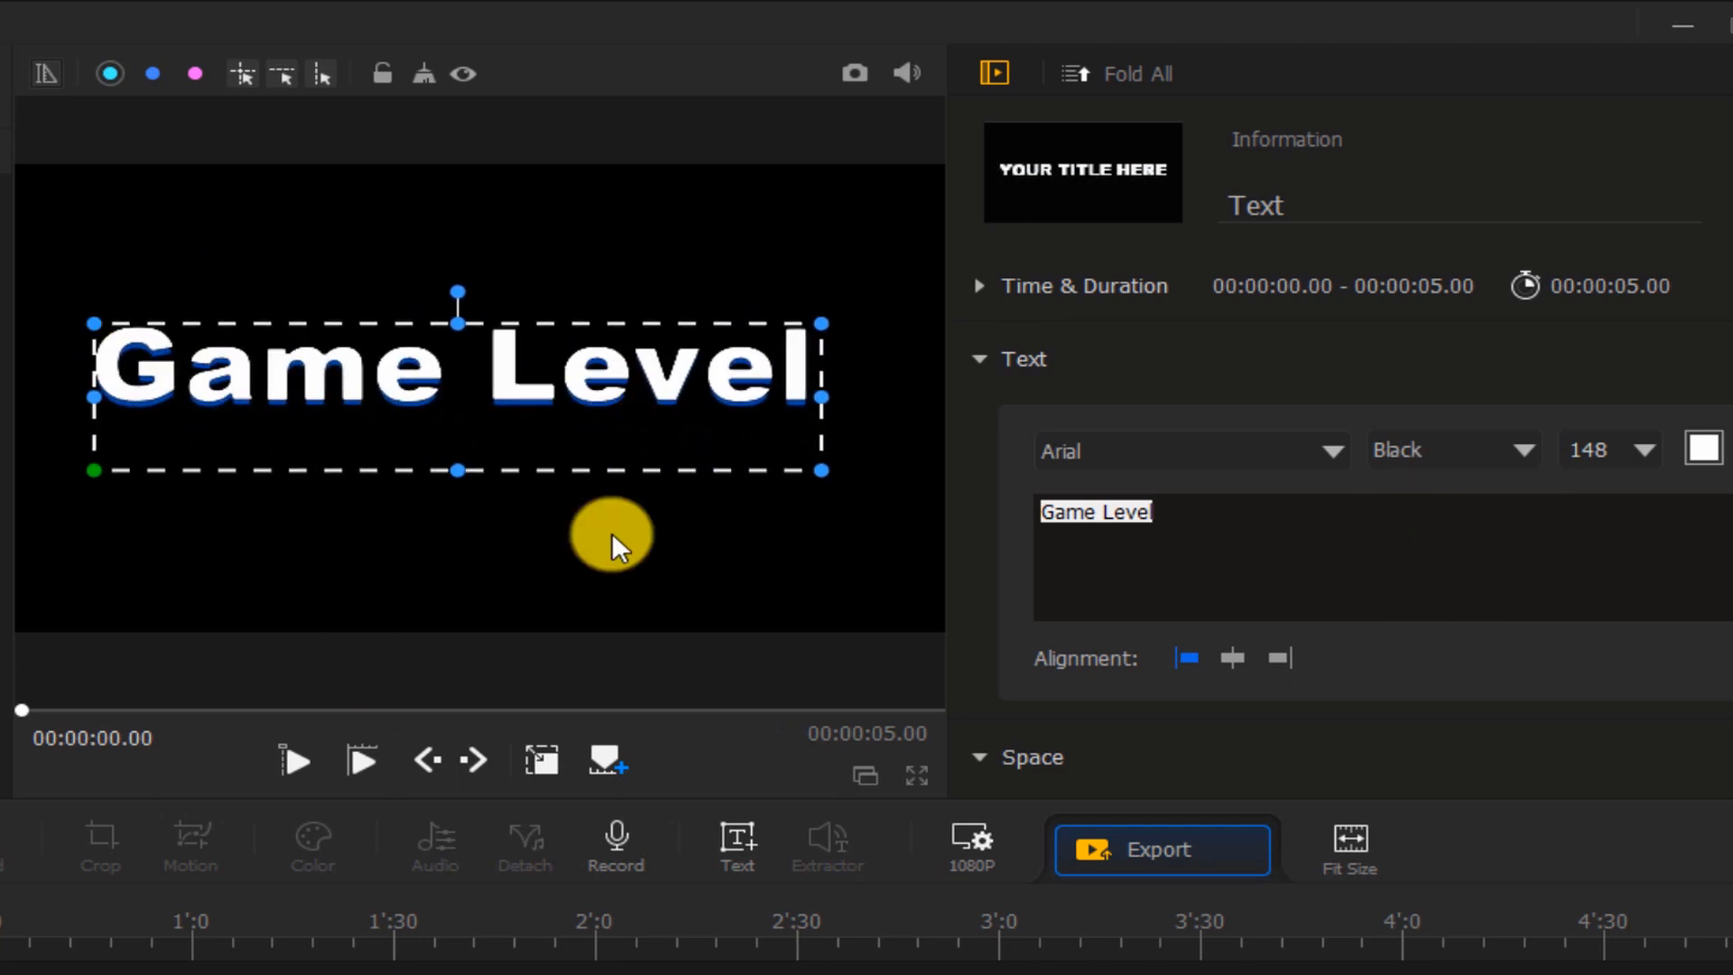
left_click_drag(457, 470, 461, 417)
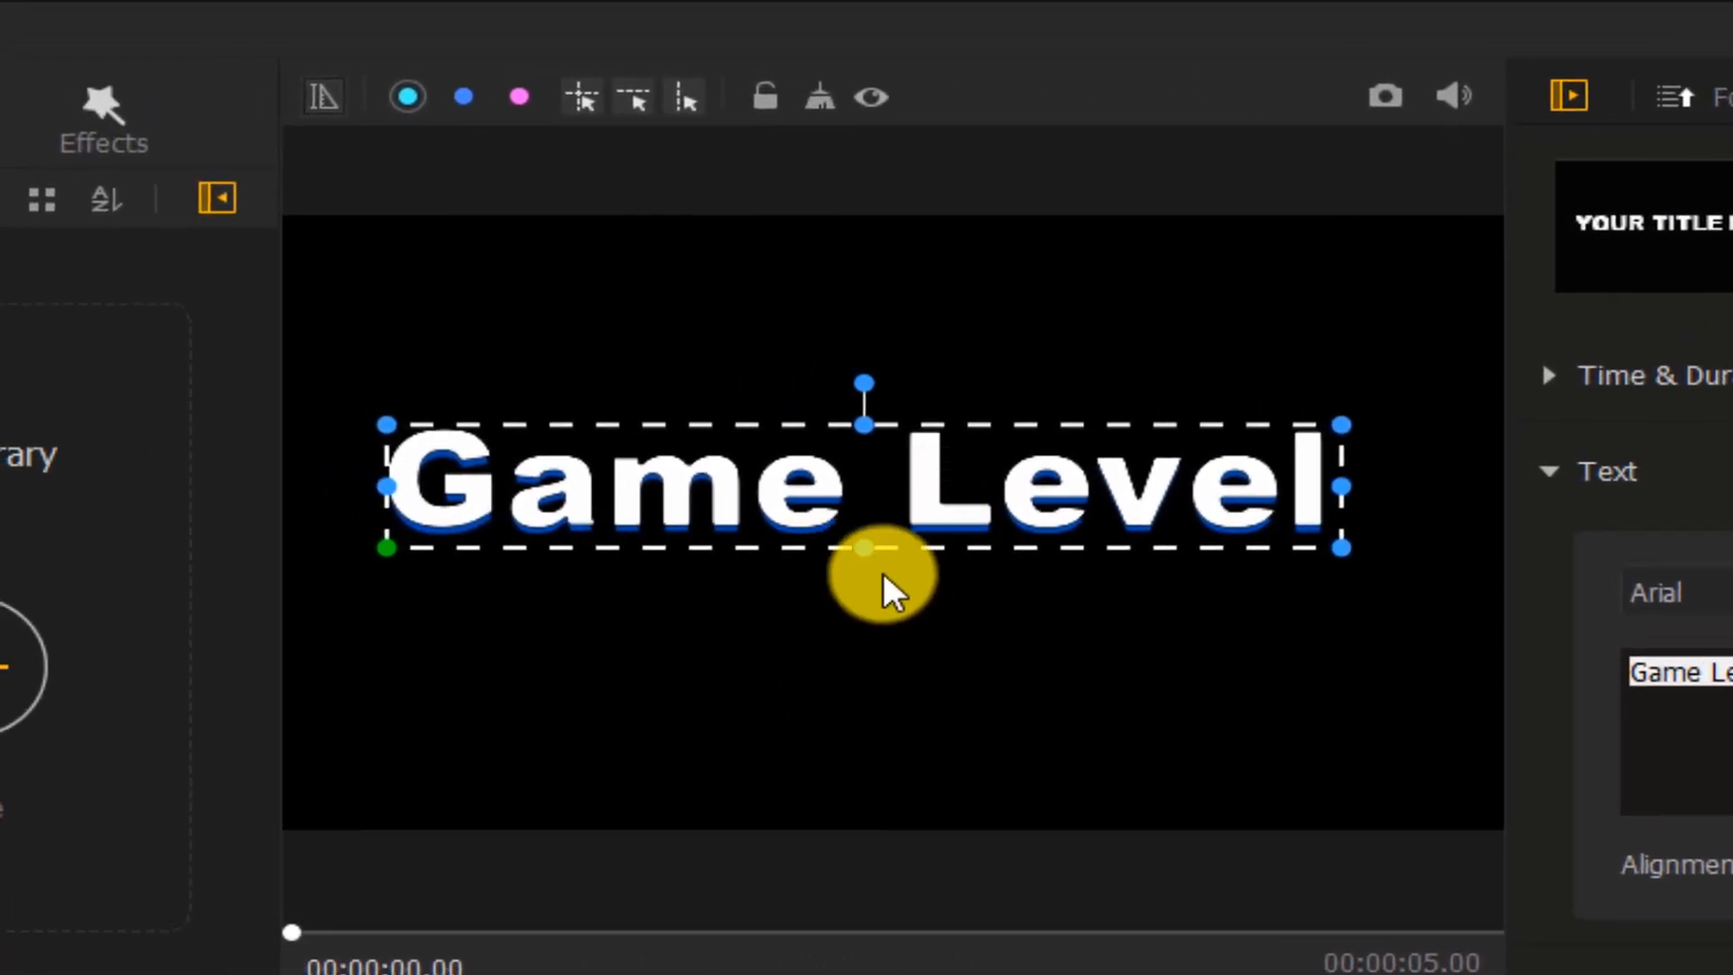
Show the rulers and place a vertical and a horizontal guide through the canvas centre
left_click(325, 101)
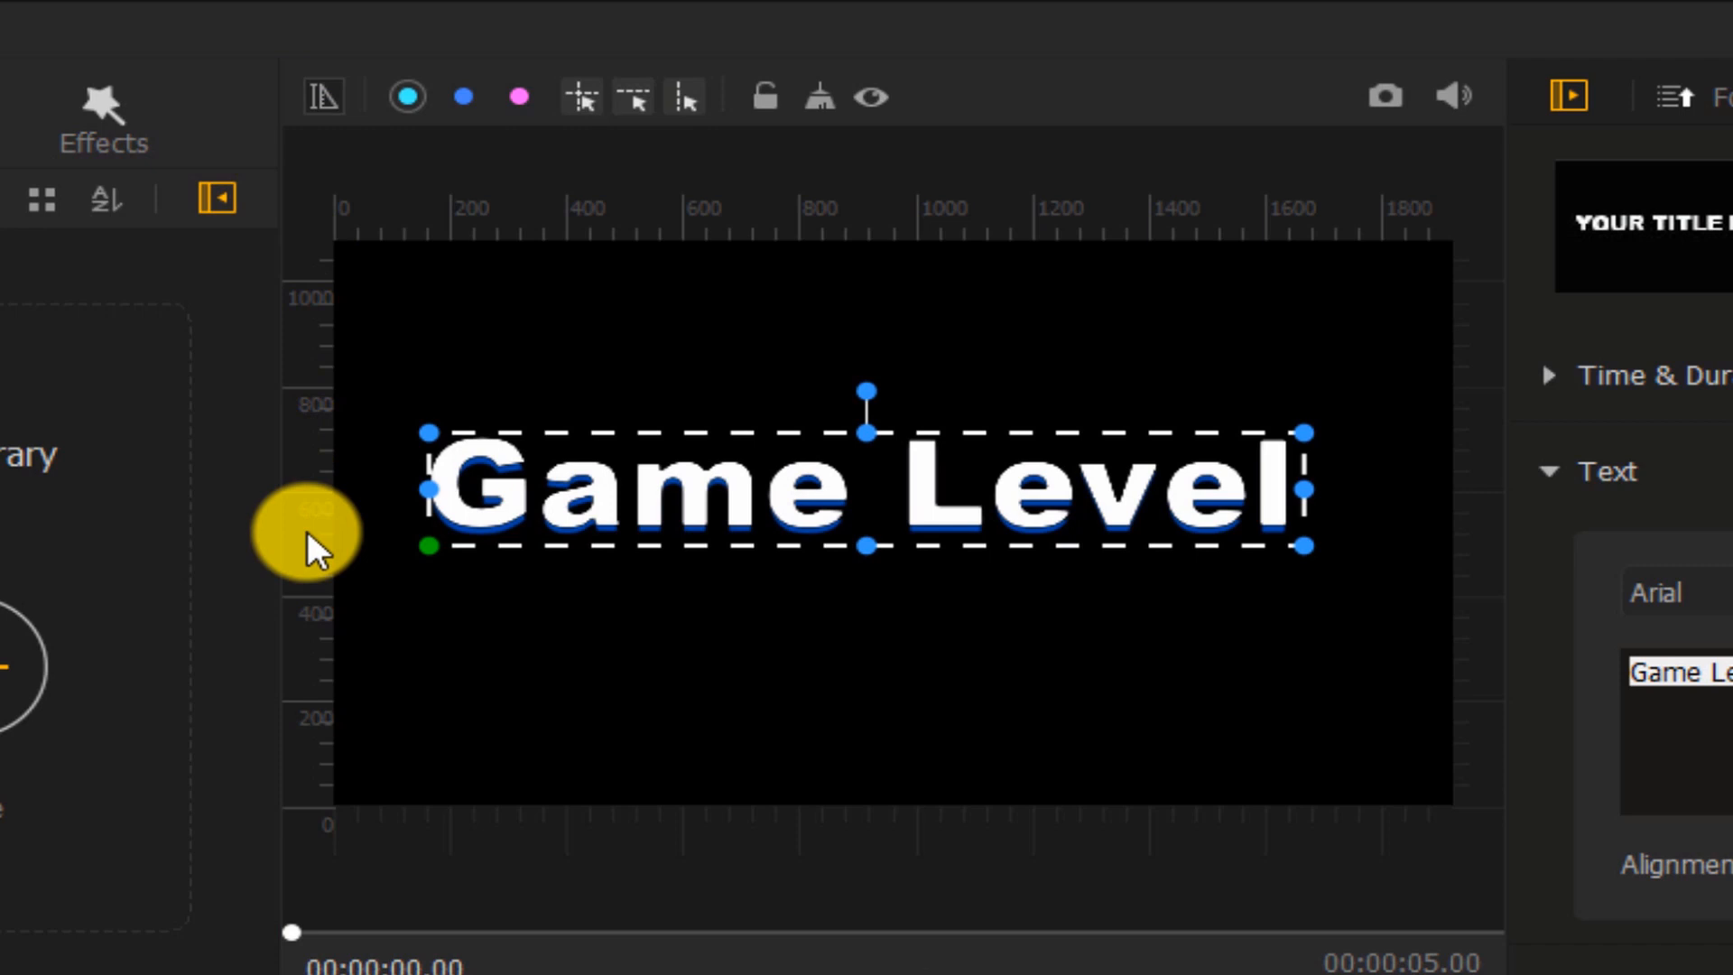
left_click_drag(308, 537, 892, 570)
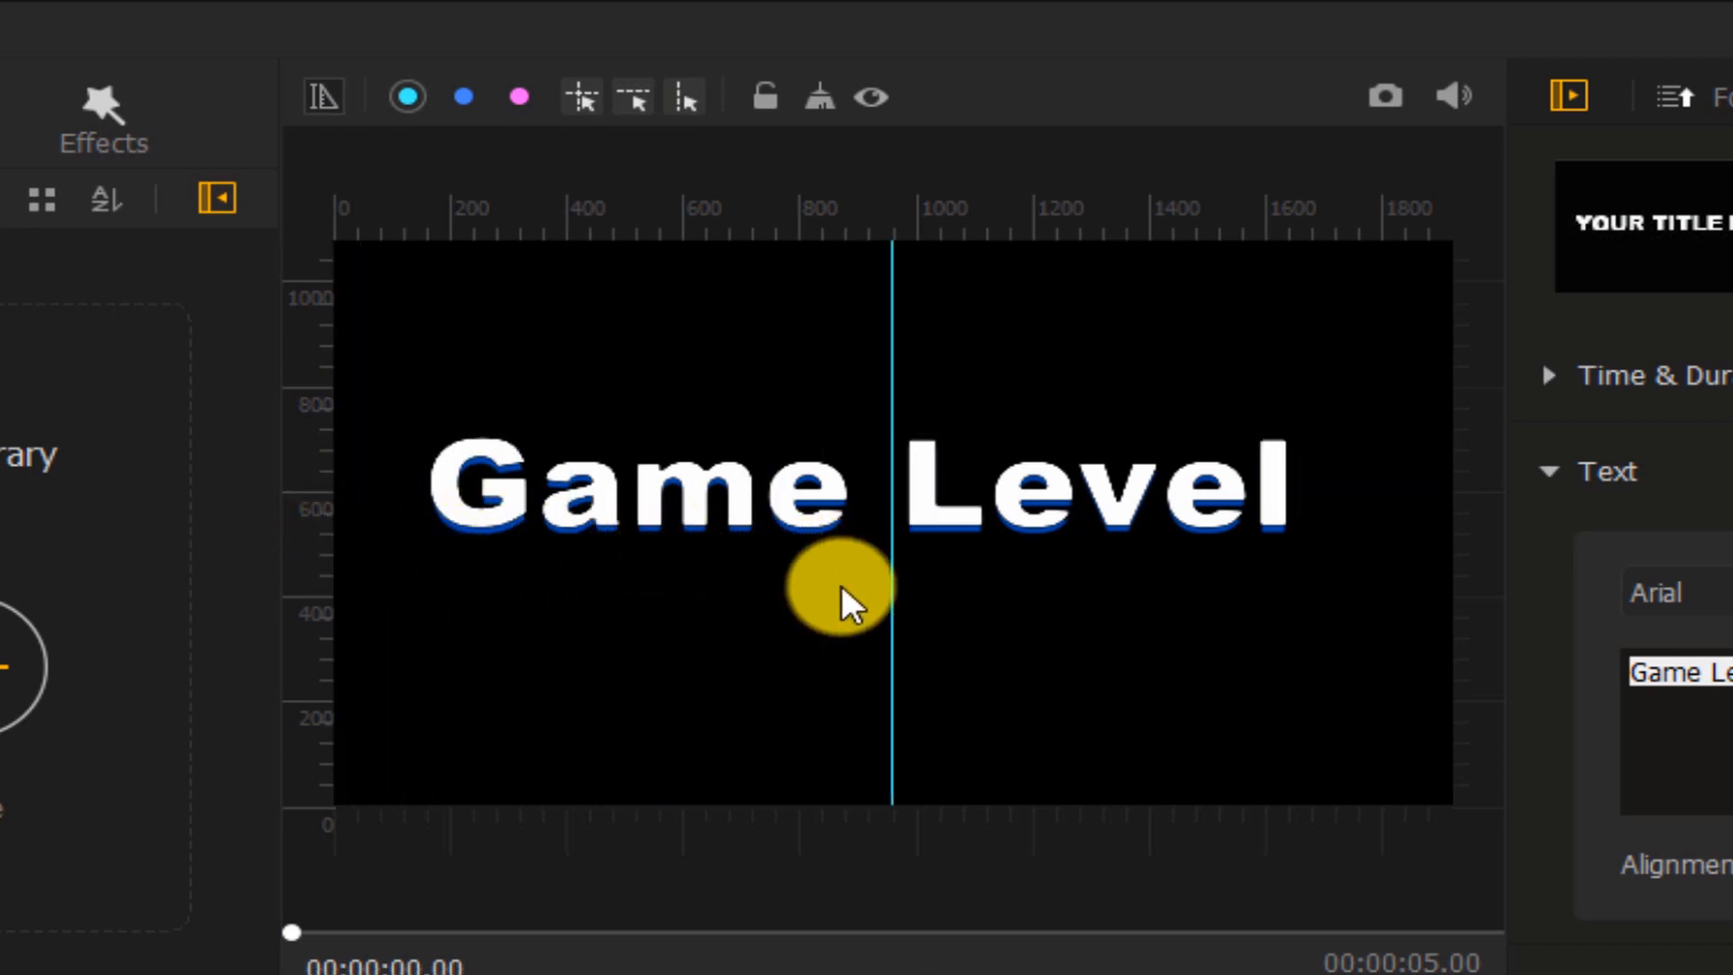
left_click_drag(592, 224, 595, 520)
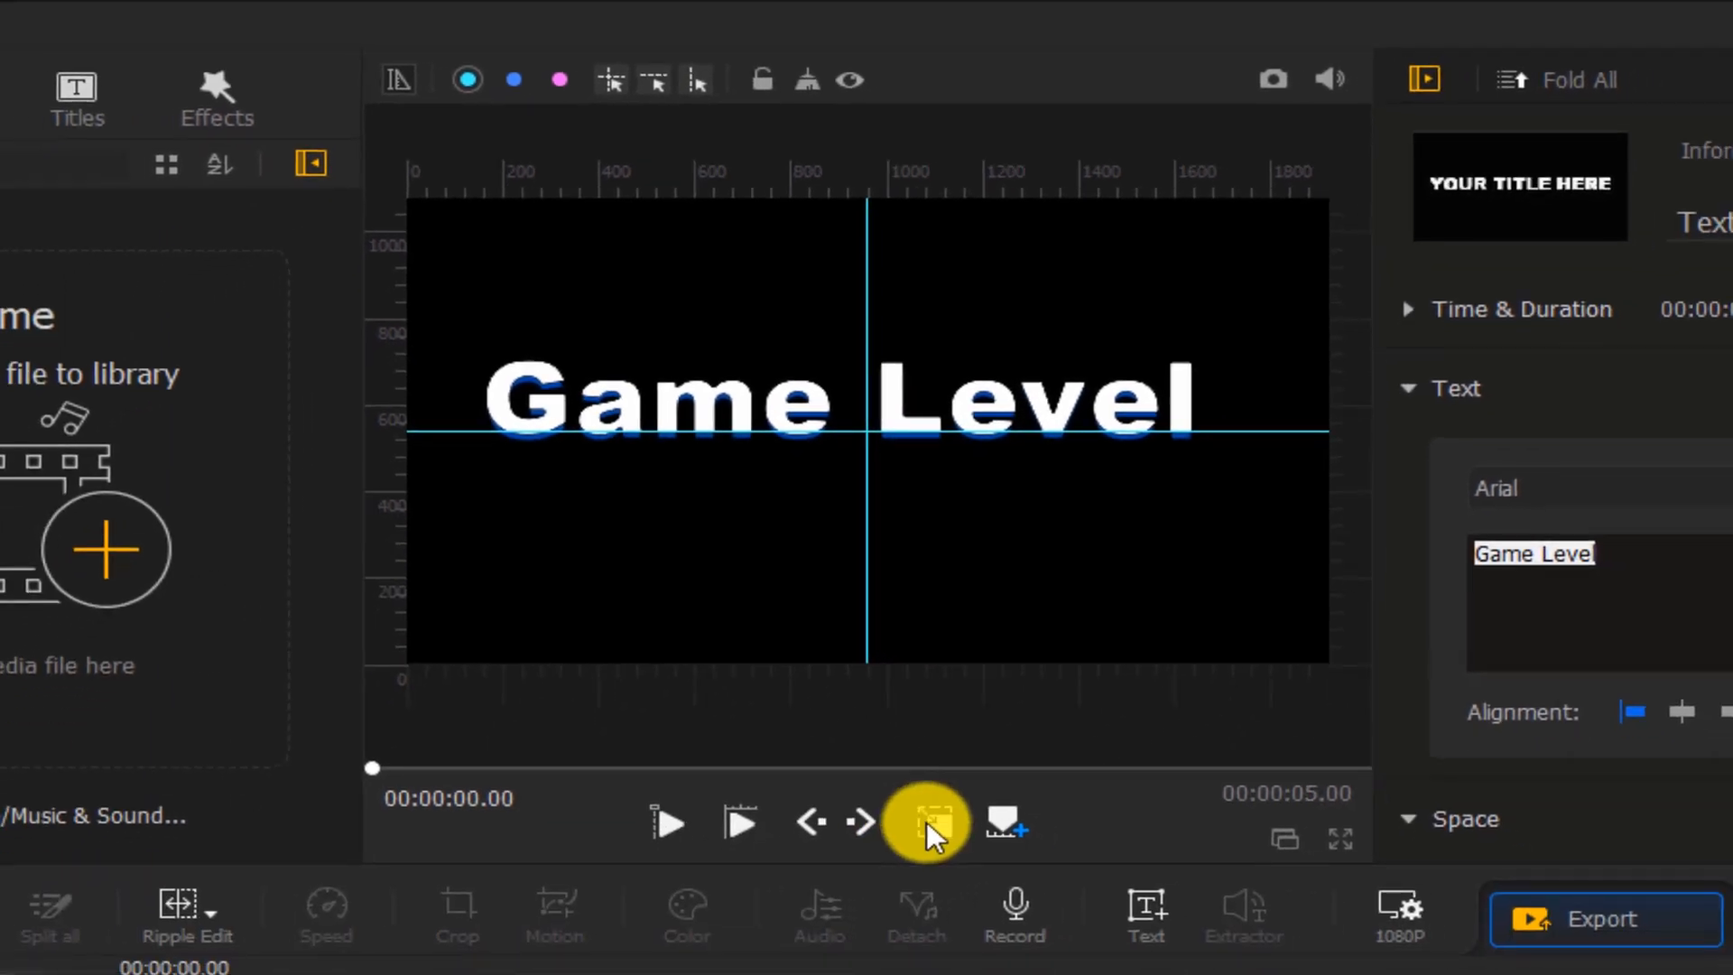
Center the text on the crossing guides, then clear the guides
left_click(935, 832)
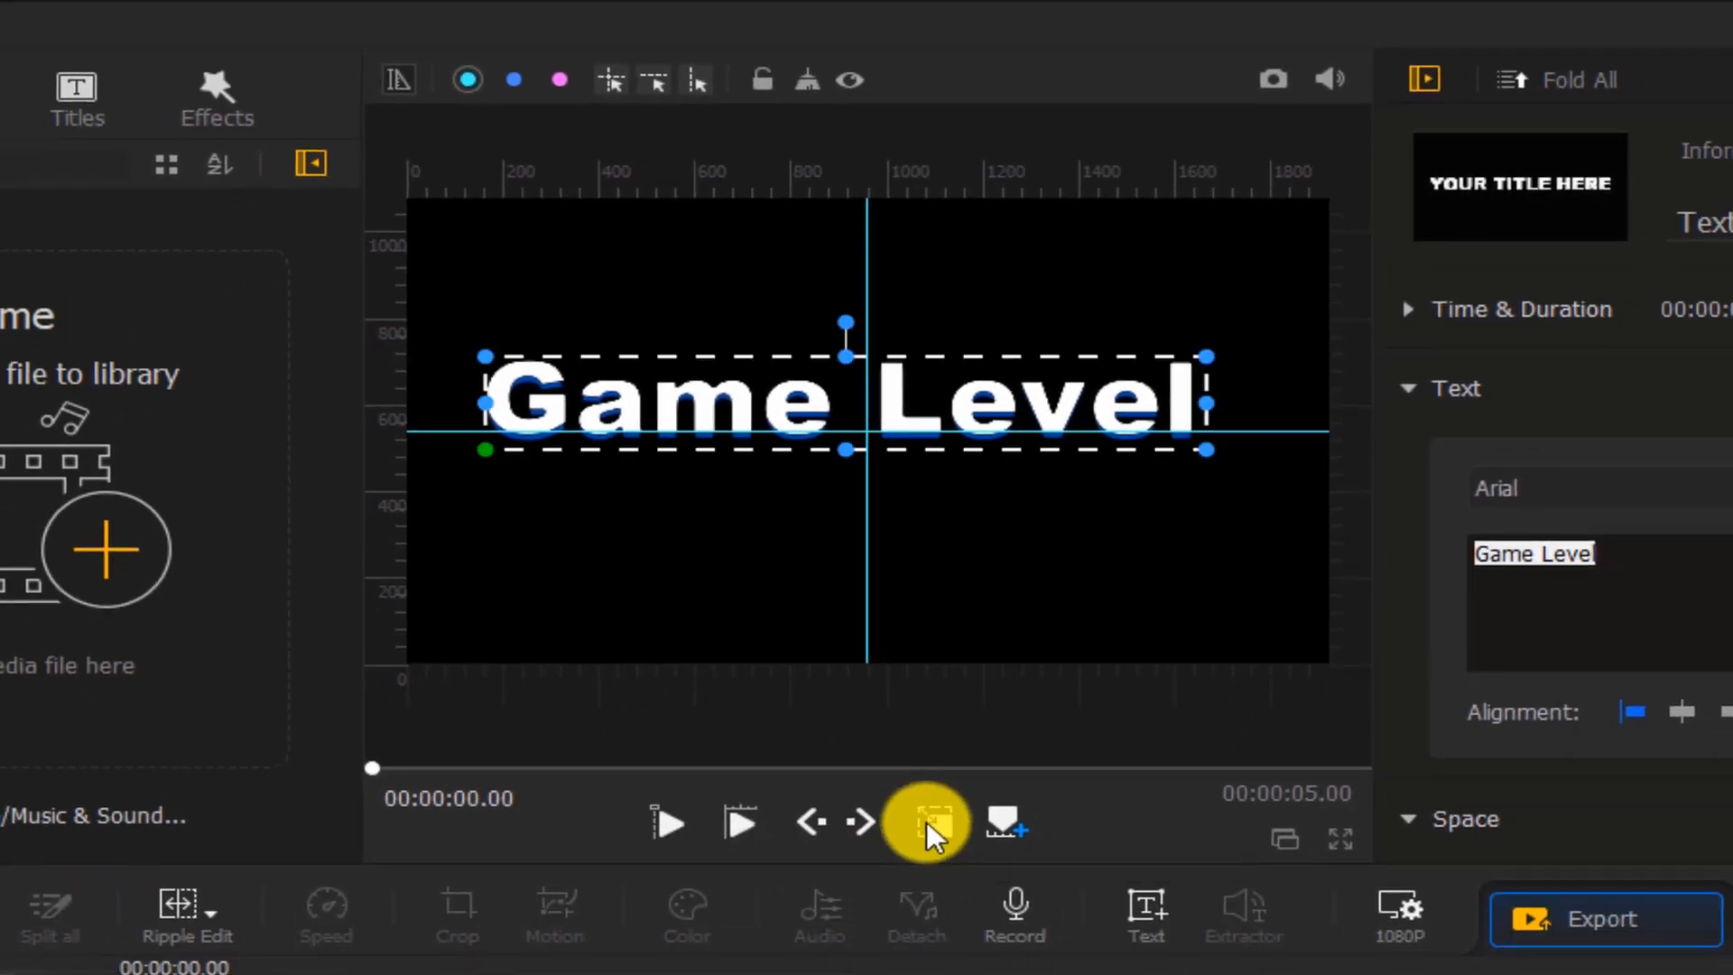
left_click_drag(948, 411, 962, 414)
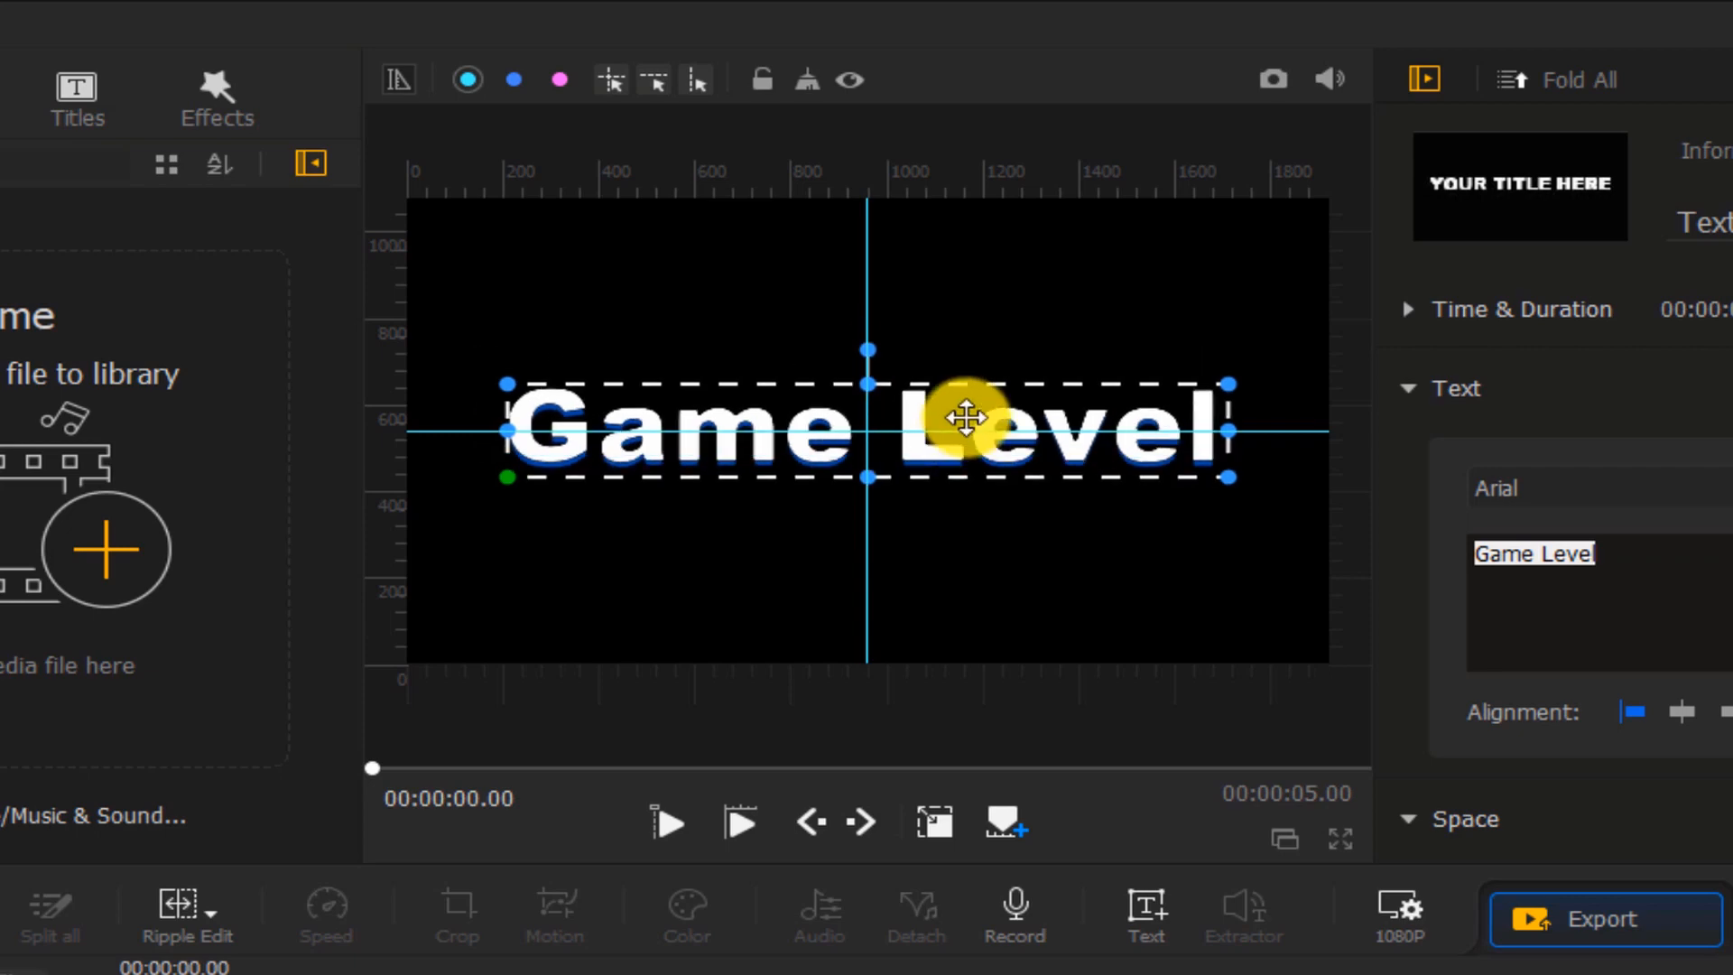
left_click(802, 82)
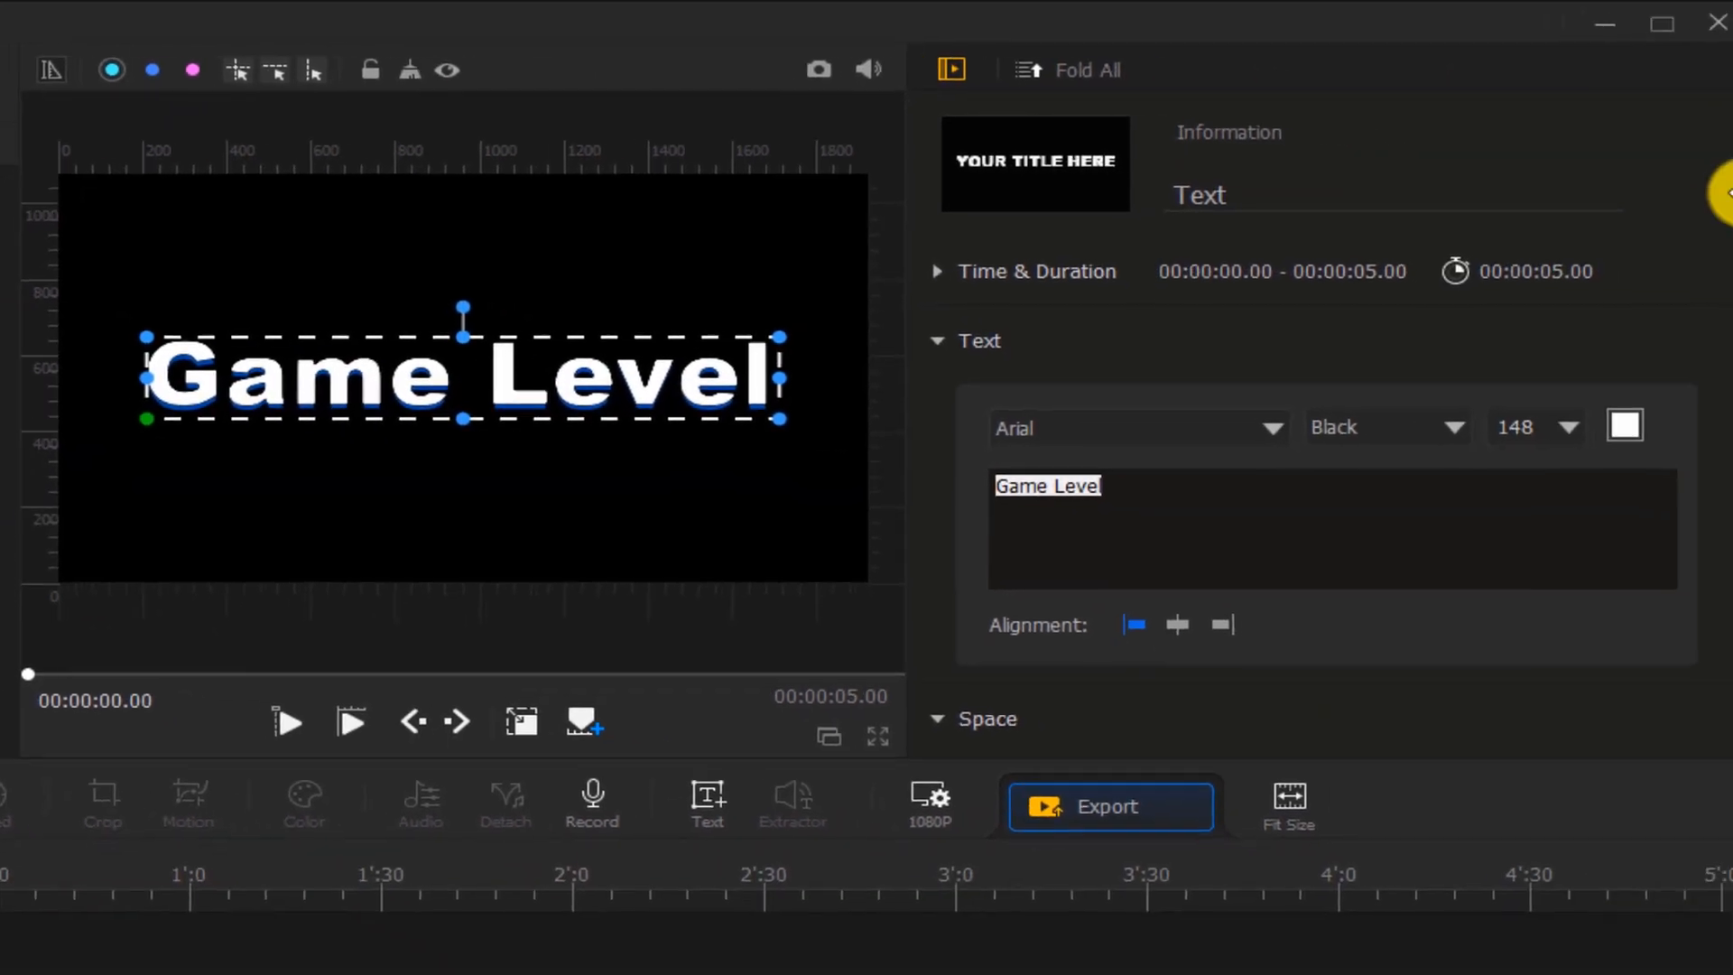
Set the Text Shadow offset to 0
left_click_drag(1724, 193, 1727, 684)
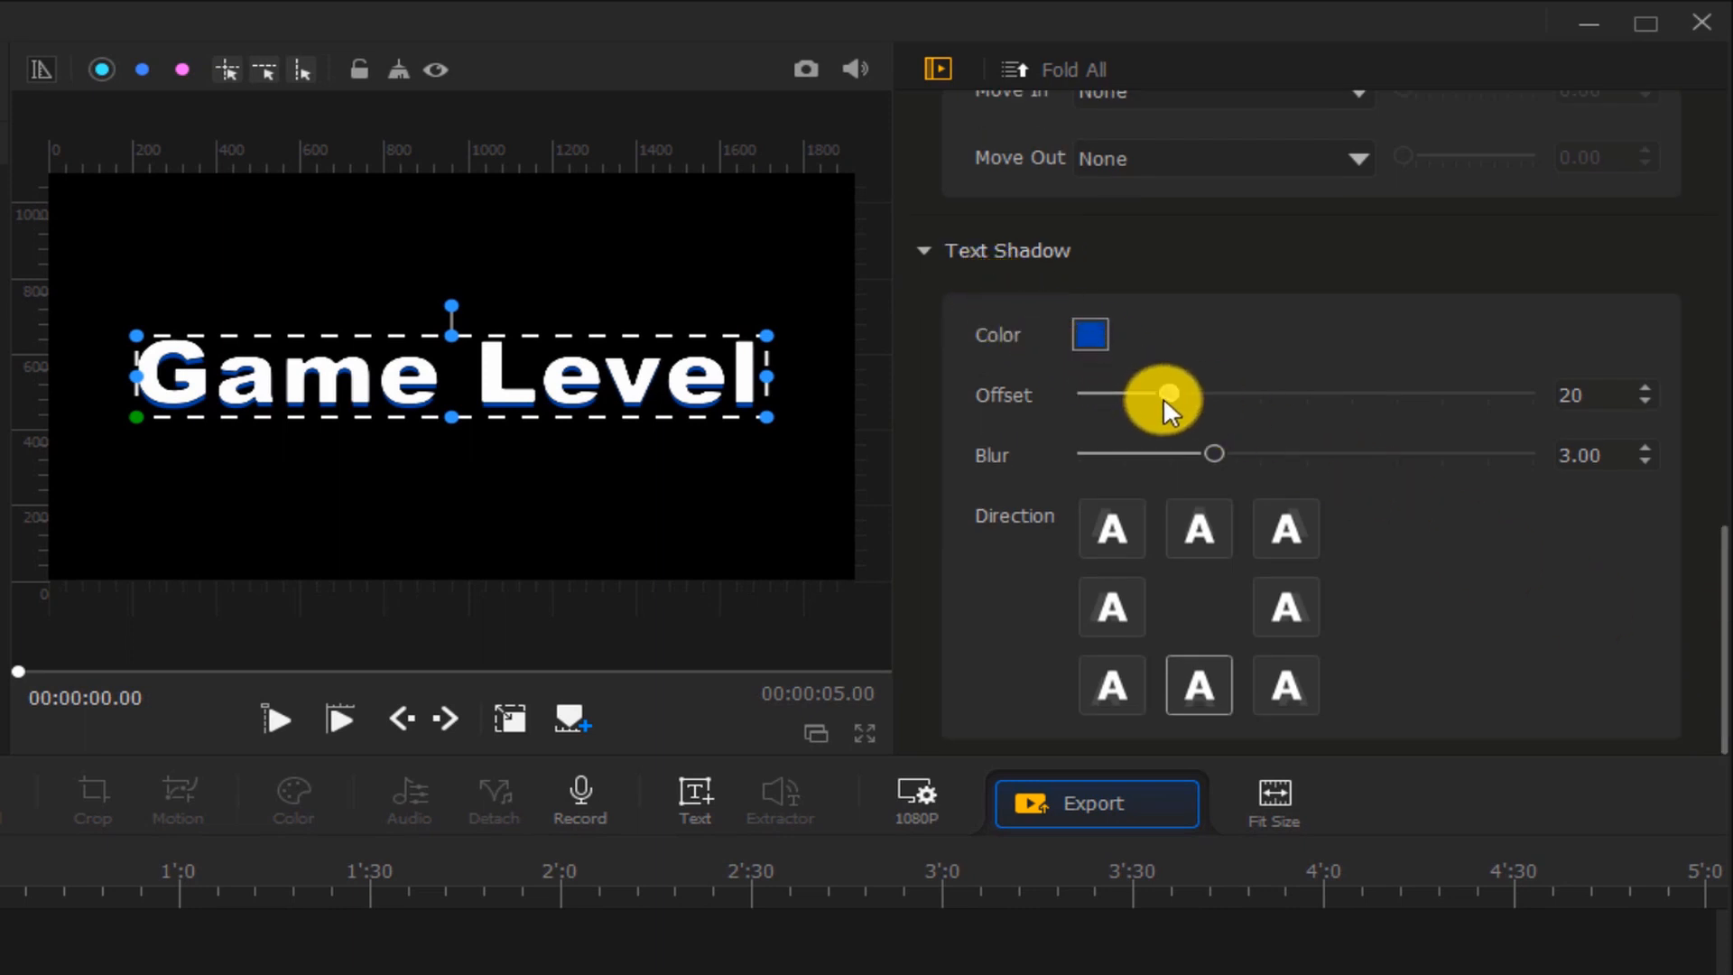
left_click_drag(1162, 397, 1150, 397)
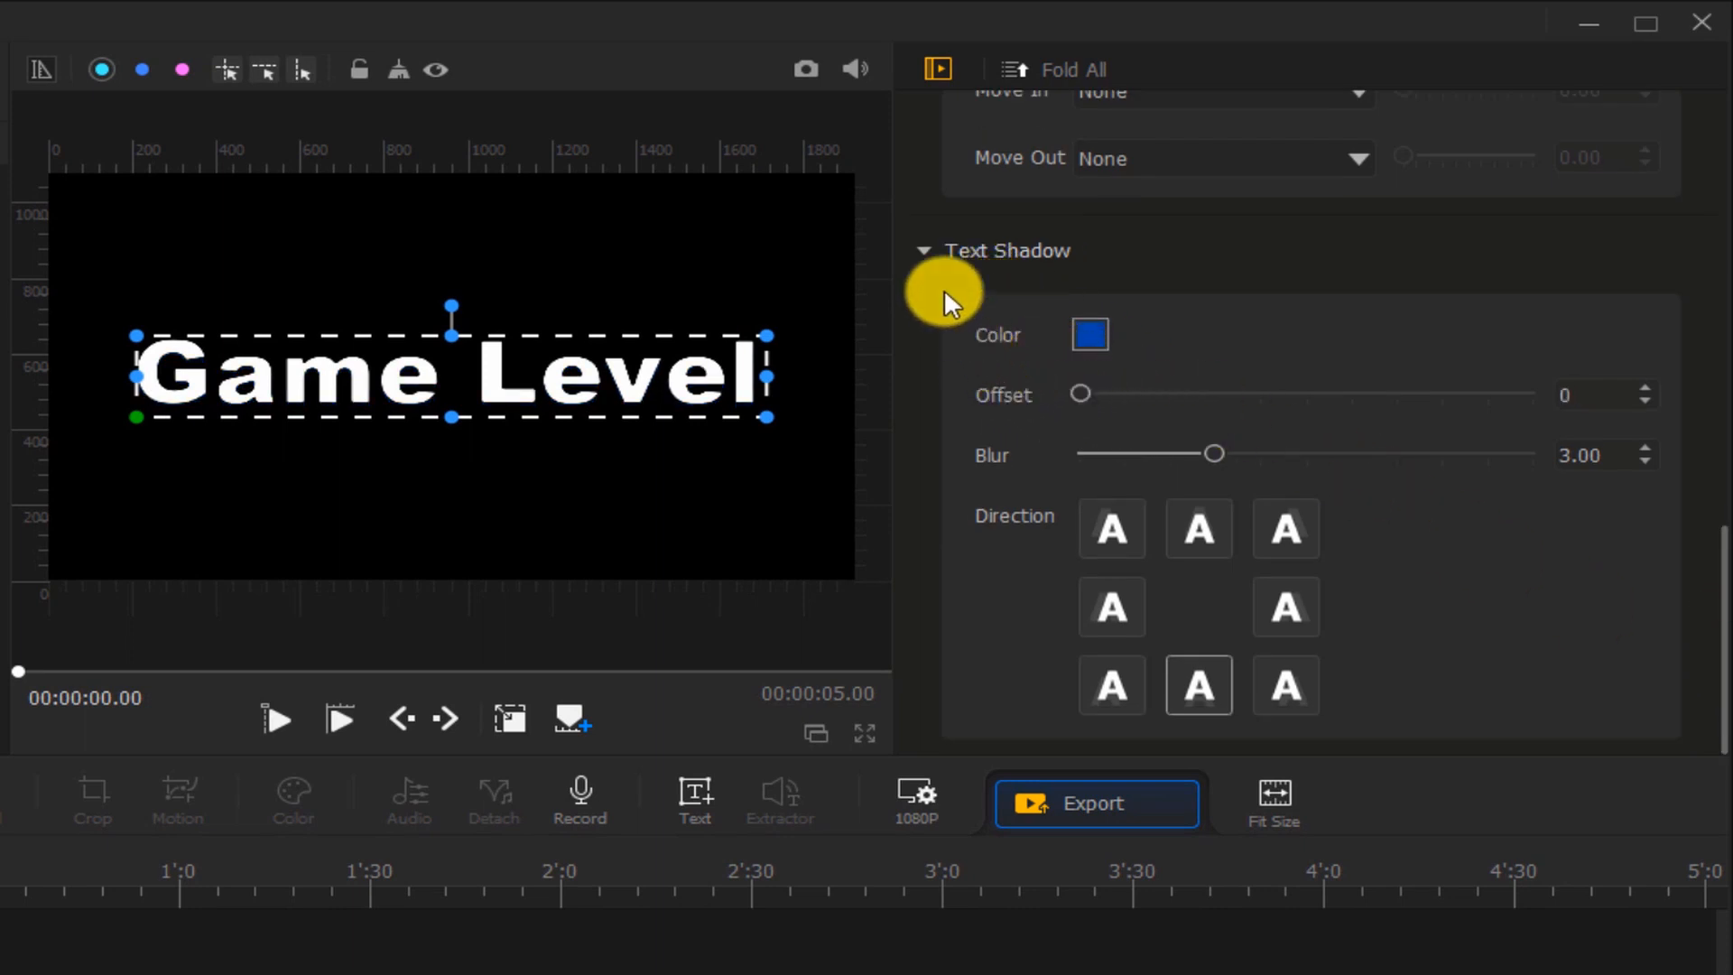
Take a snapshot of the preview into the media library and delete the text clip from the timeline
left_click(801, 60)
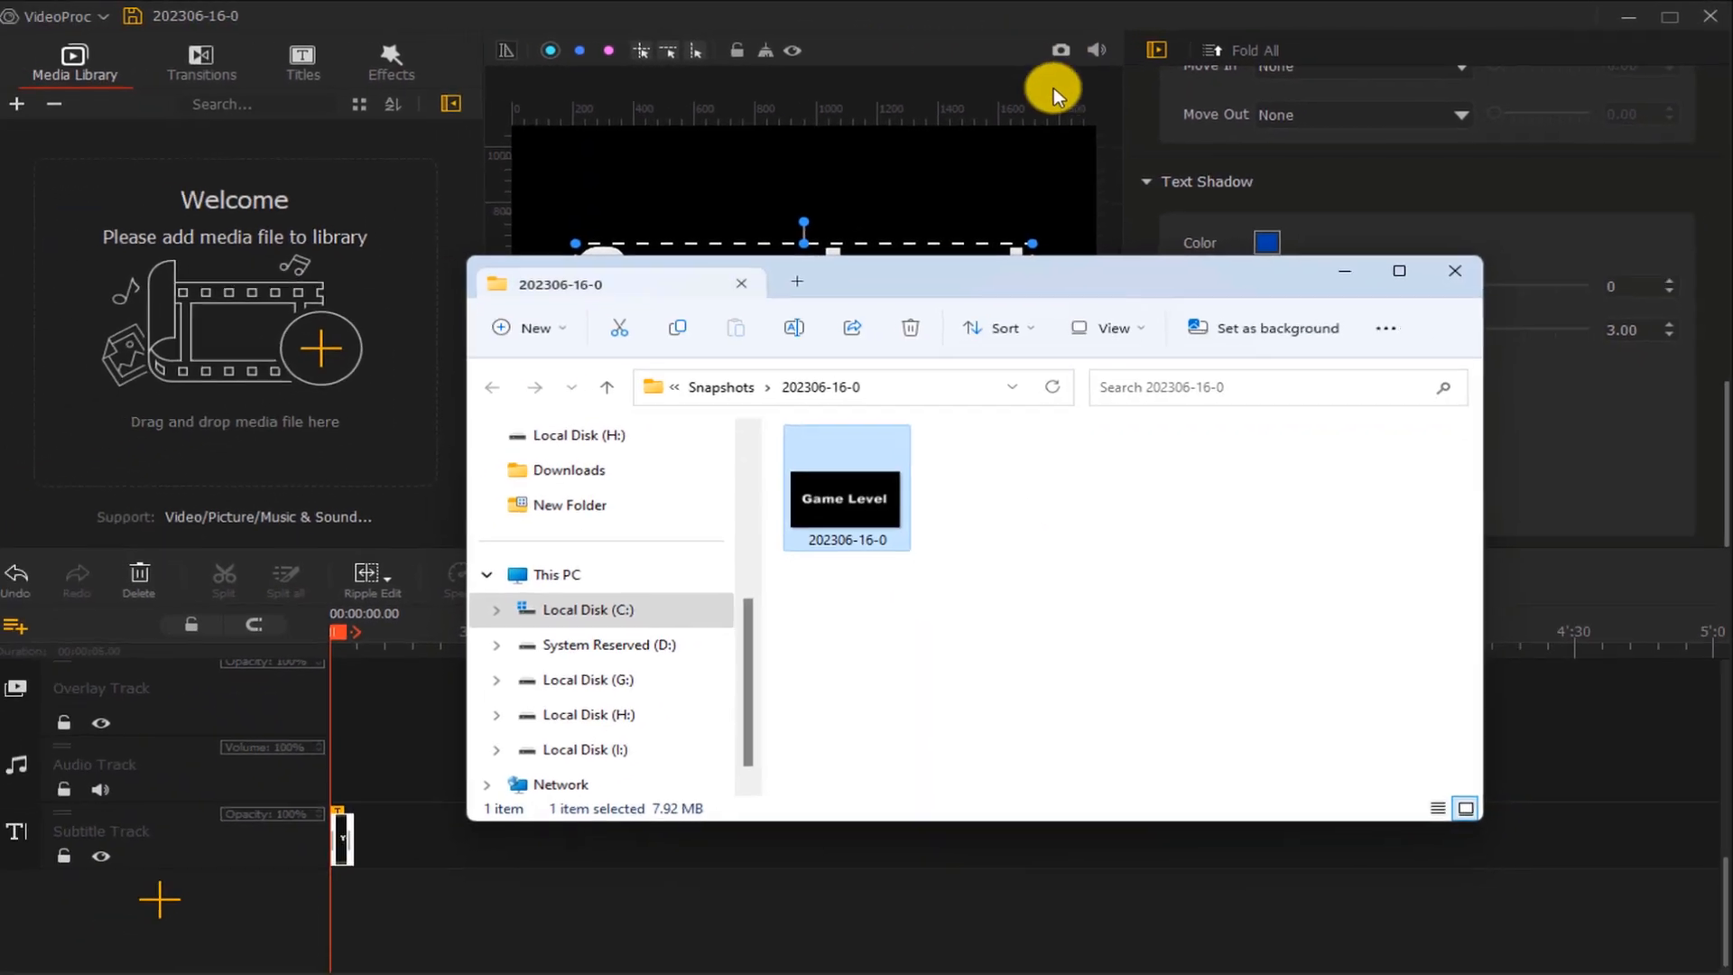
left_click_drag(846, 492, 289, 345)
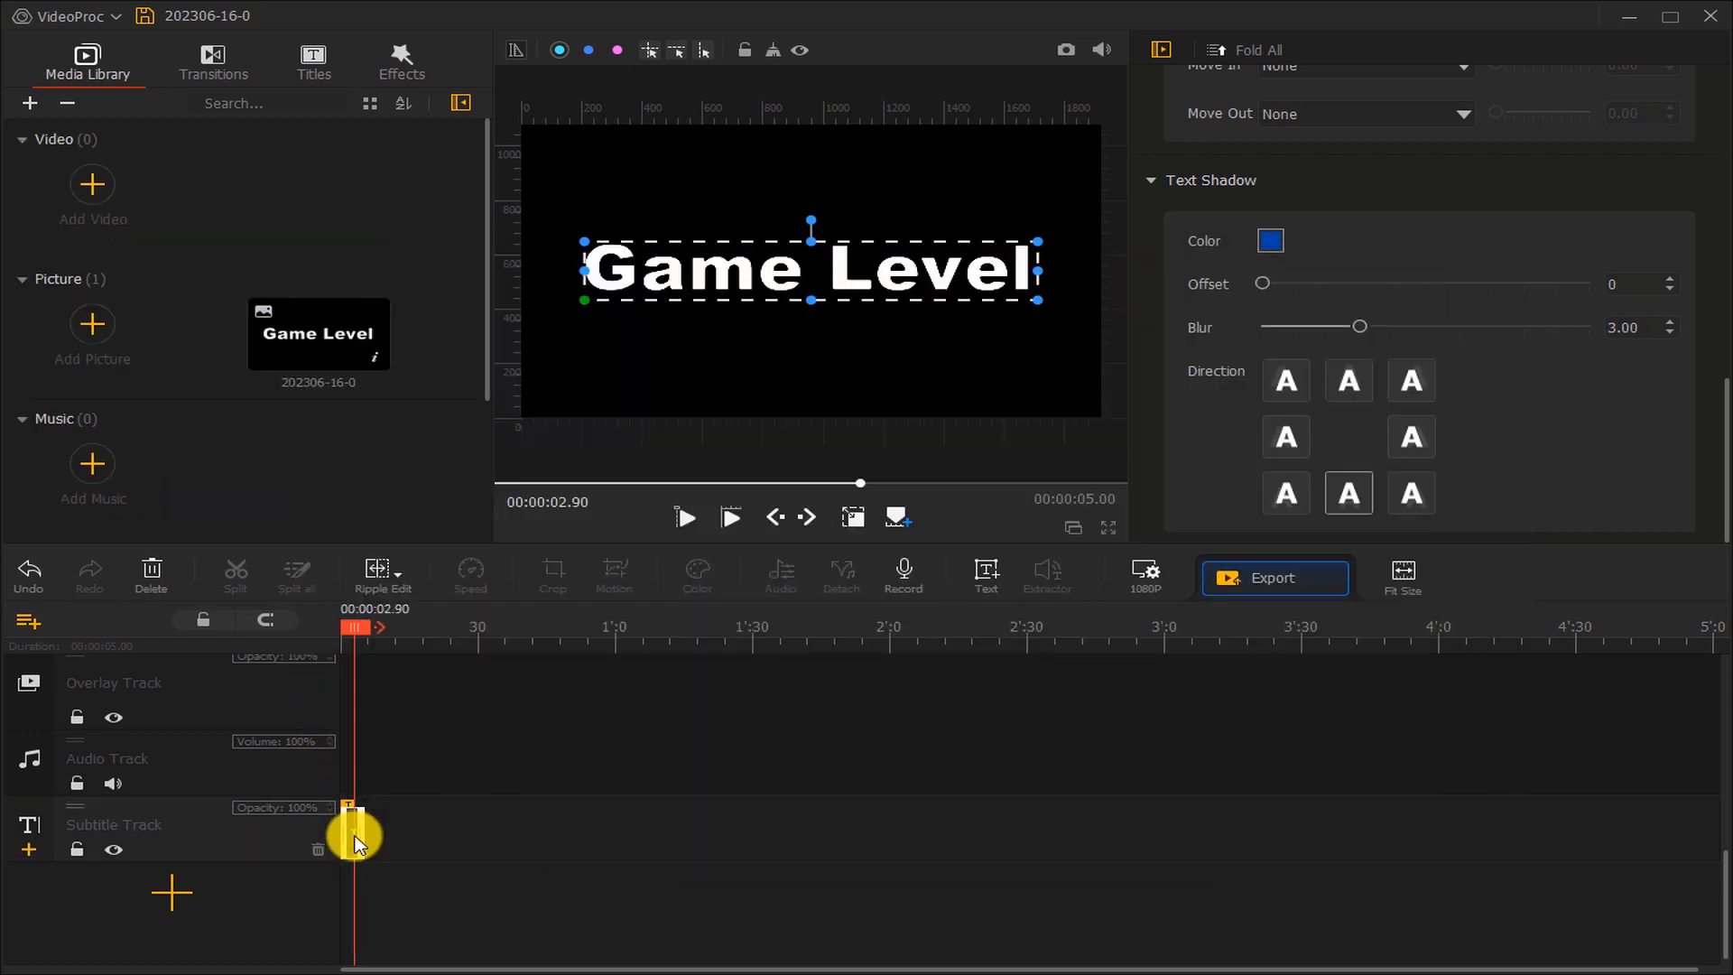
key("Delete")
Place the snapshot picture on the overlay track and extend it to 10 seconds
left_click_drag(318, 338, 391, 823)
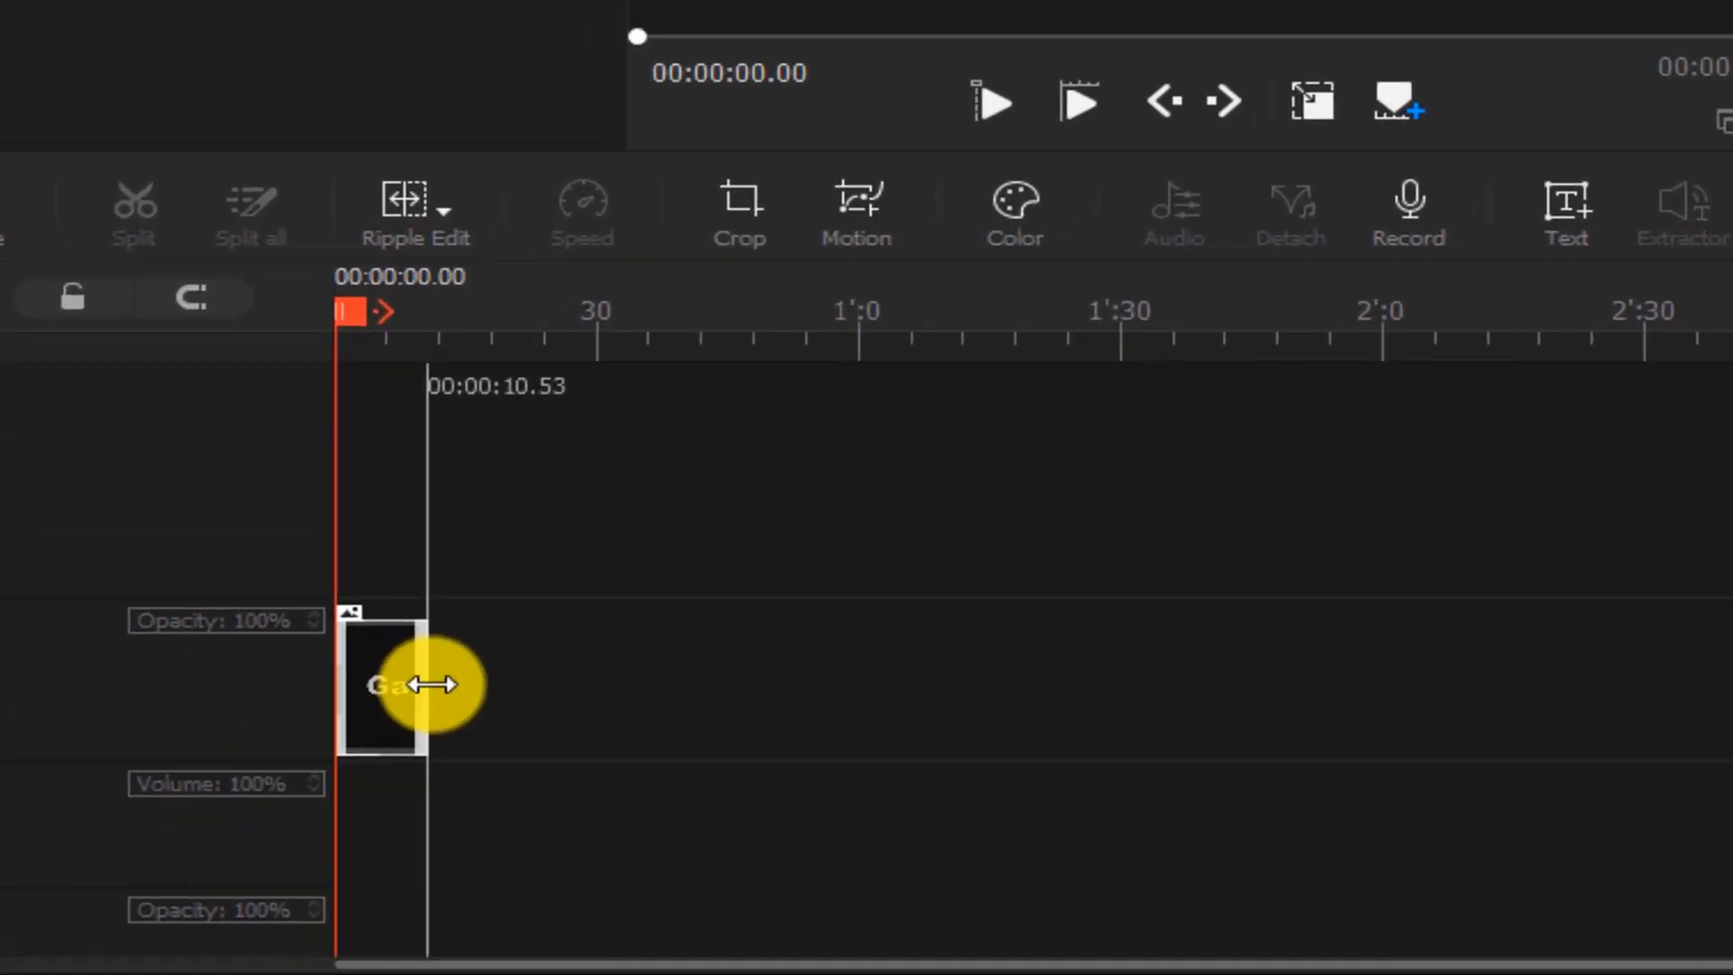
left_click_drag(431, 684, 420, 669)
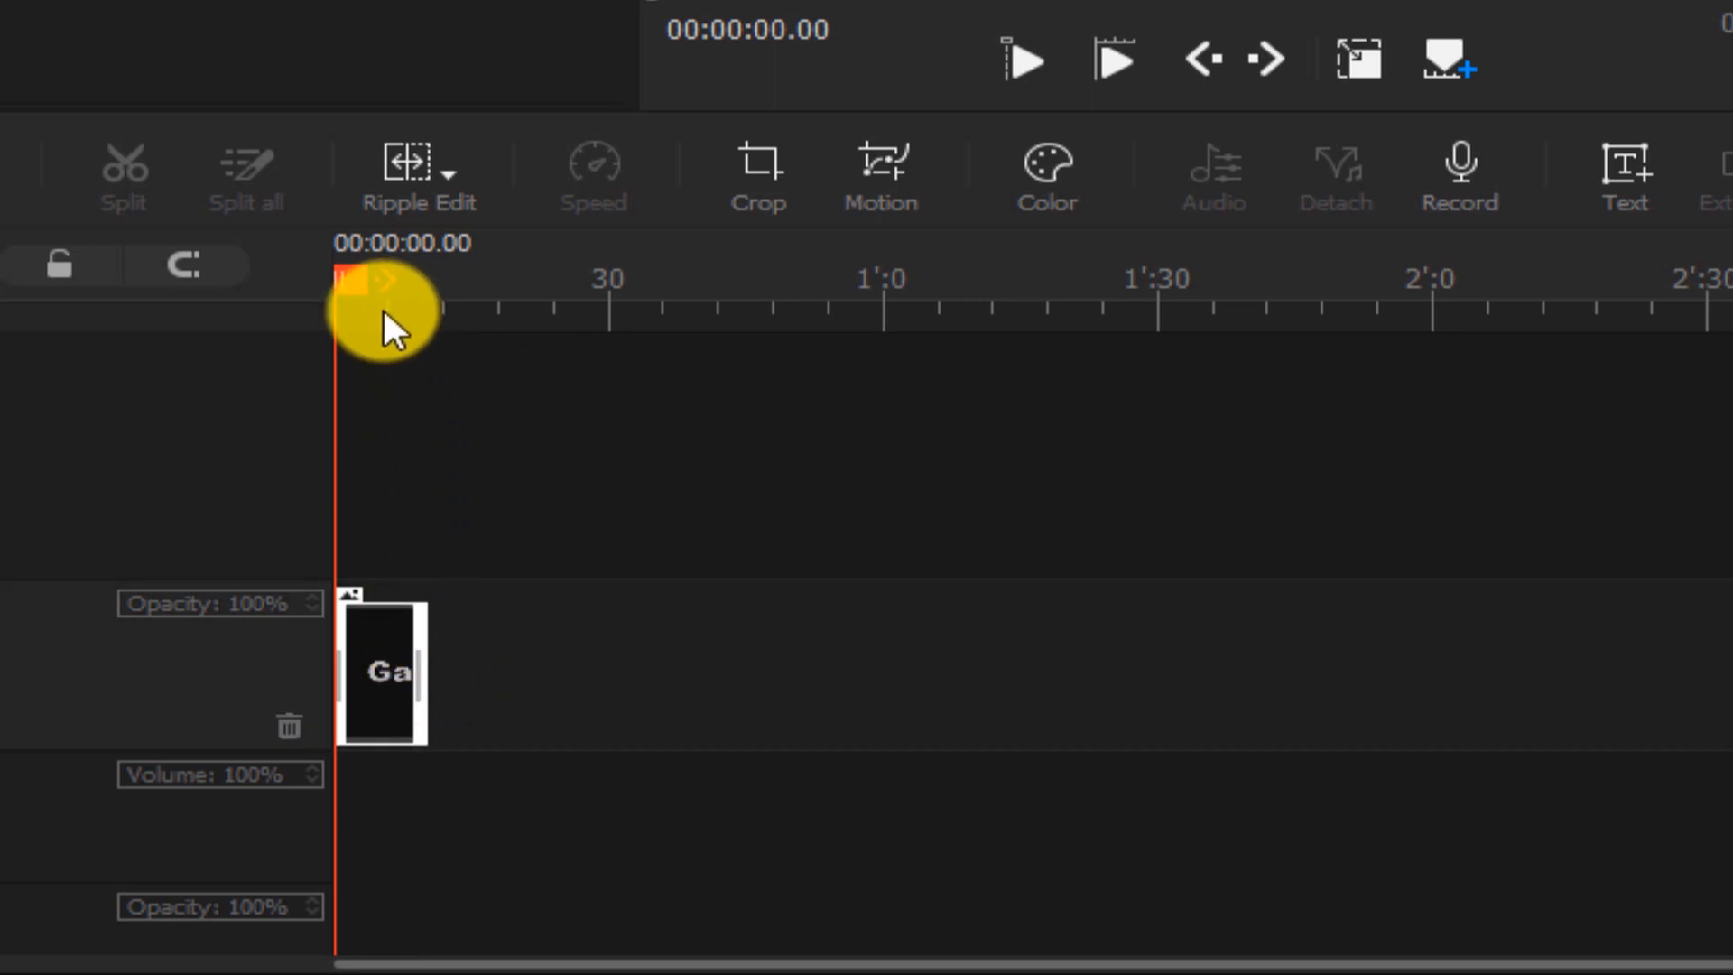
left_click_drag(371, 325, 978, 319)
left_click_drag(663, 646, 689, 647)
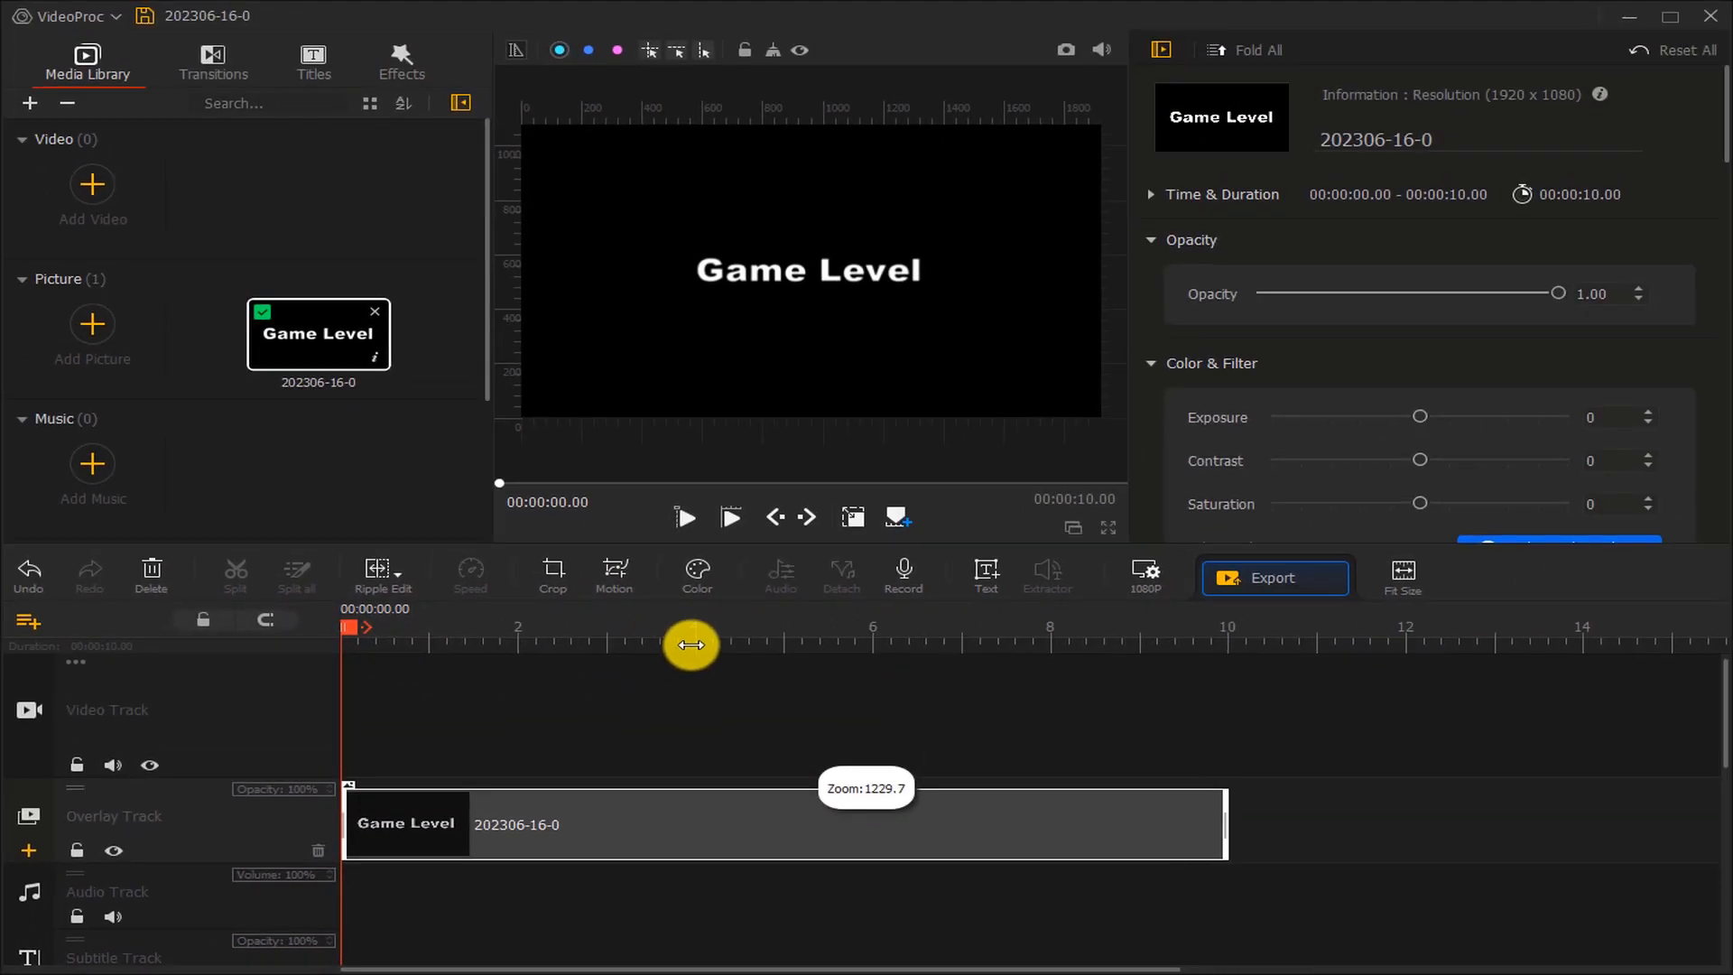
Fit the picture to the screen height
left_click_drag(1729, 119, 1725, 333)
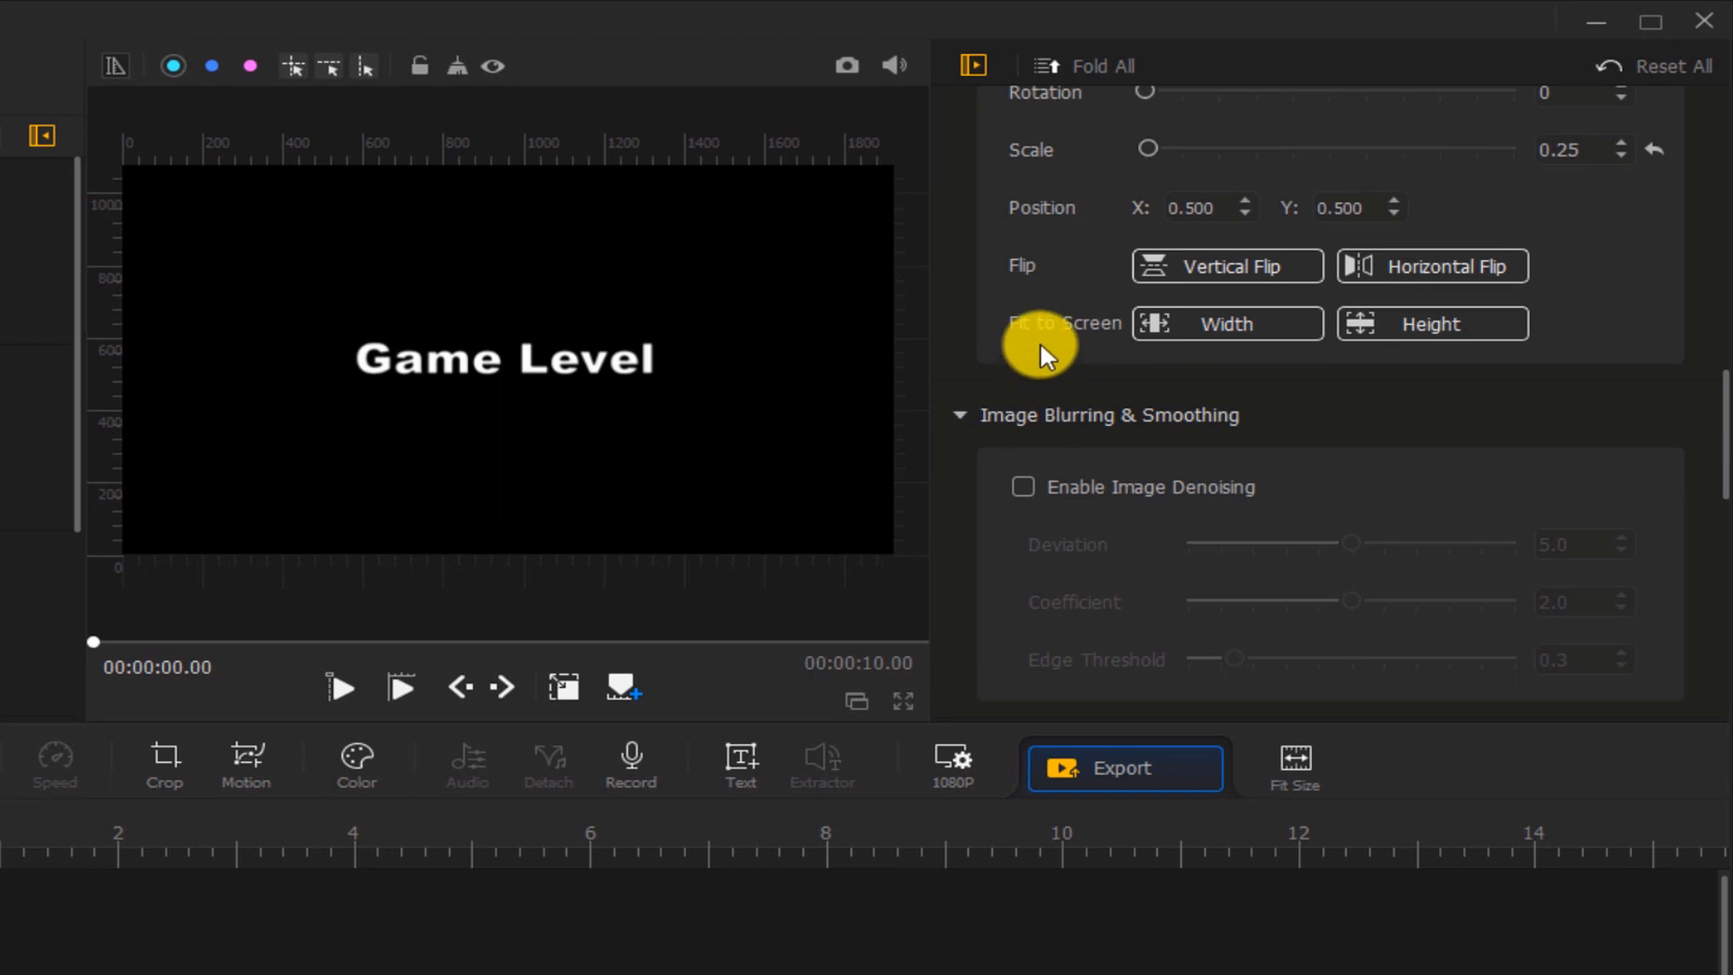
left_click(1415, 322)
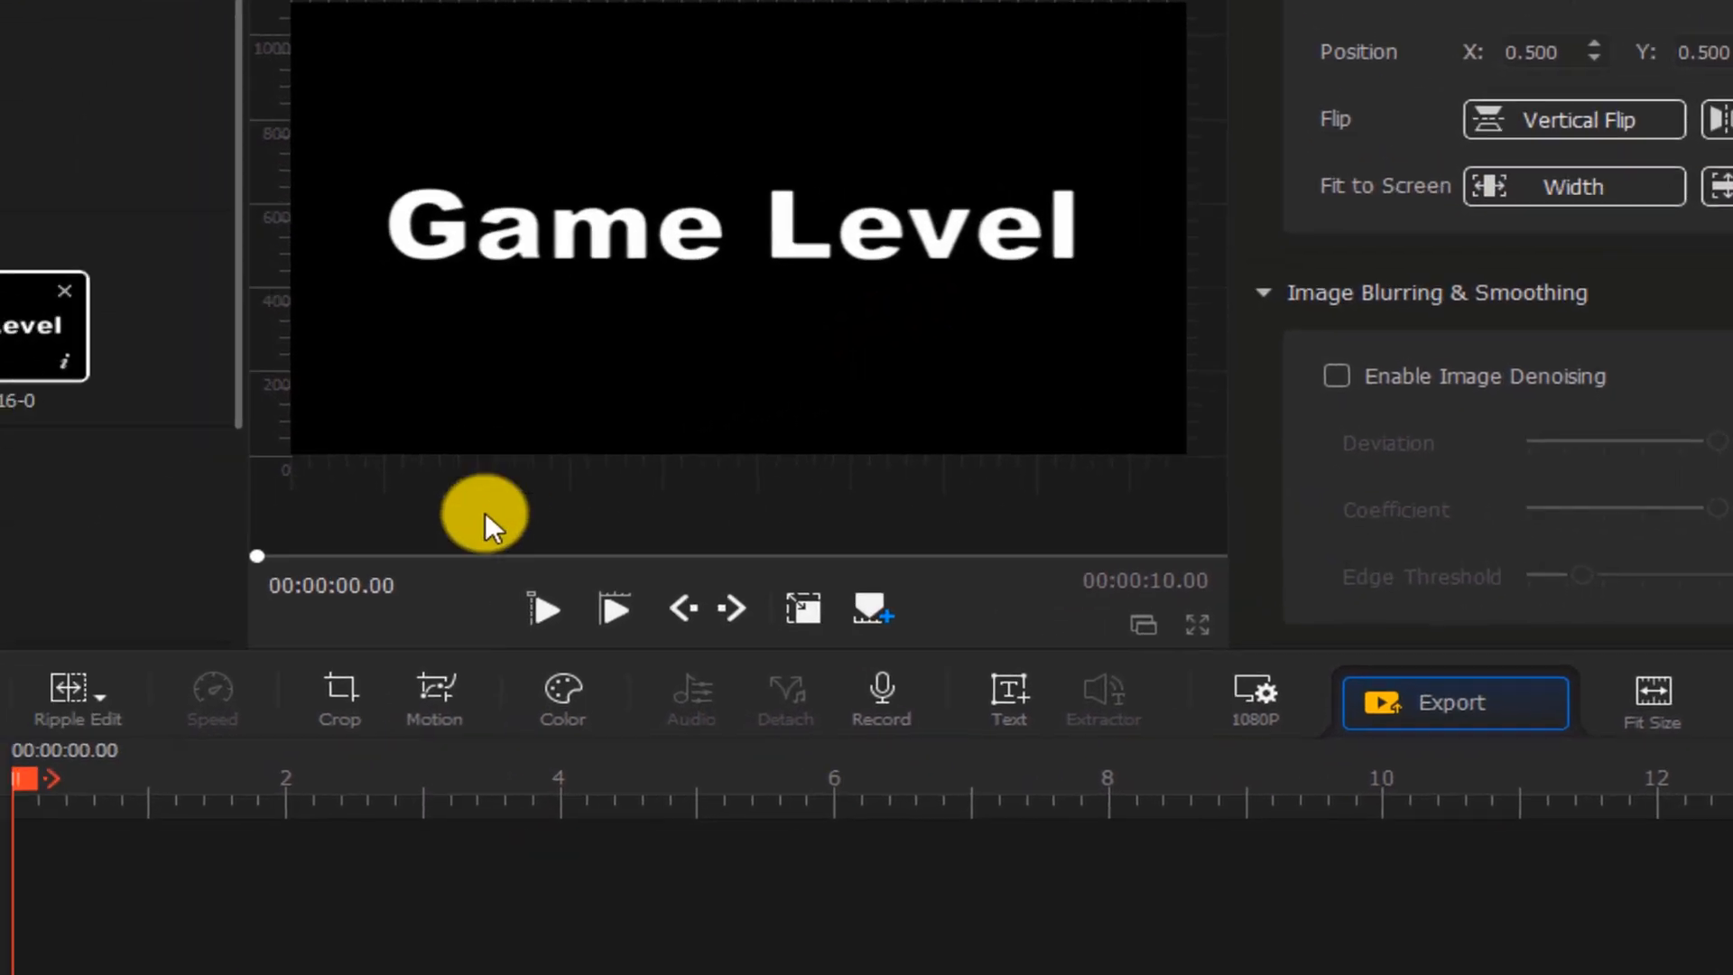
Open the Motion editor, apply the Zoom In preset, and move its end keyframe to 7 seconds
left_click(435, 695)
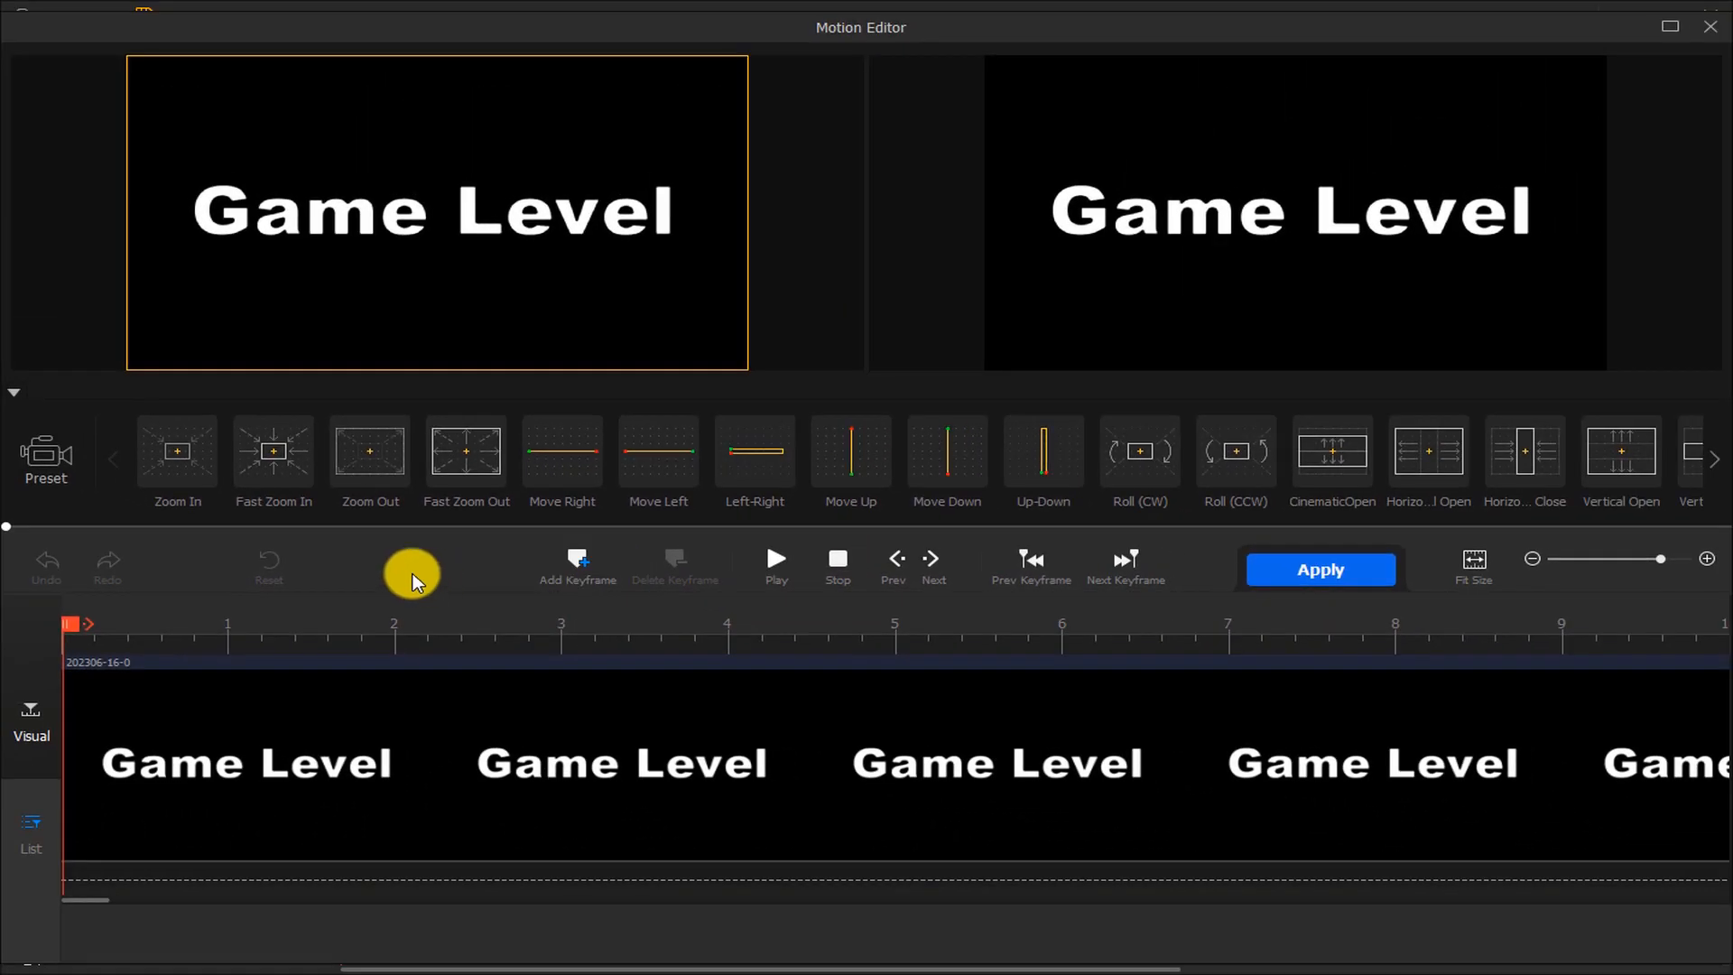
left_click(172, 479)
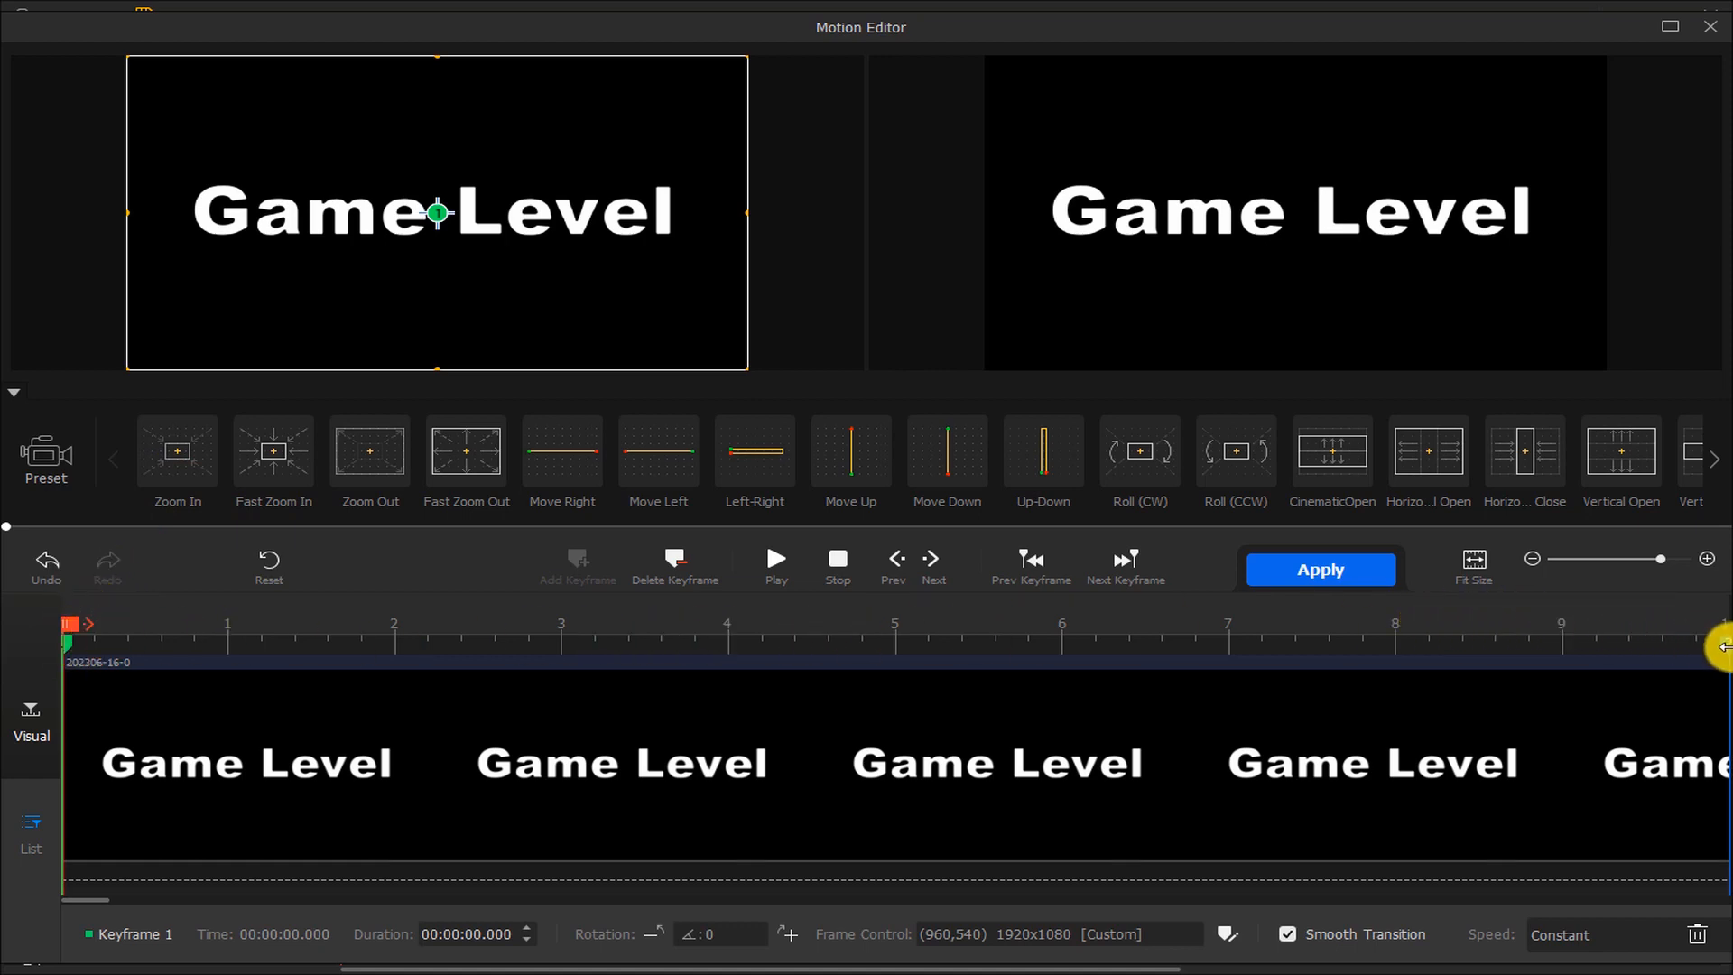
left_click_drag(1724, 646, 1230, 643)
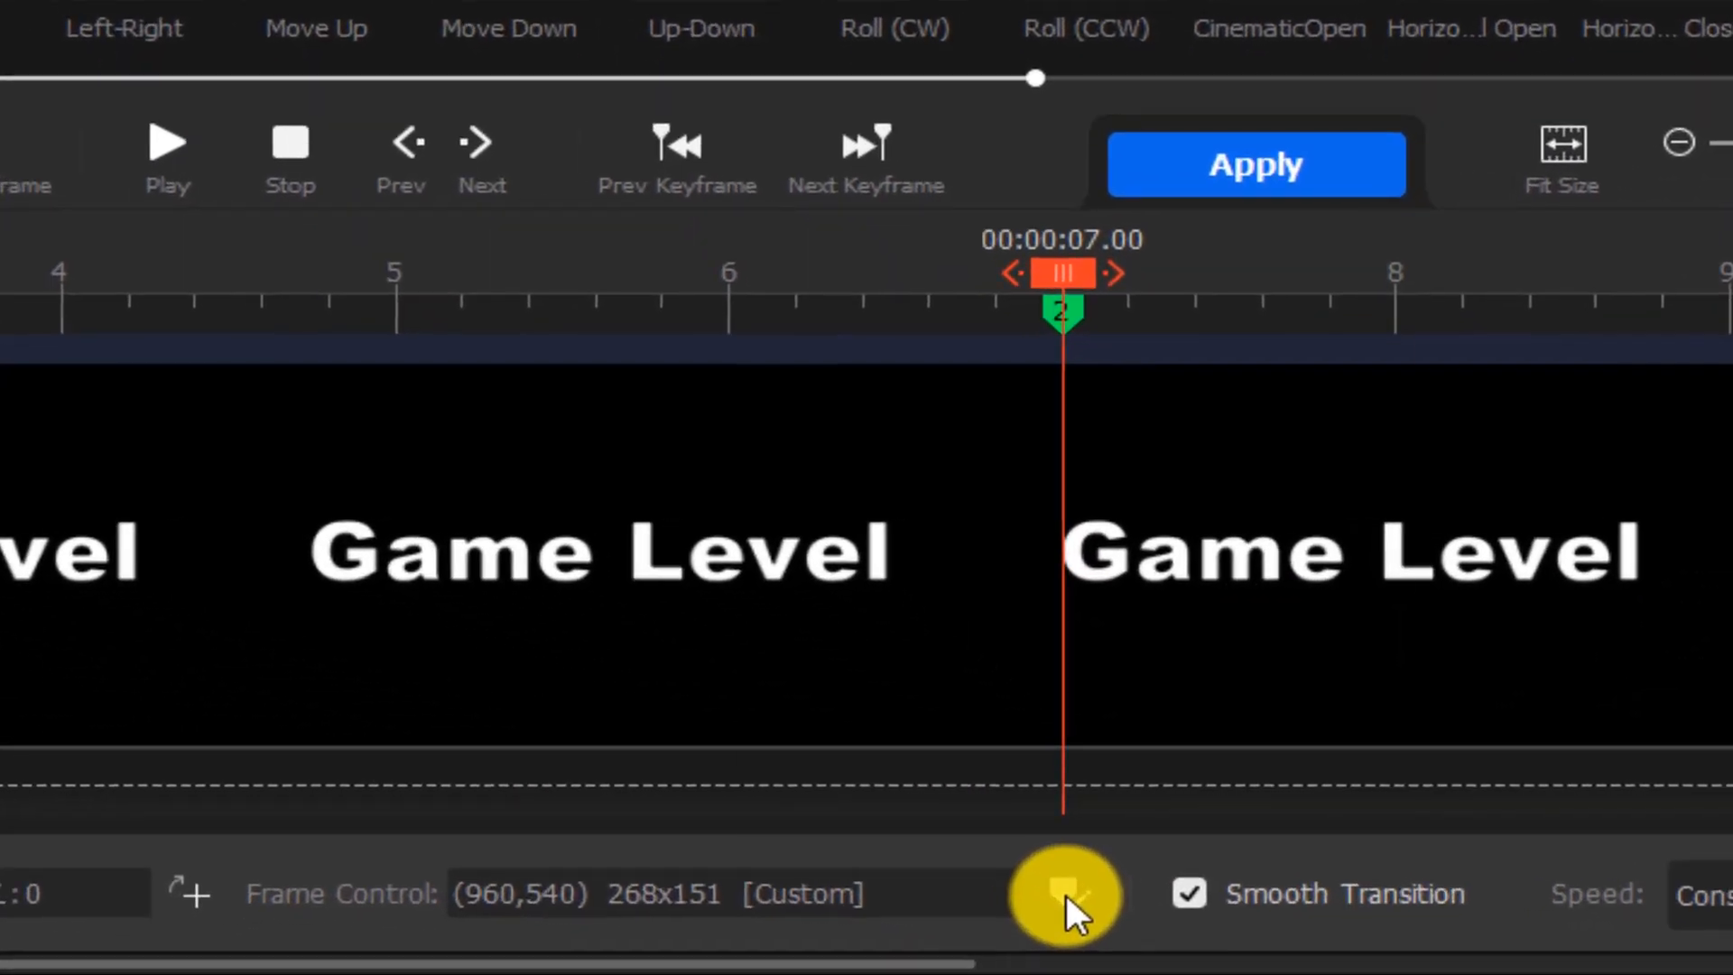
Set the second keyframe's frame to a 16:9 aspect ratio and shrink it to a tiny area at the text centre
left_click(1226, 934)
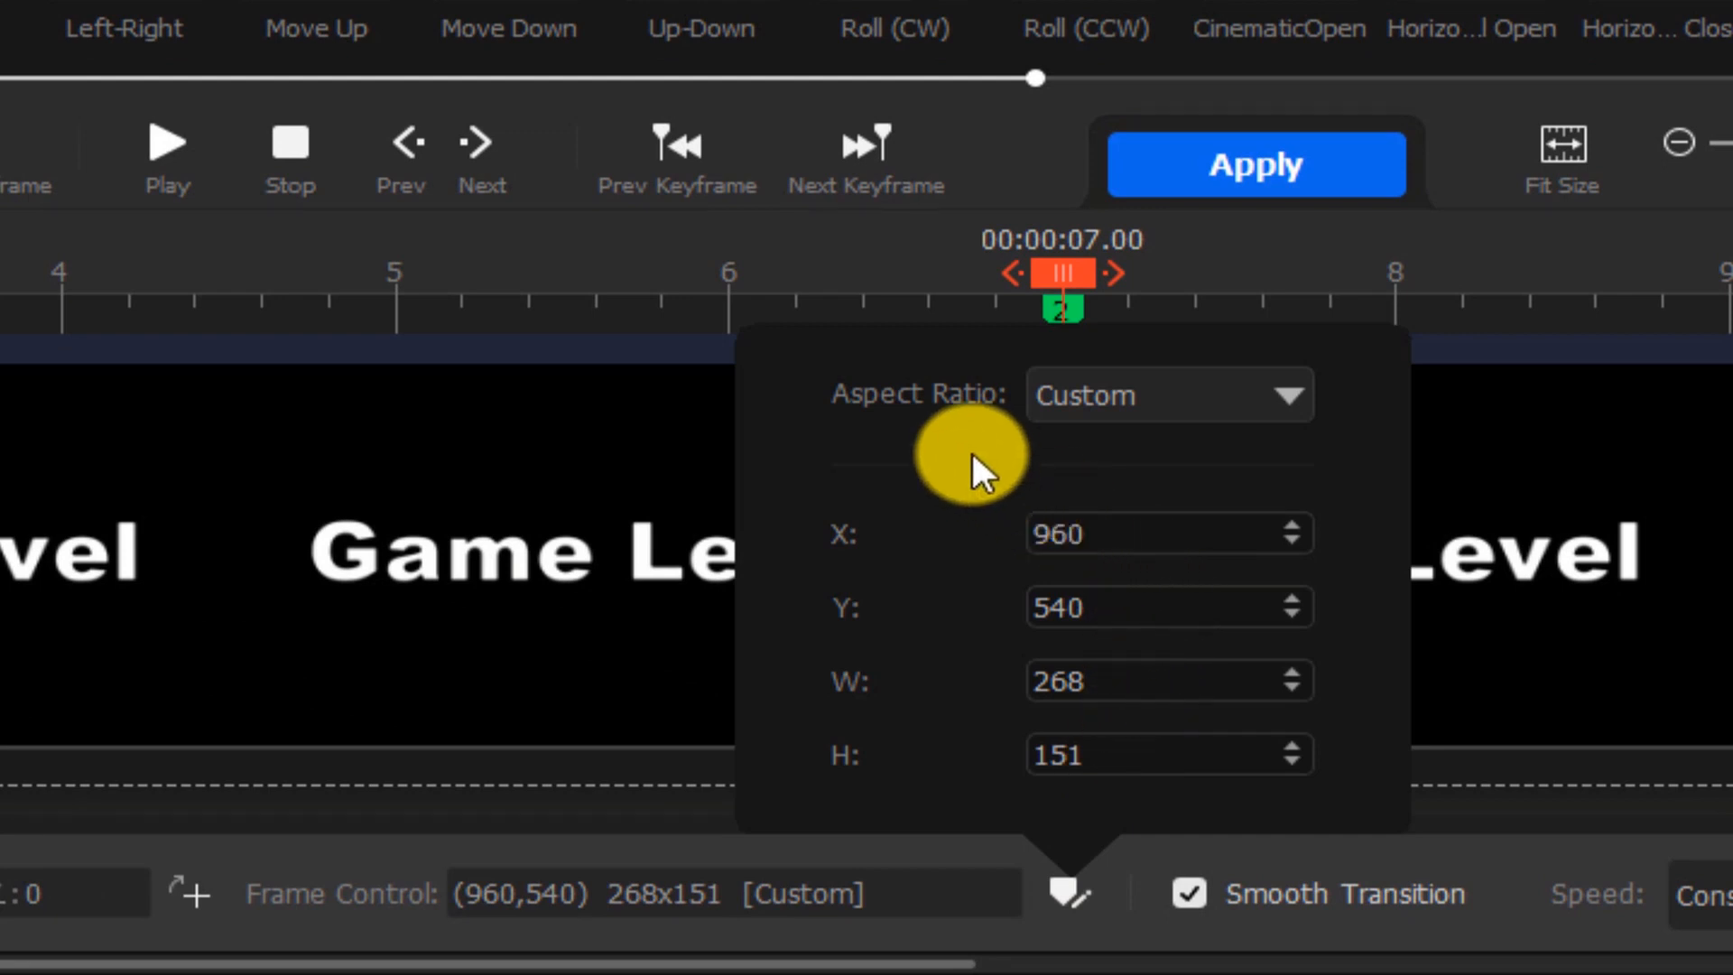
left_click(1226, 404)
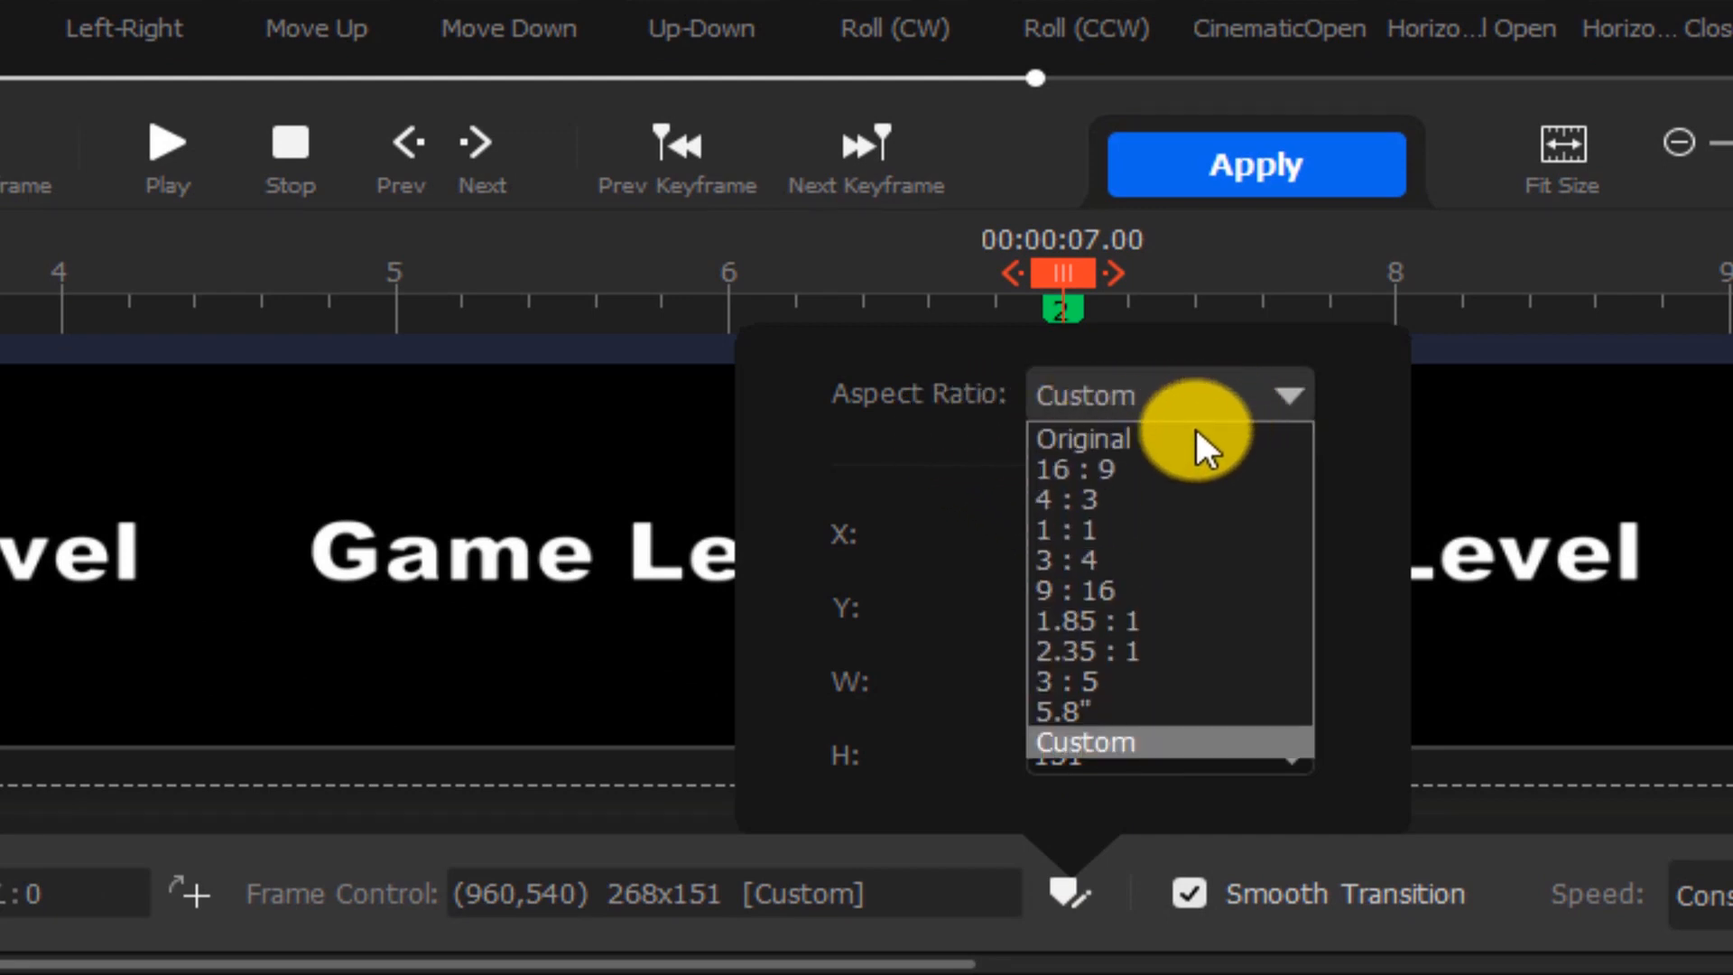
left_click(1123, 470)
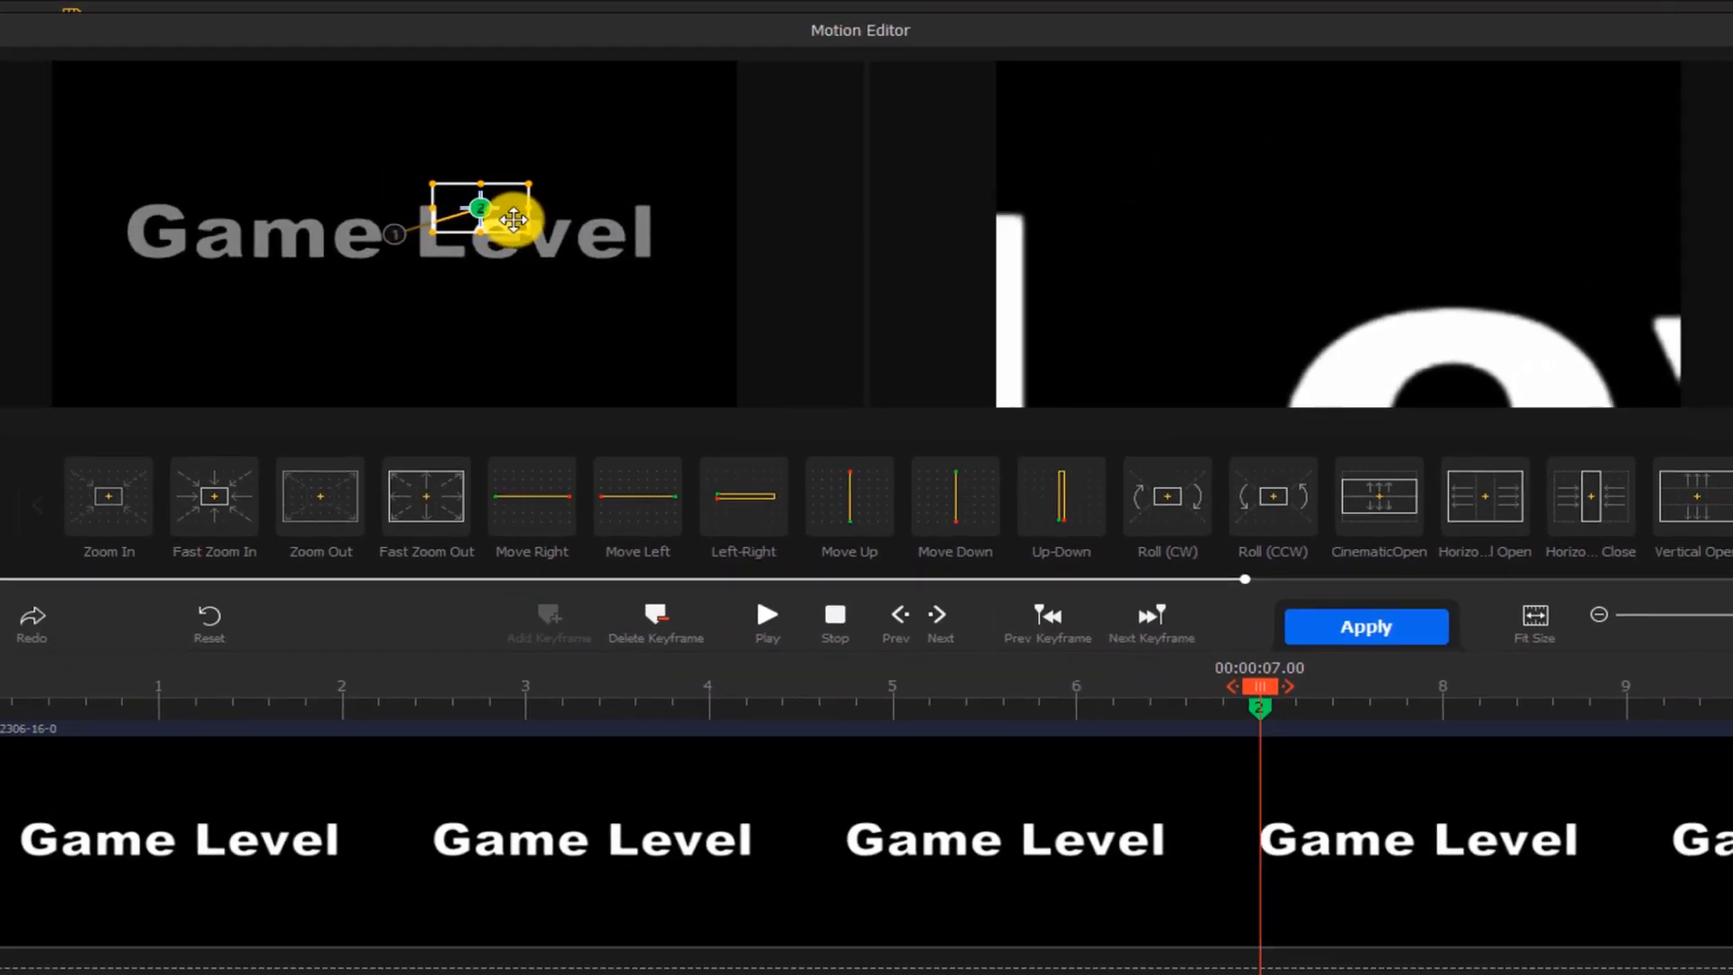
left_click_drag(513, 219, 502, 229)
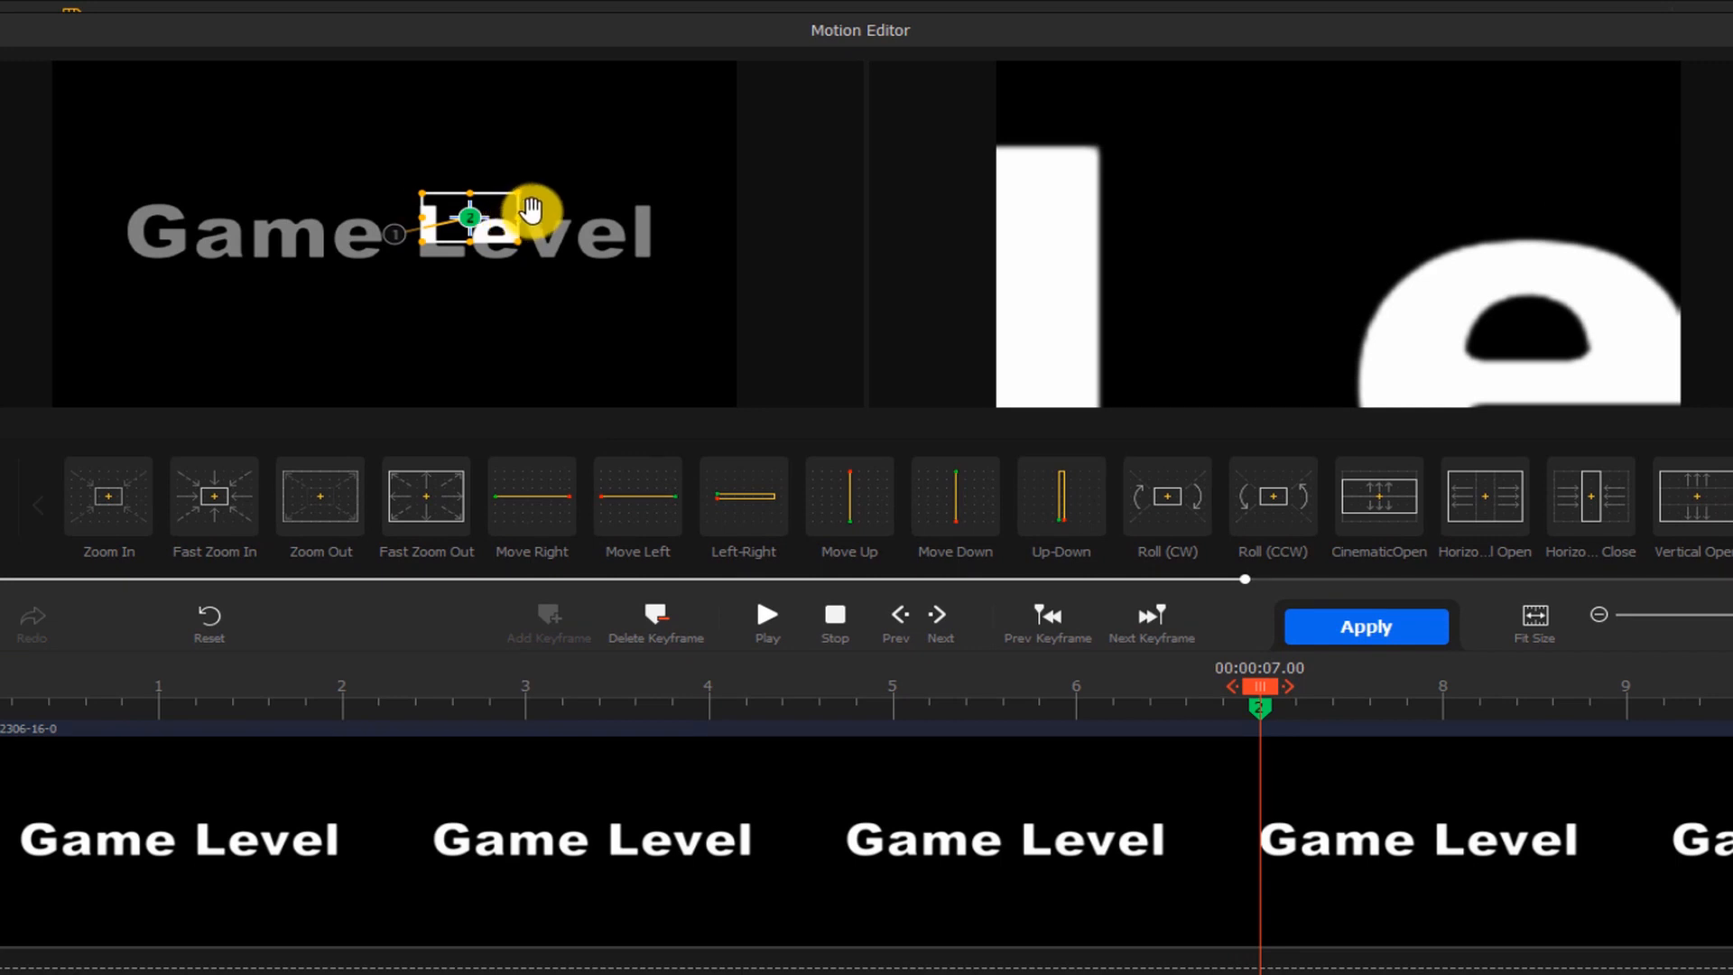
left_click_drag(519, 191, 379, 232)
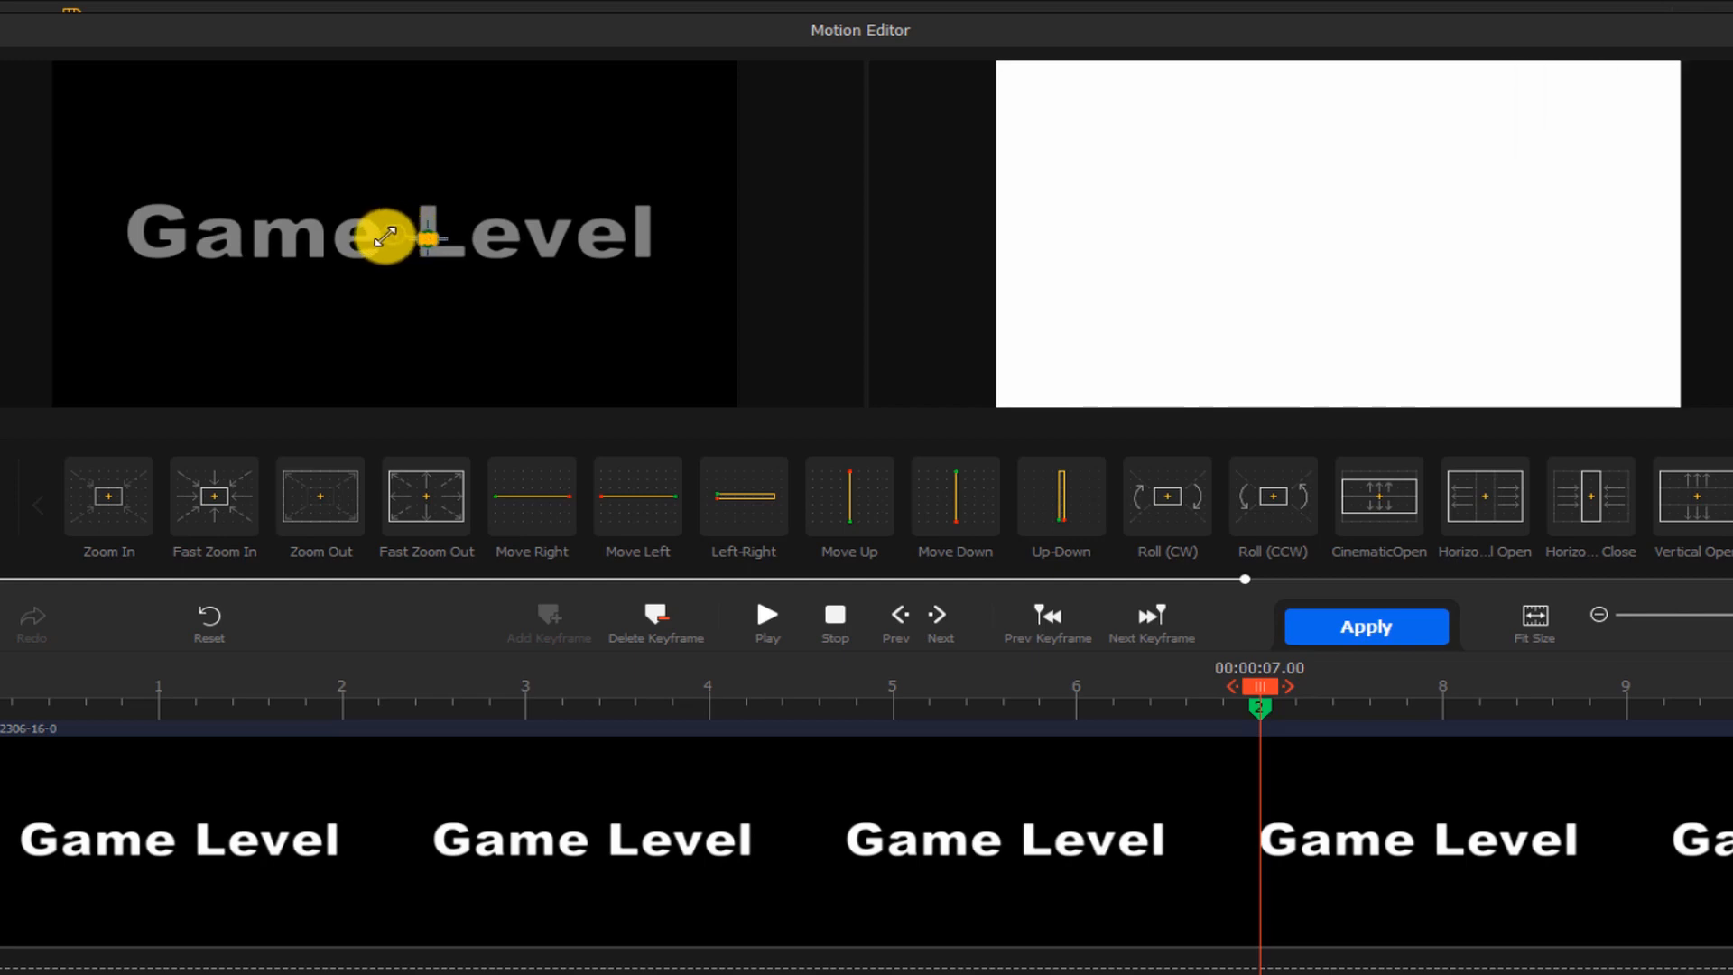
Add a third keyframe at the 10-second end of the clip
left_click(1261, 687)
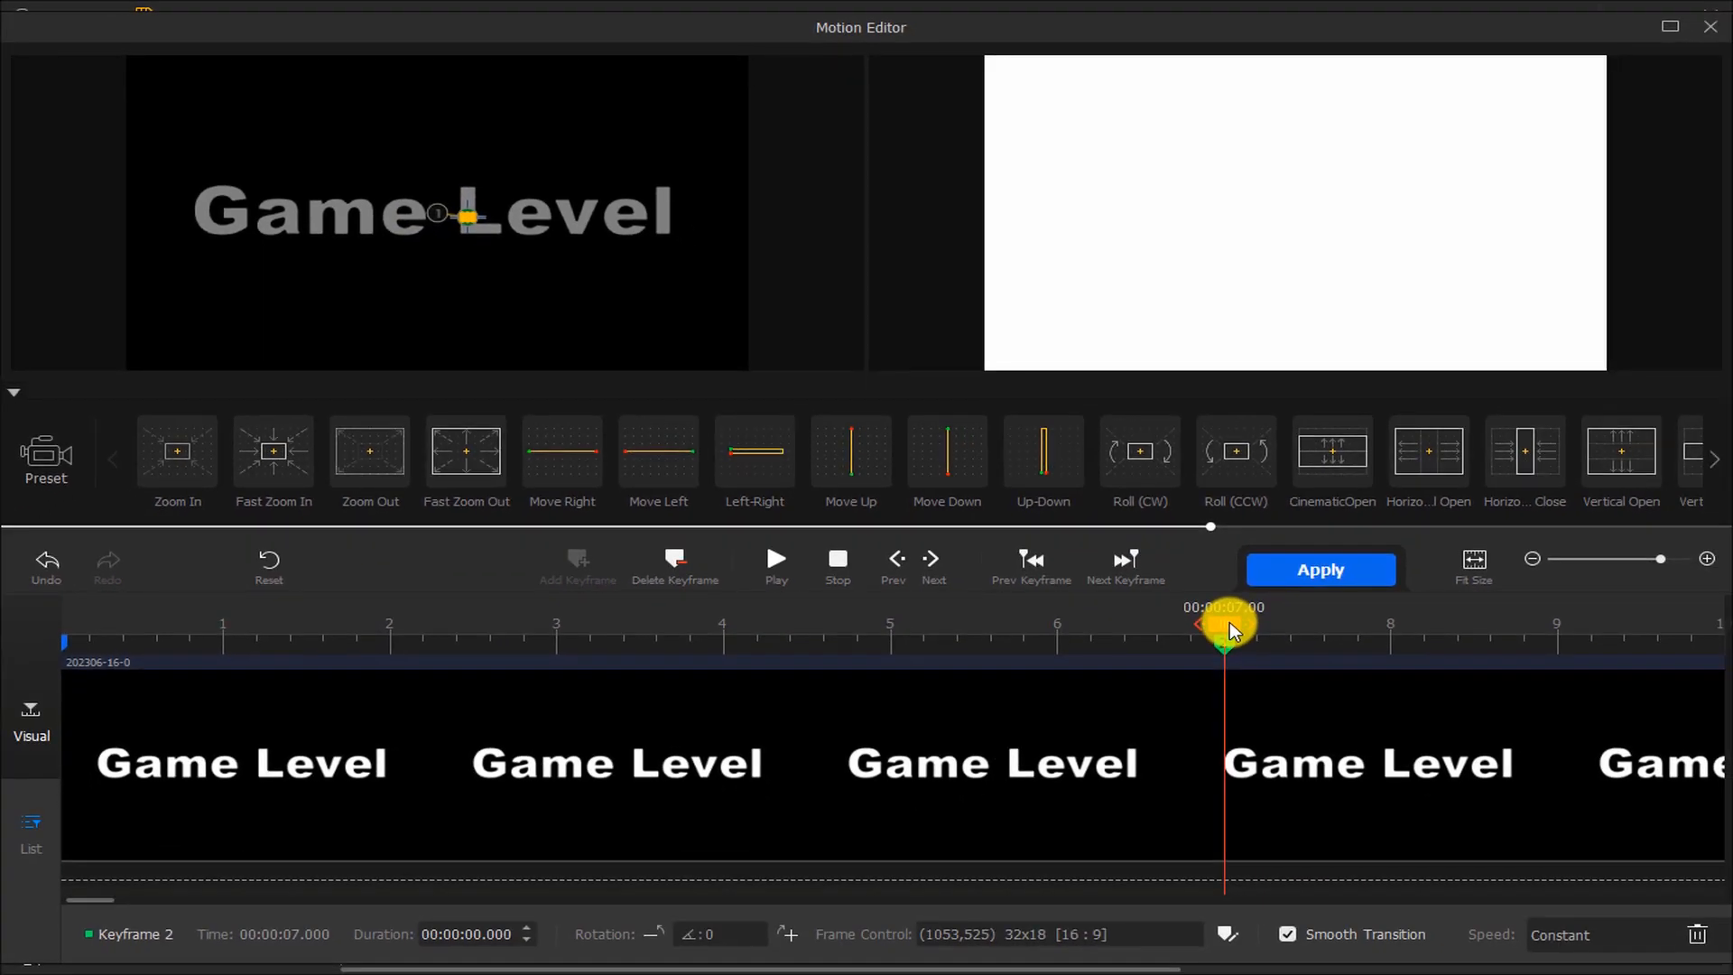
left_click_drag(1230, 622, 1719, 623)
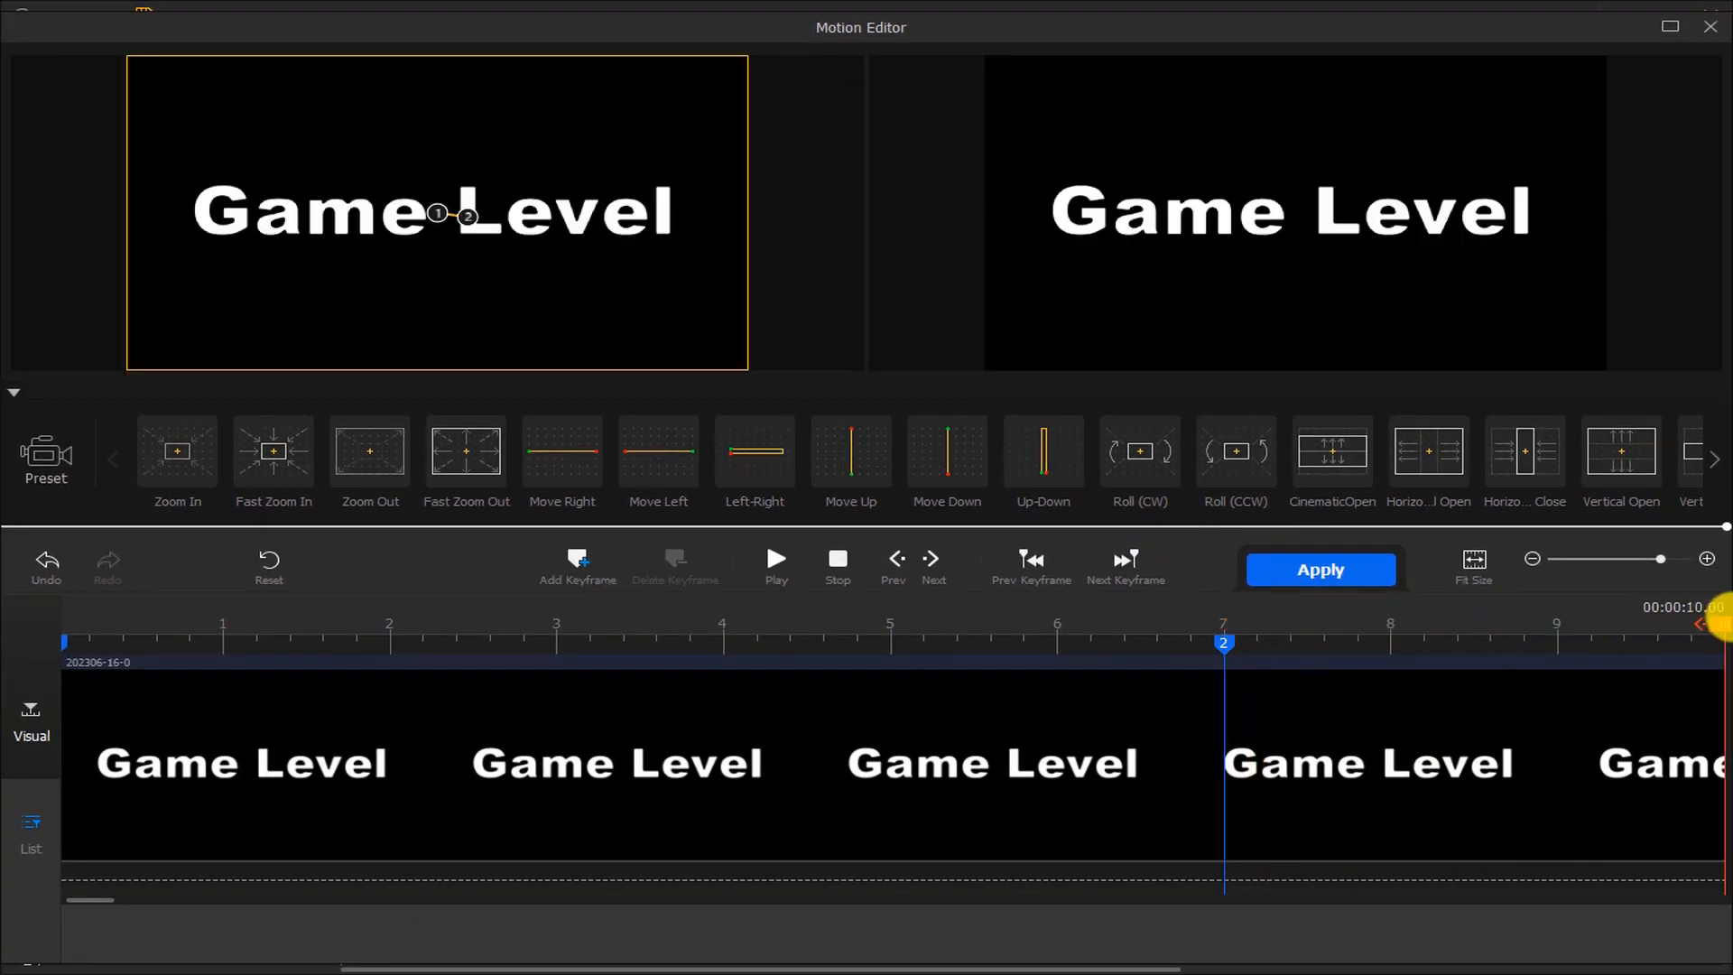
left_click(577, 560)
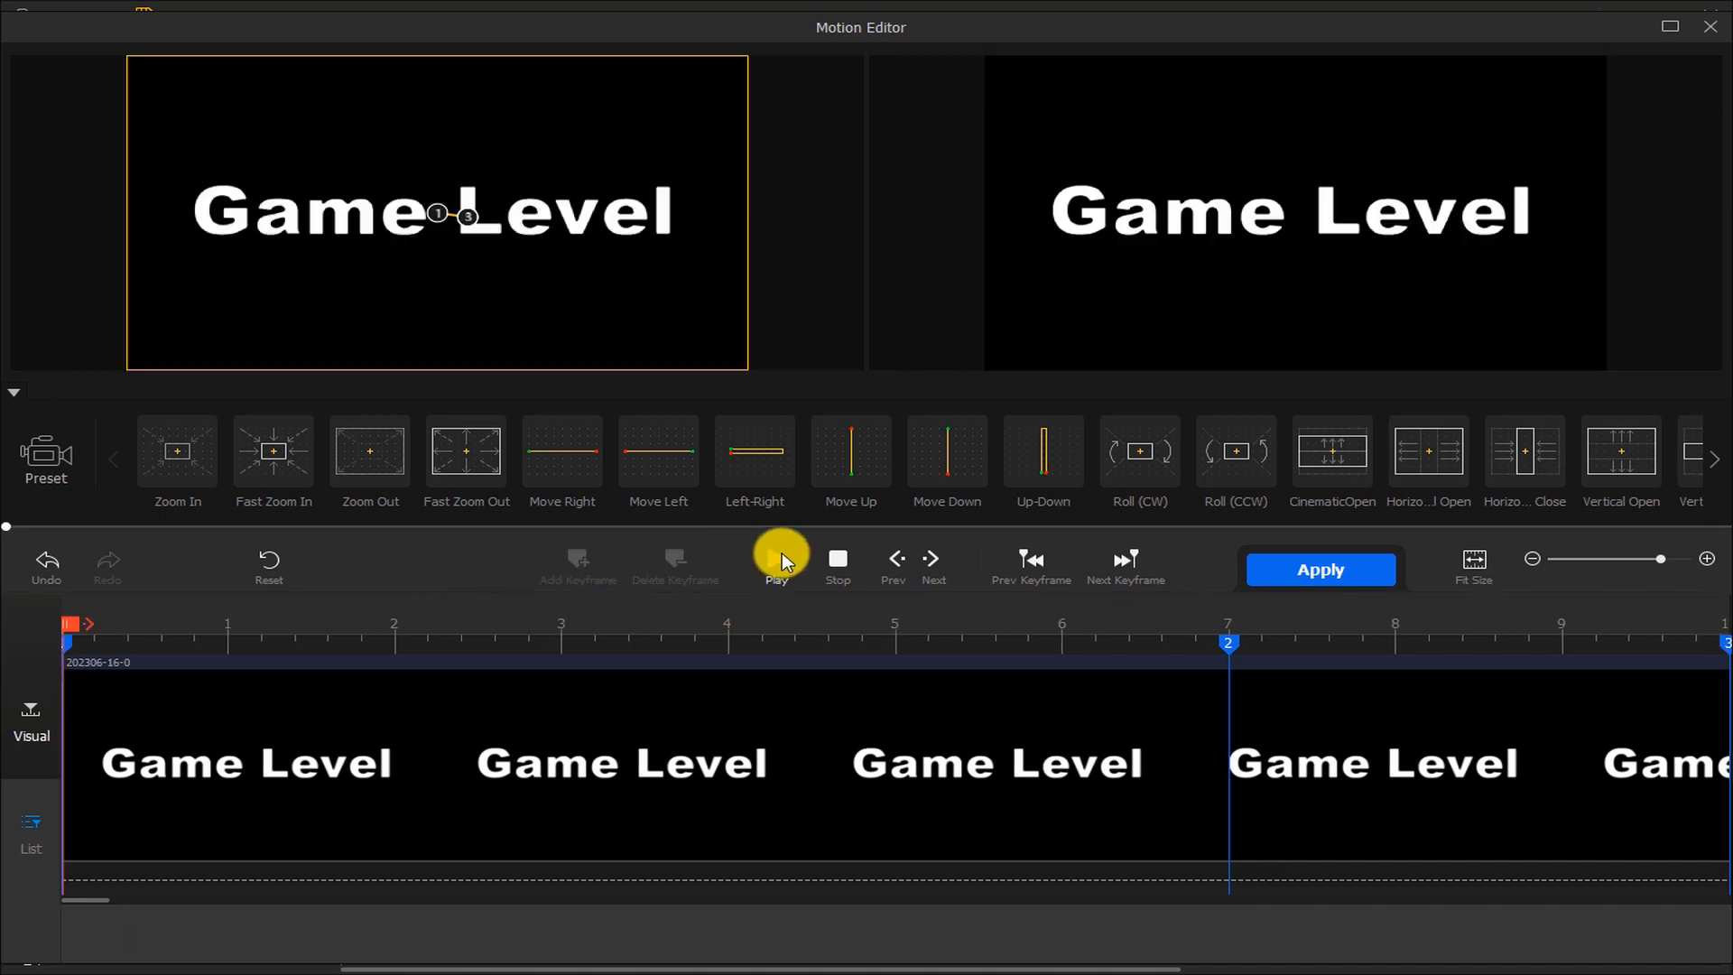
Play back the zoom motion, stop it, and apply the motion to the clip
left_click(780, 556)
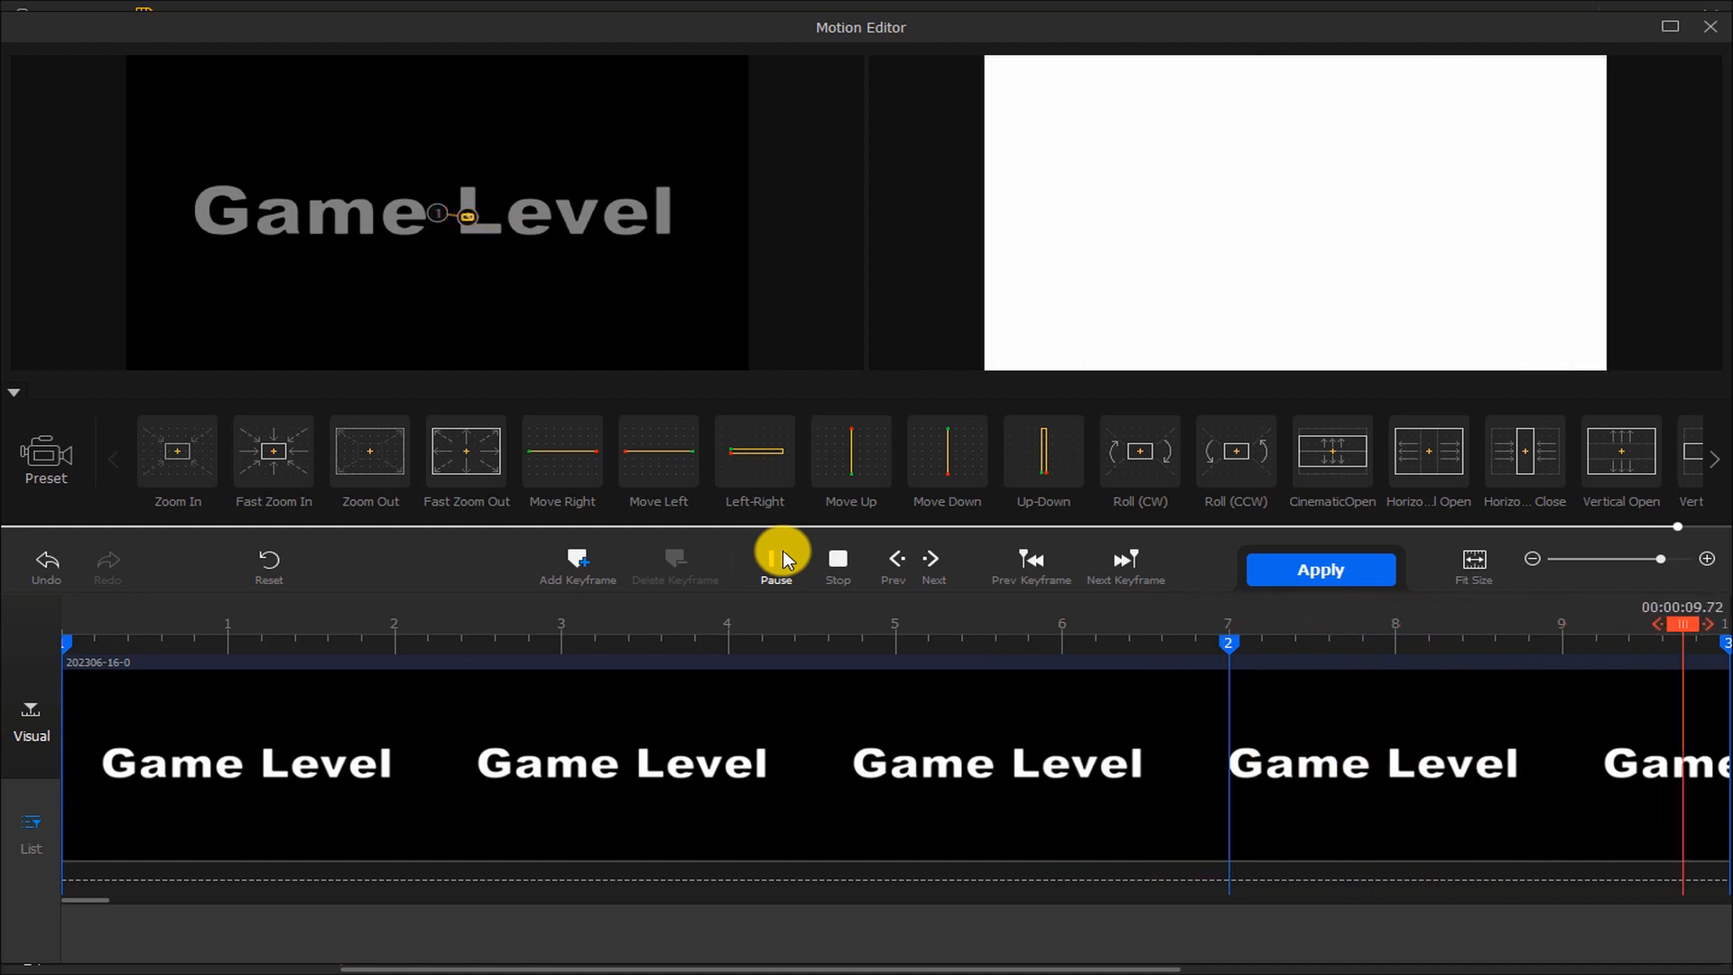
left_click(859, 557)
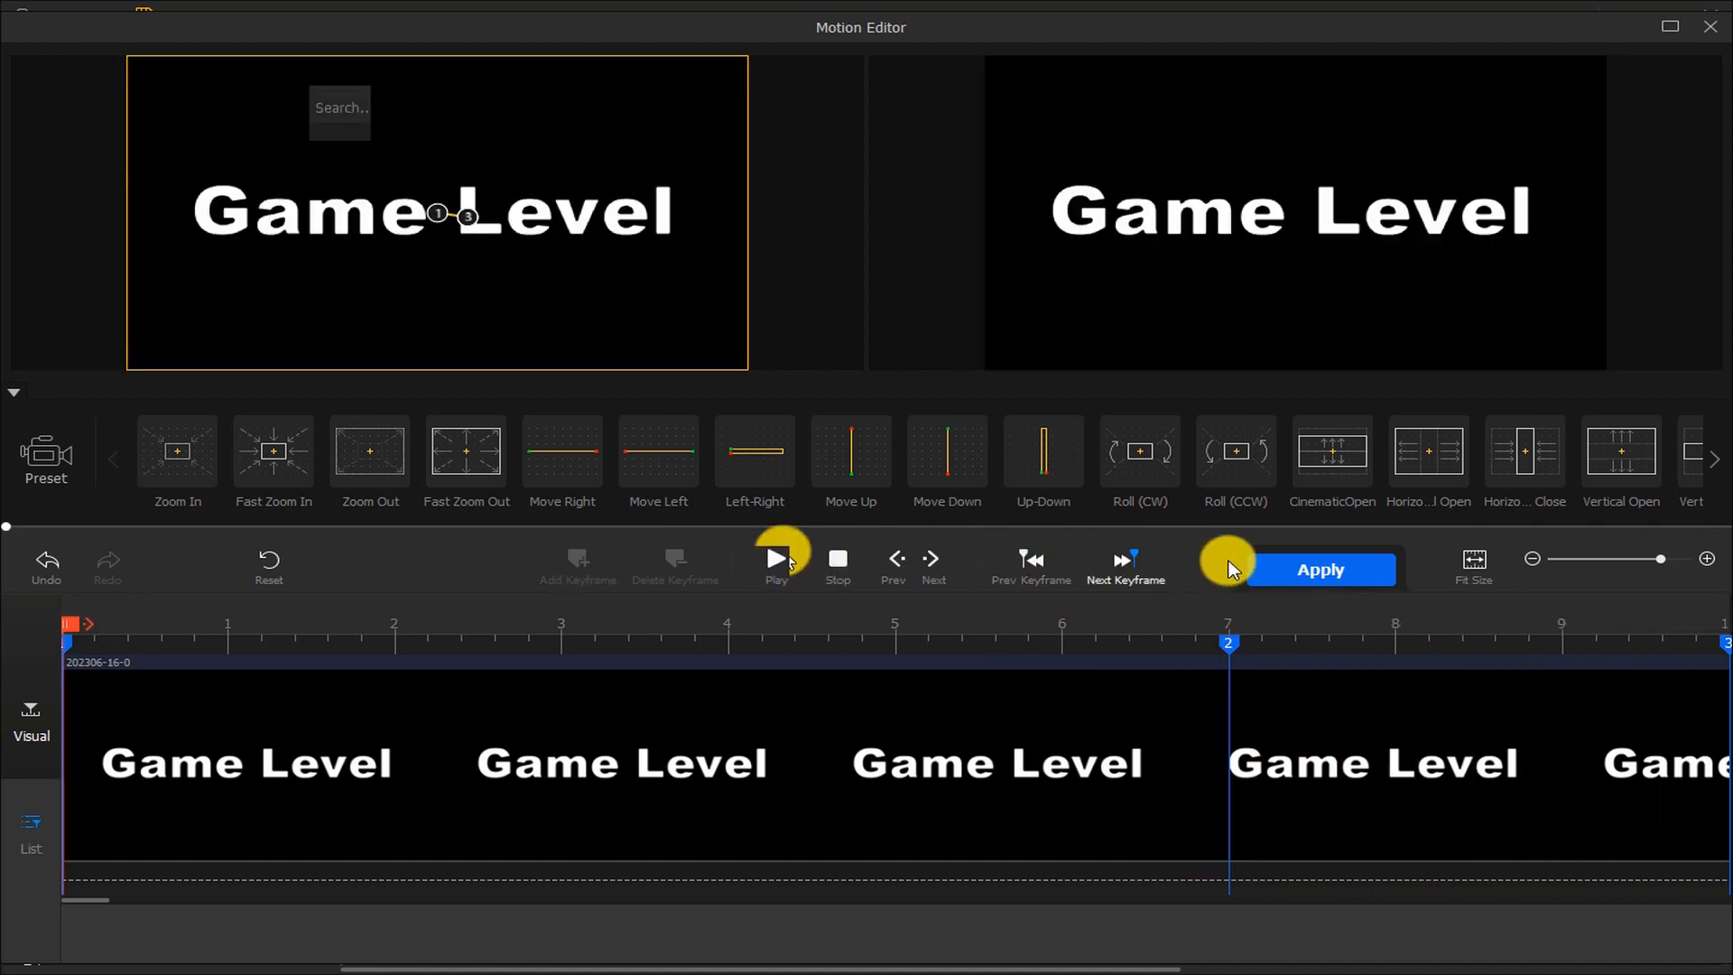
left_click(1290, 571)
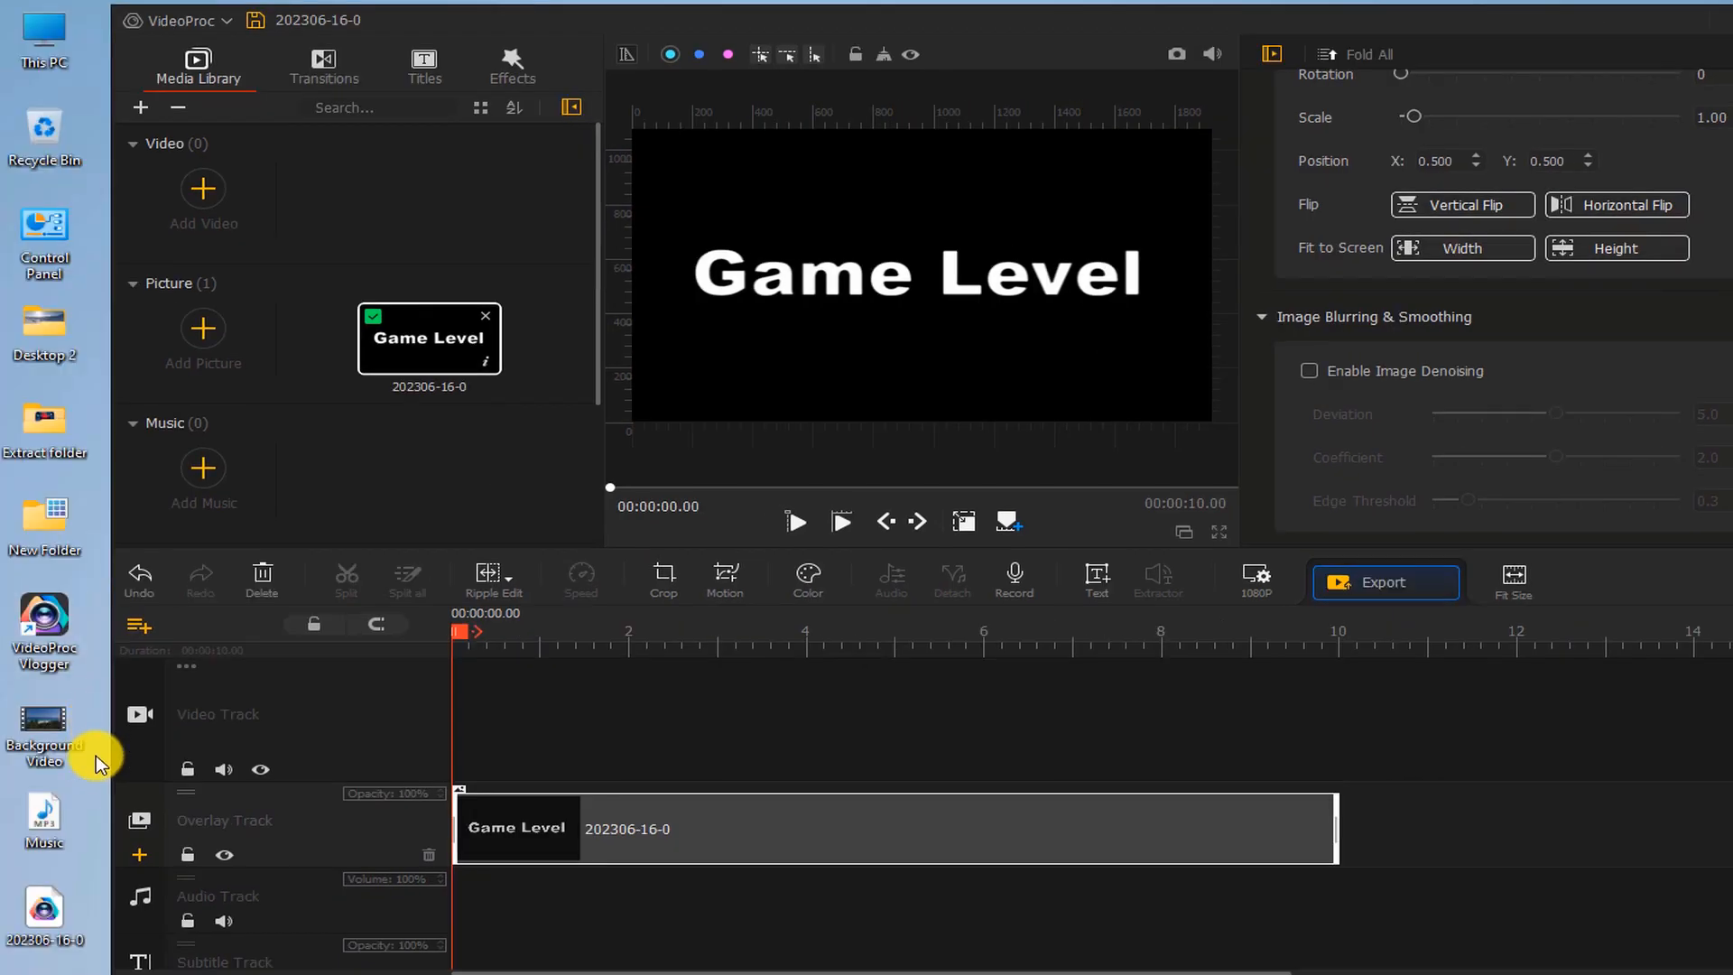
Import the Background Video and Music files into the media library and place Background Video on the video track
left_click_drag(56, 877, 56, 877)
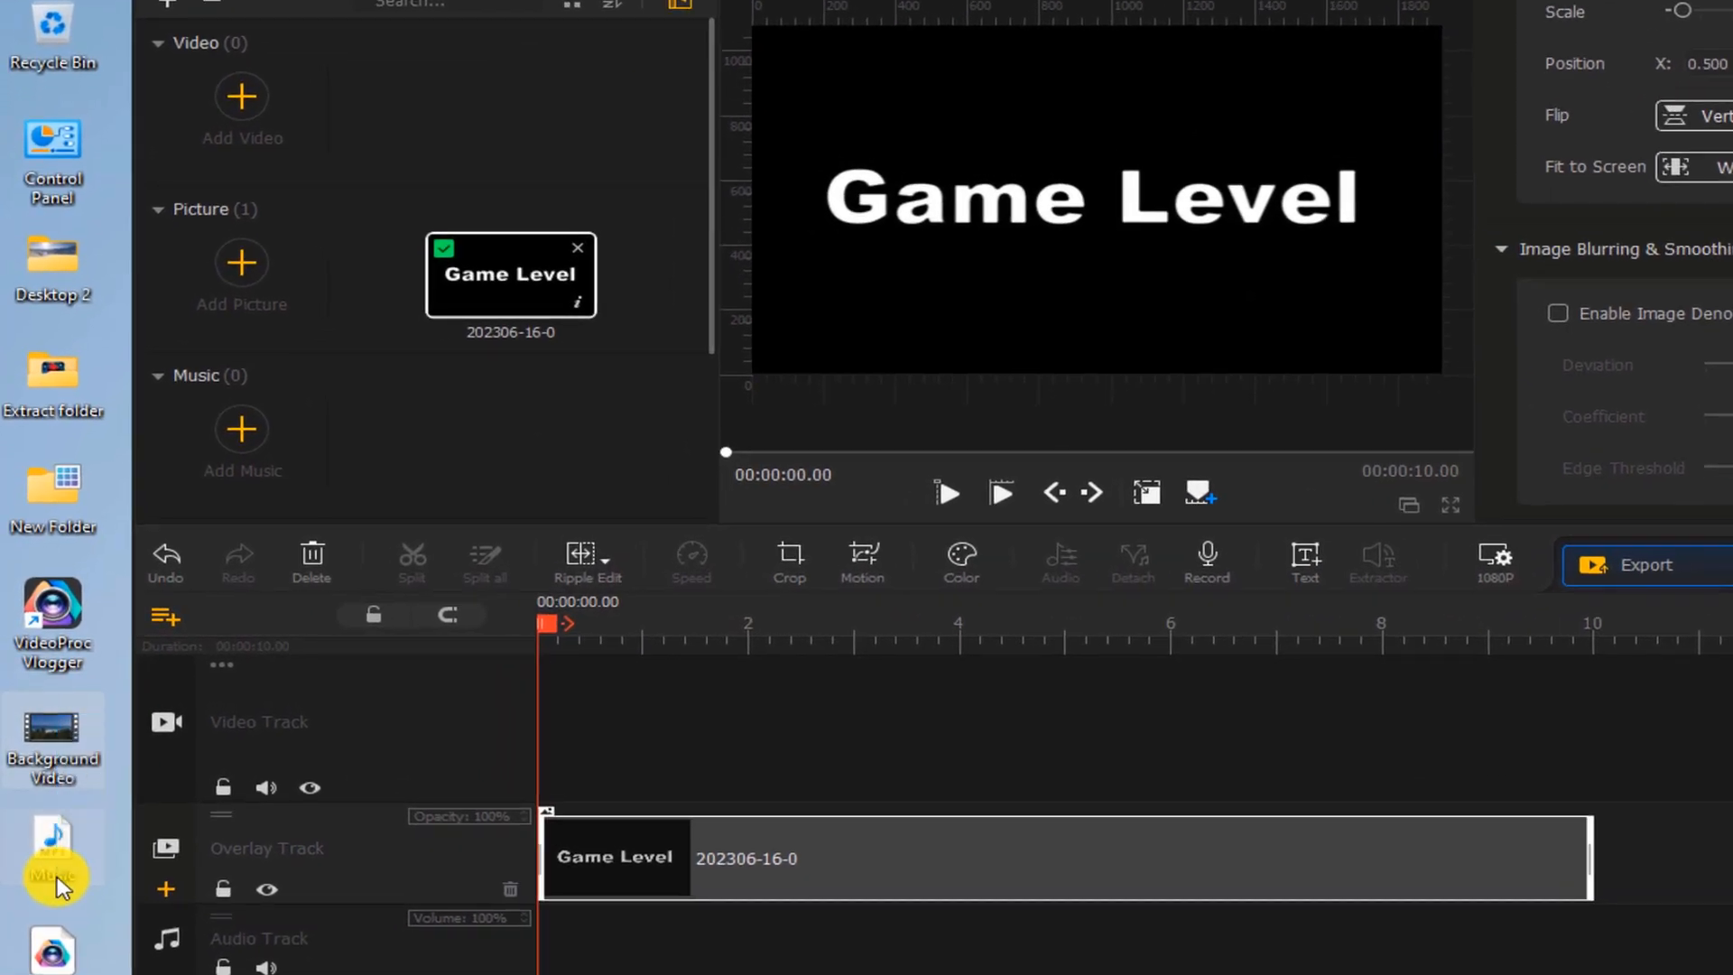
left_click_drag(56, 745, 502, 118)
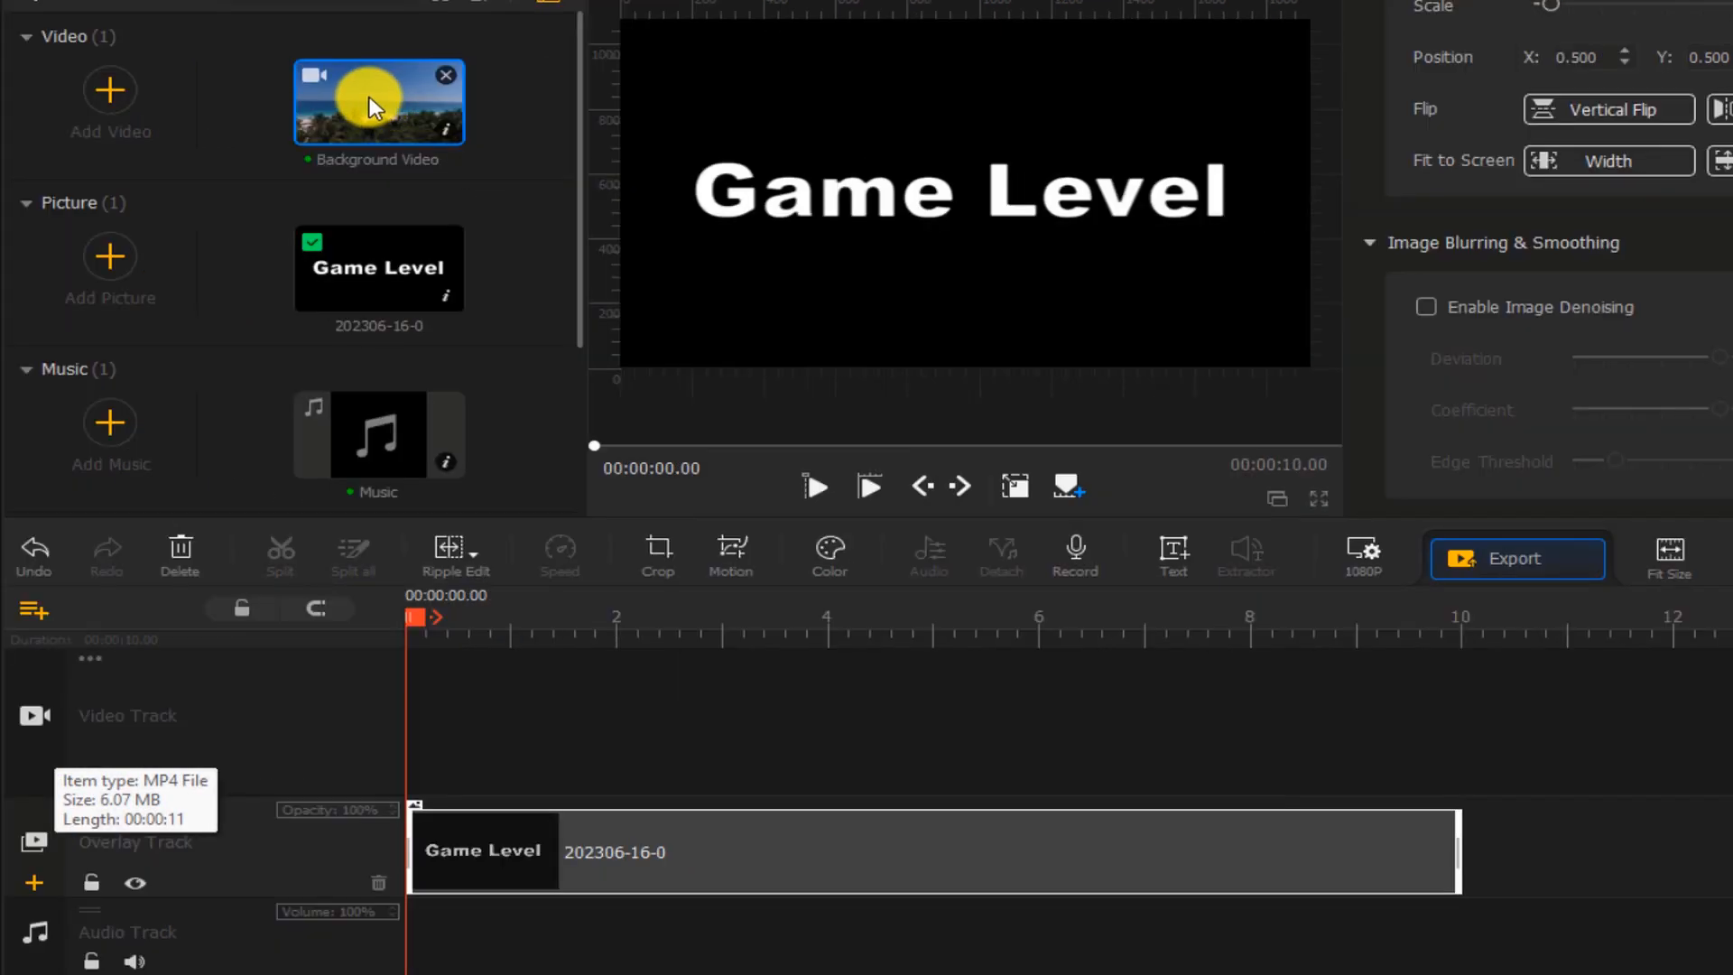
left_click_drag(370, 96, 418, 739)
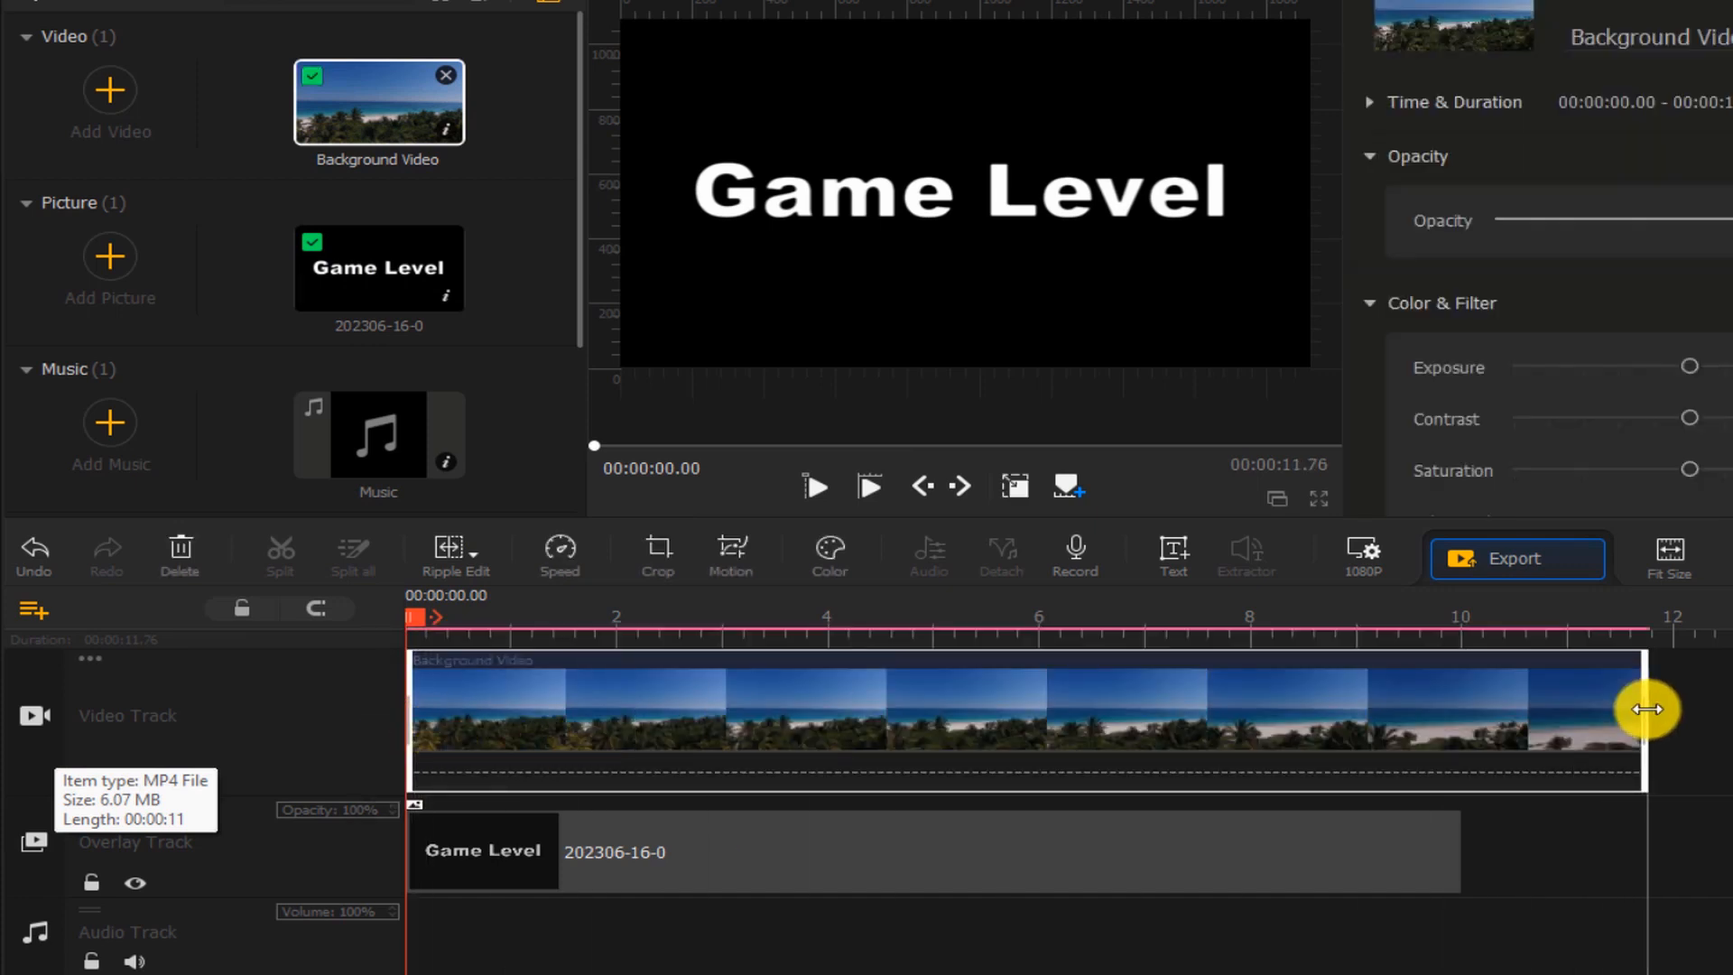
Trim the background video's end so it lasts 10 seconds
left_click_drag(1643, 711, 1460, 713)
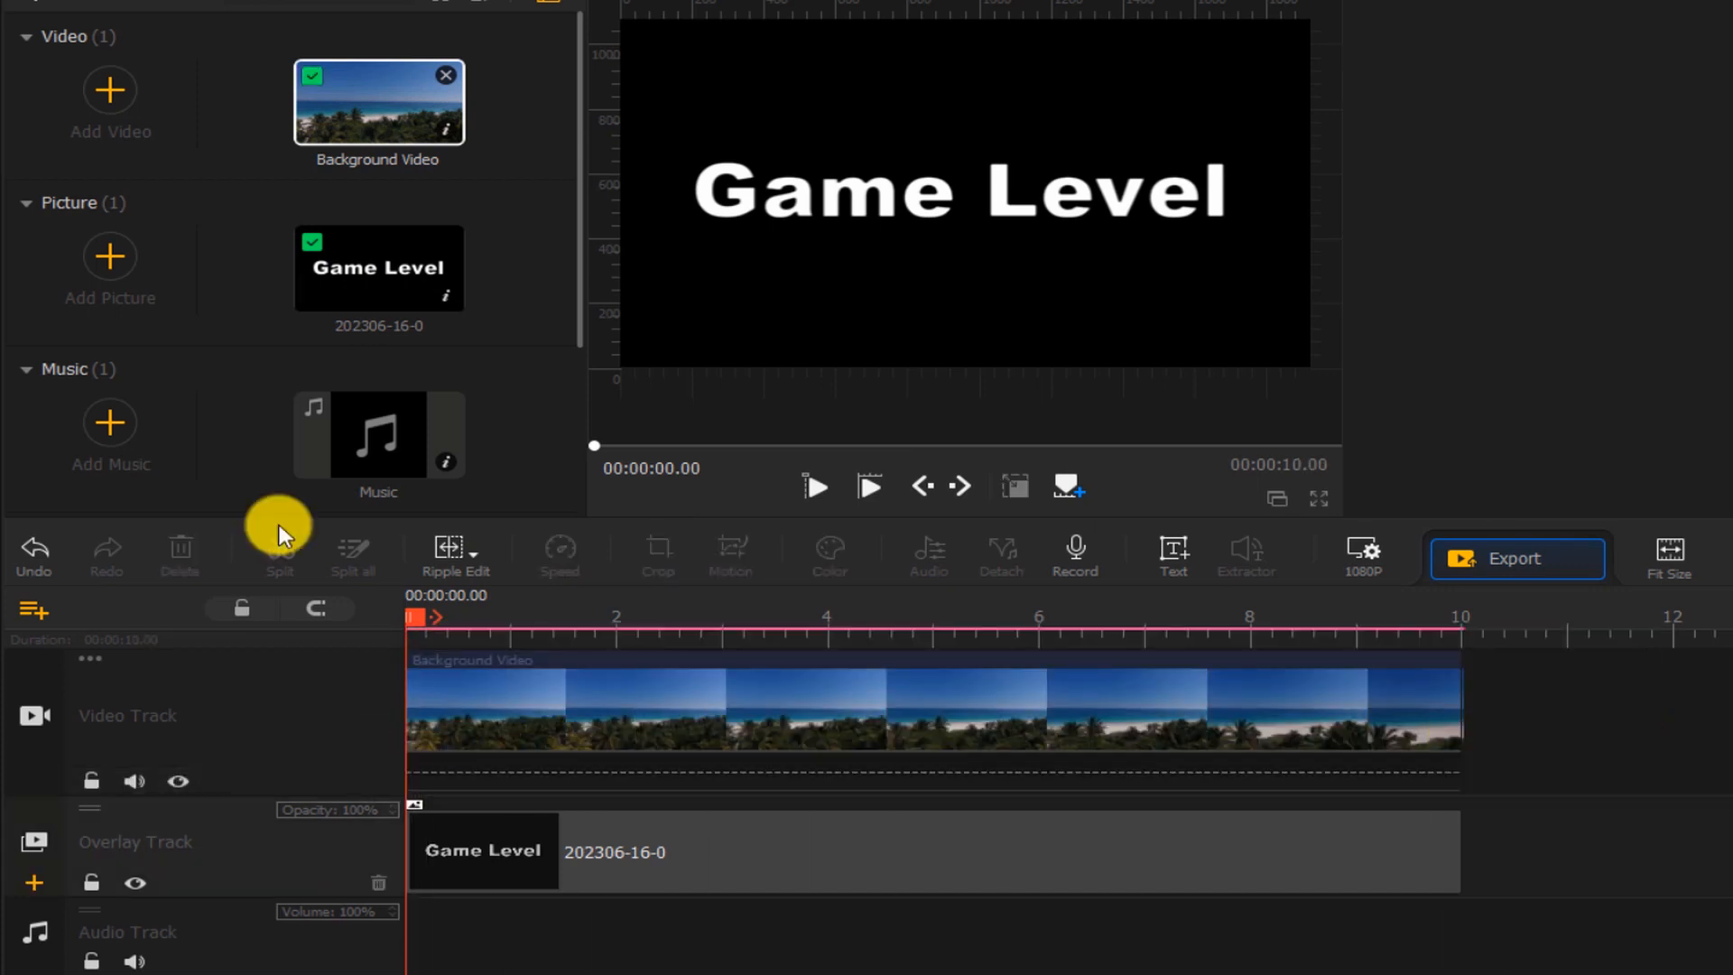
Add Music to the audio track, split it at 10 seconds and delete the part beyond
left_click_drag(357, 417, 393, 869)
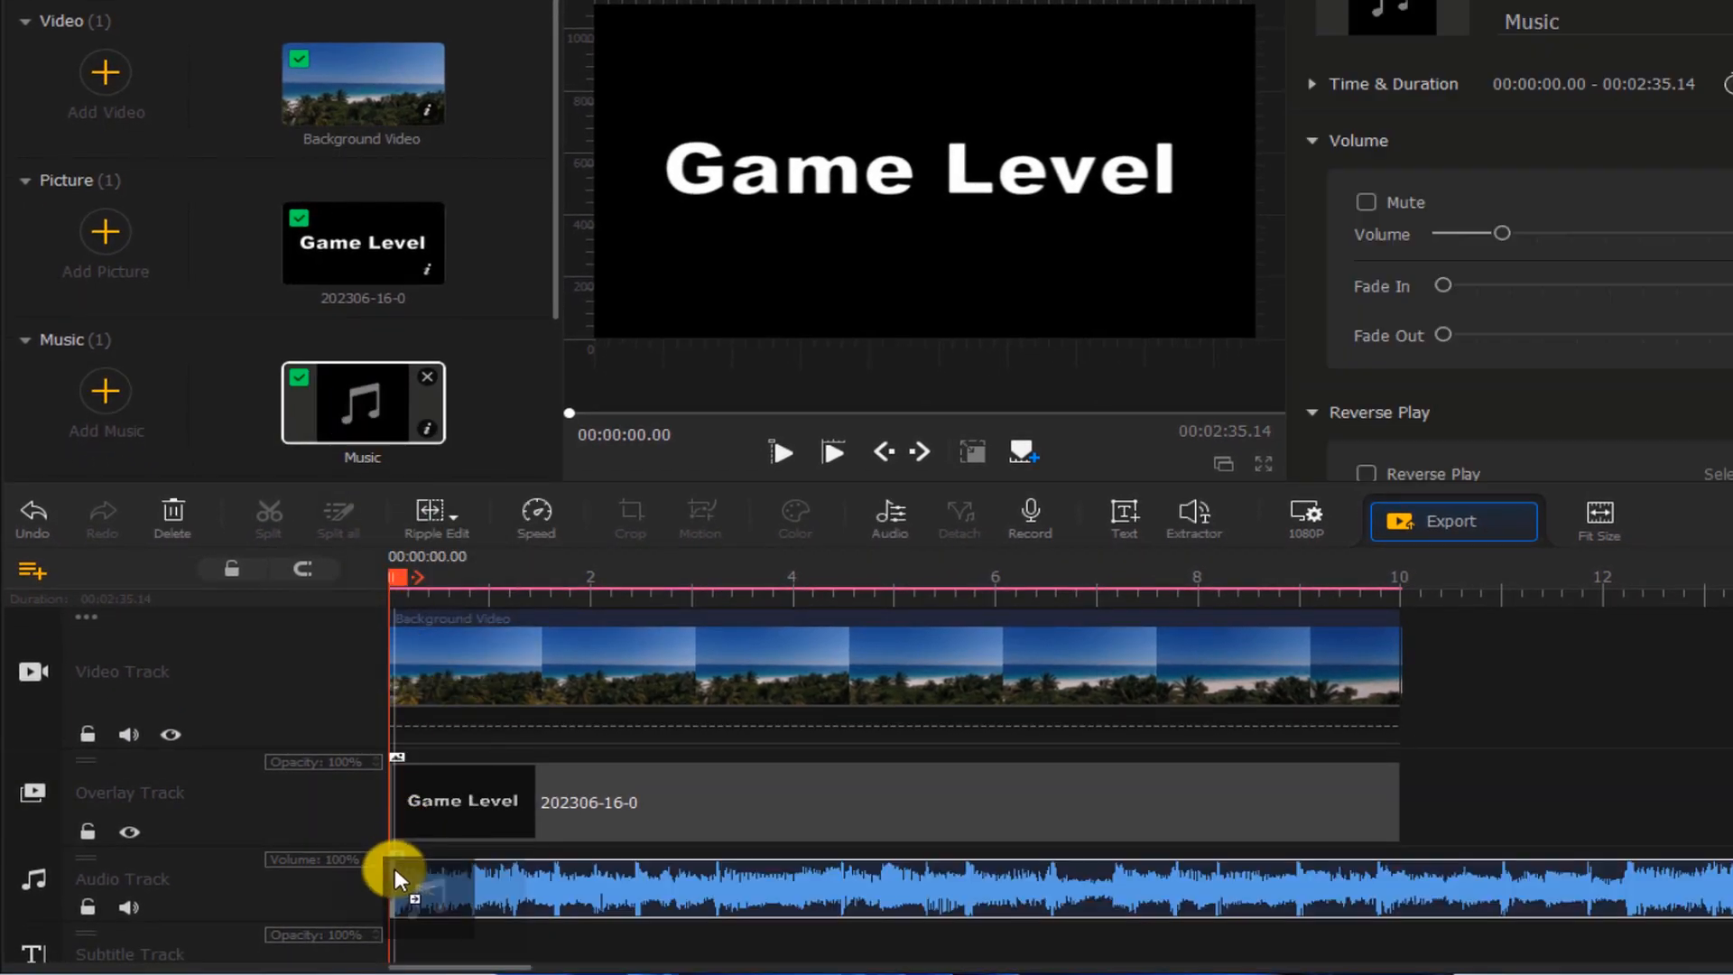
left_click(1401, 582)
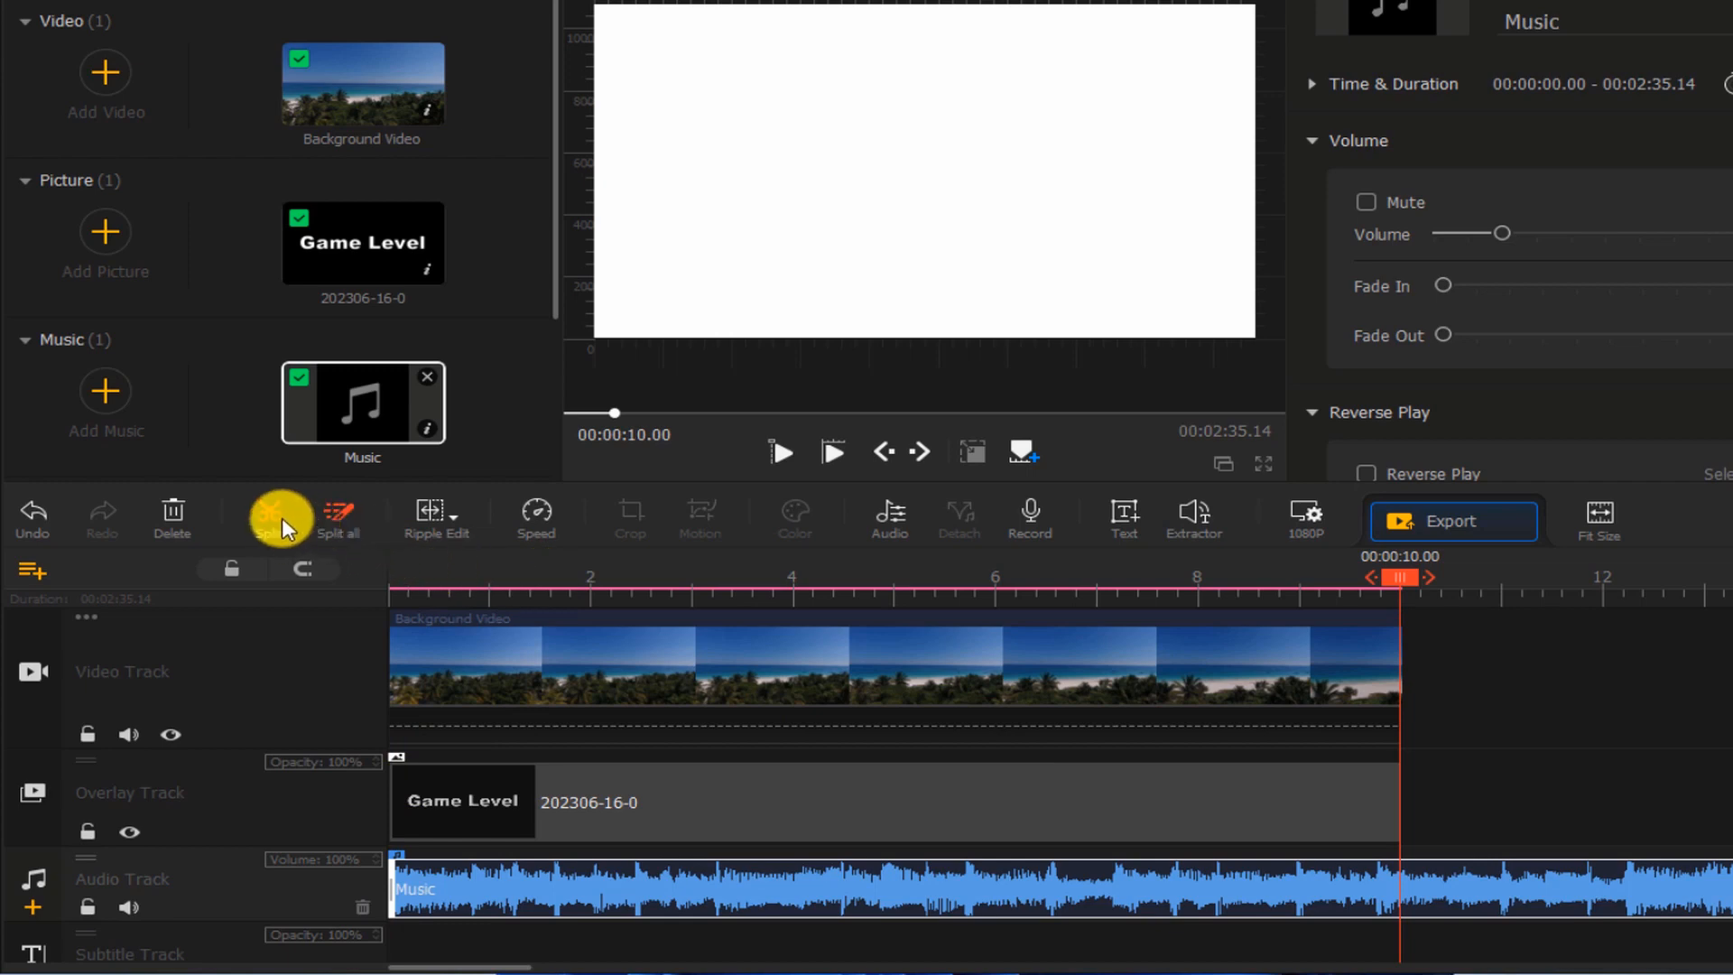
left_click(268, 512)
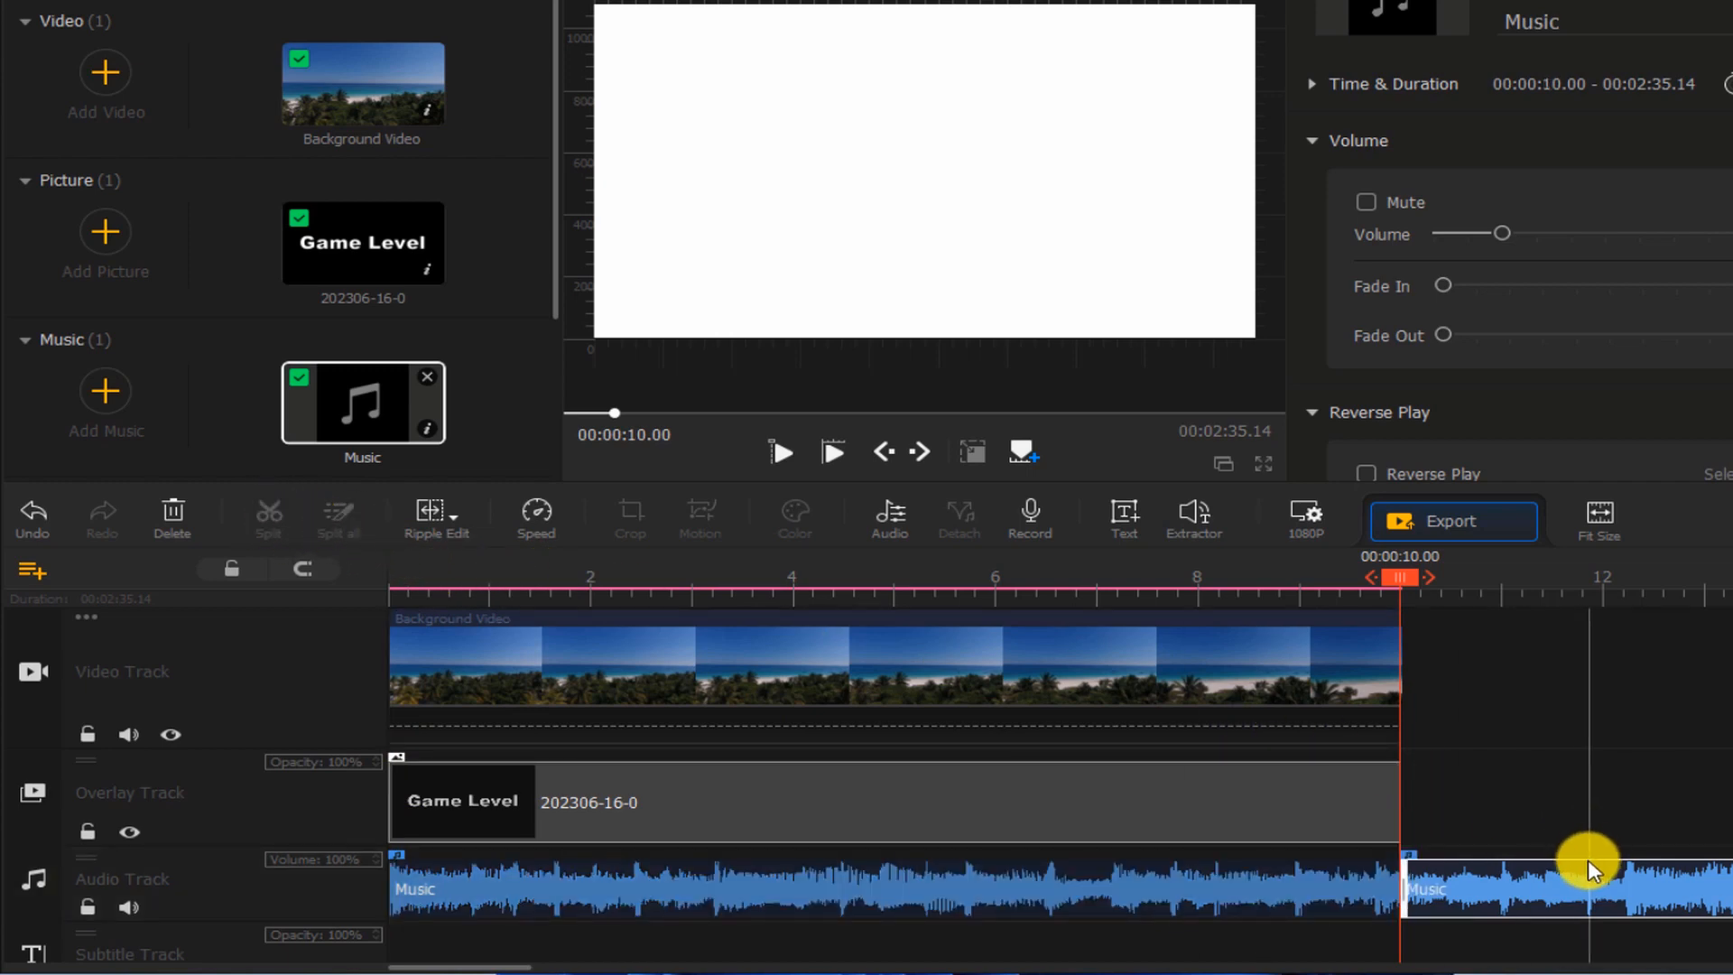
left_click(1580, 883)
key("Delete")
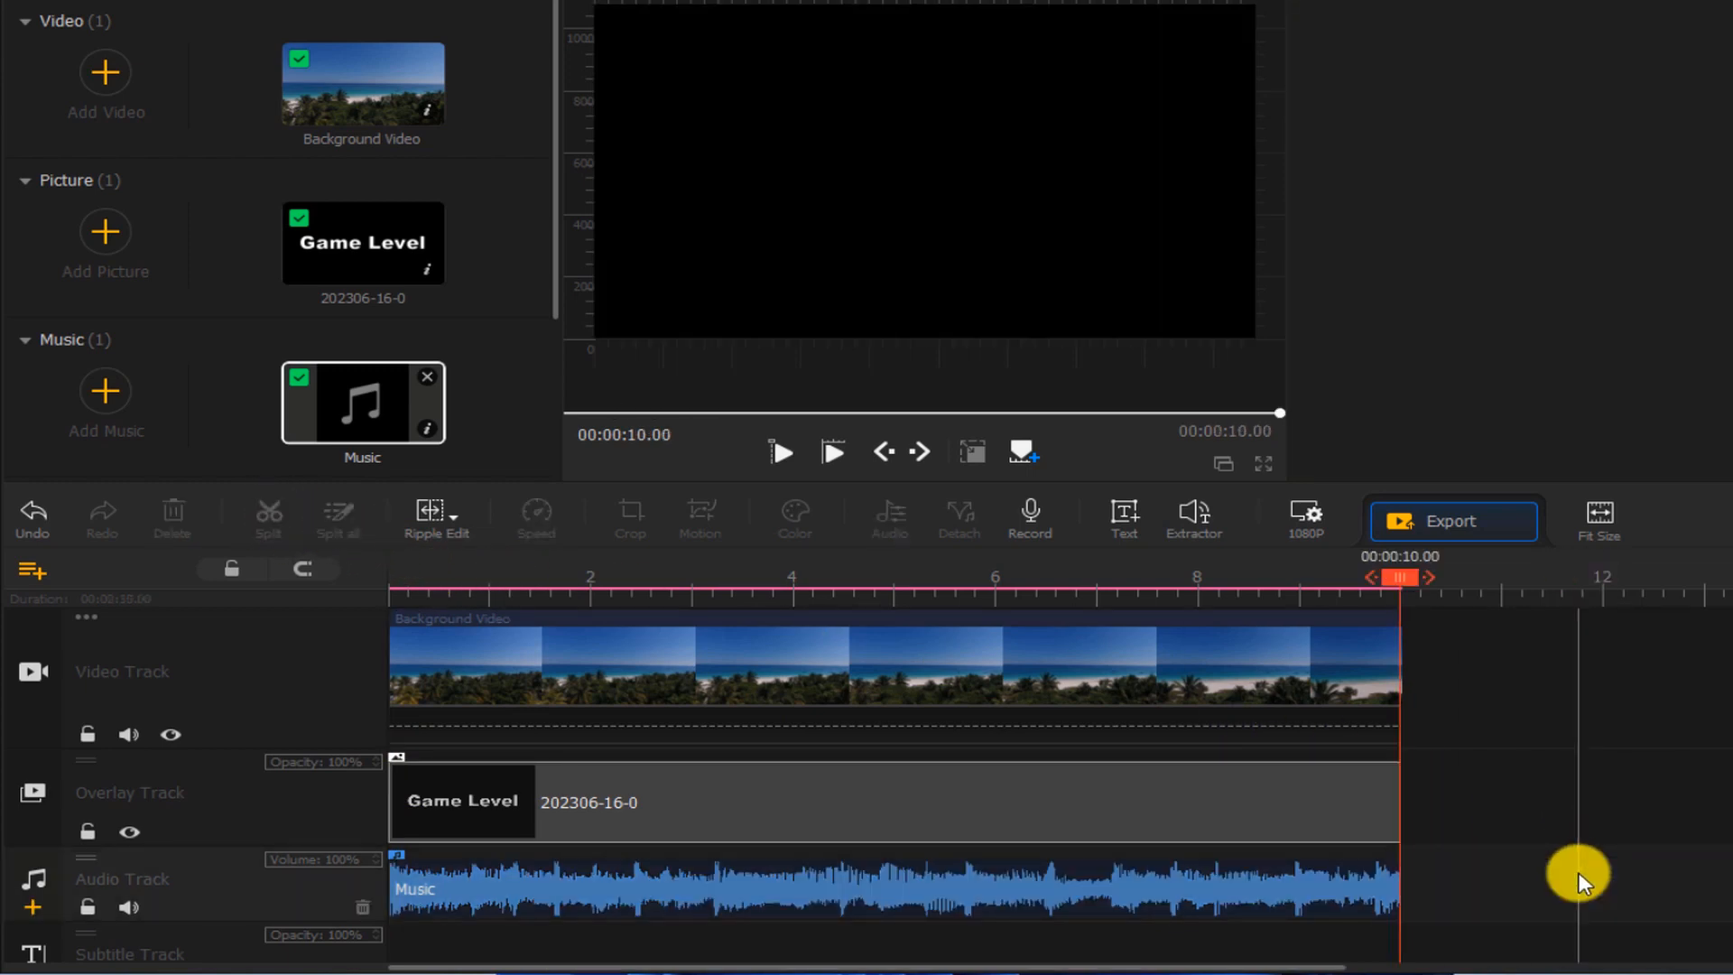
Set the Game Level overlay clip's blend mode to Darken and play the preview
left_click(697, 808)
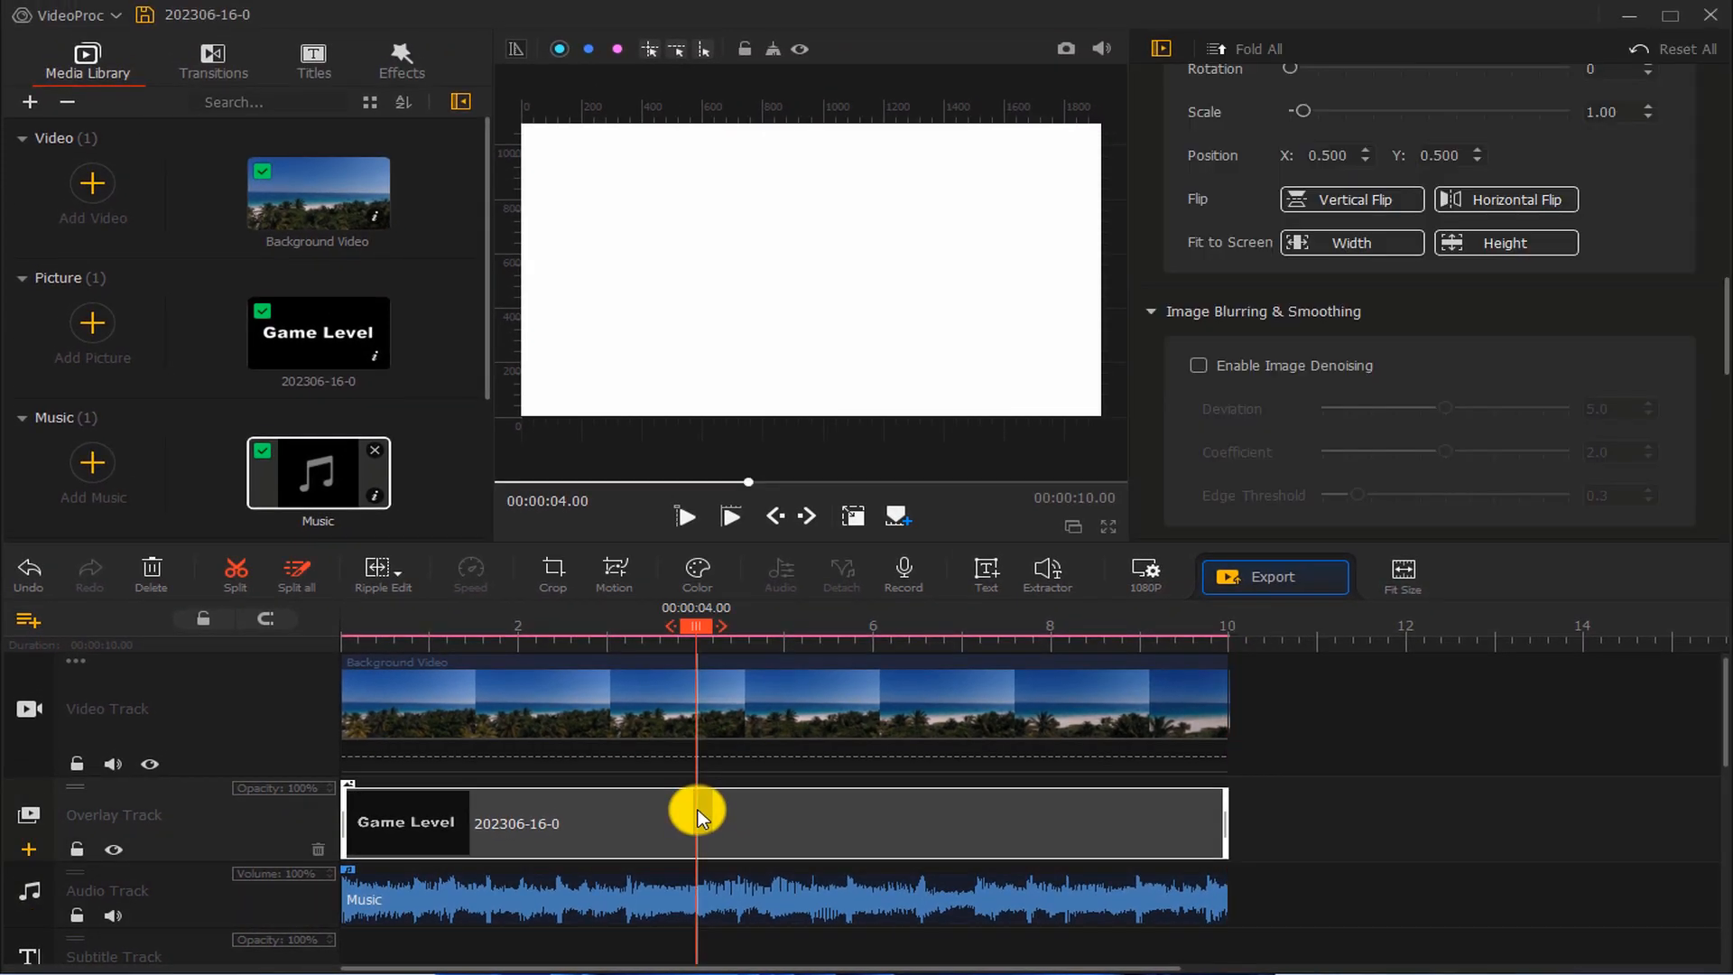
left_click_drag(1719, 307, 1719, 435)
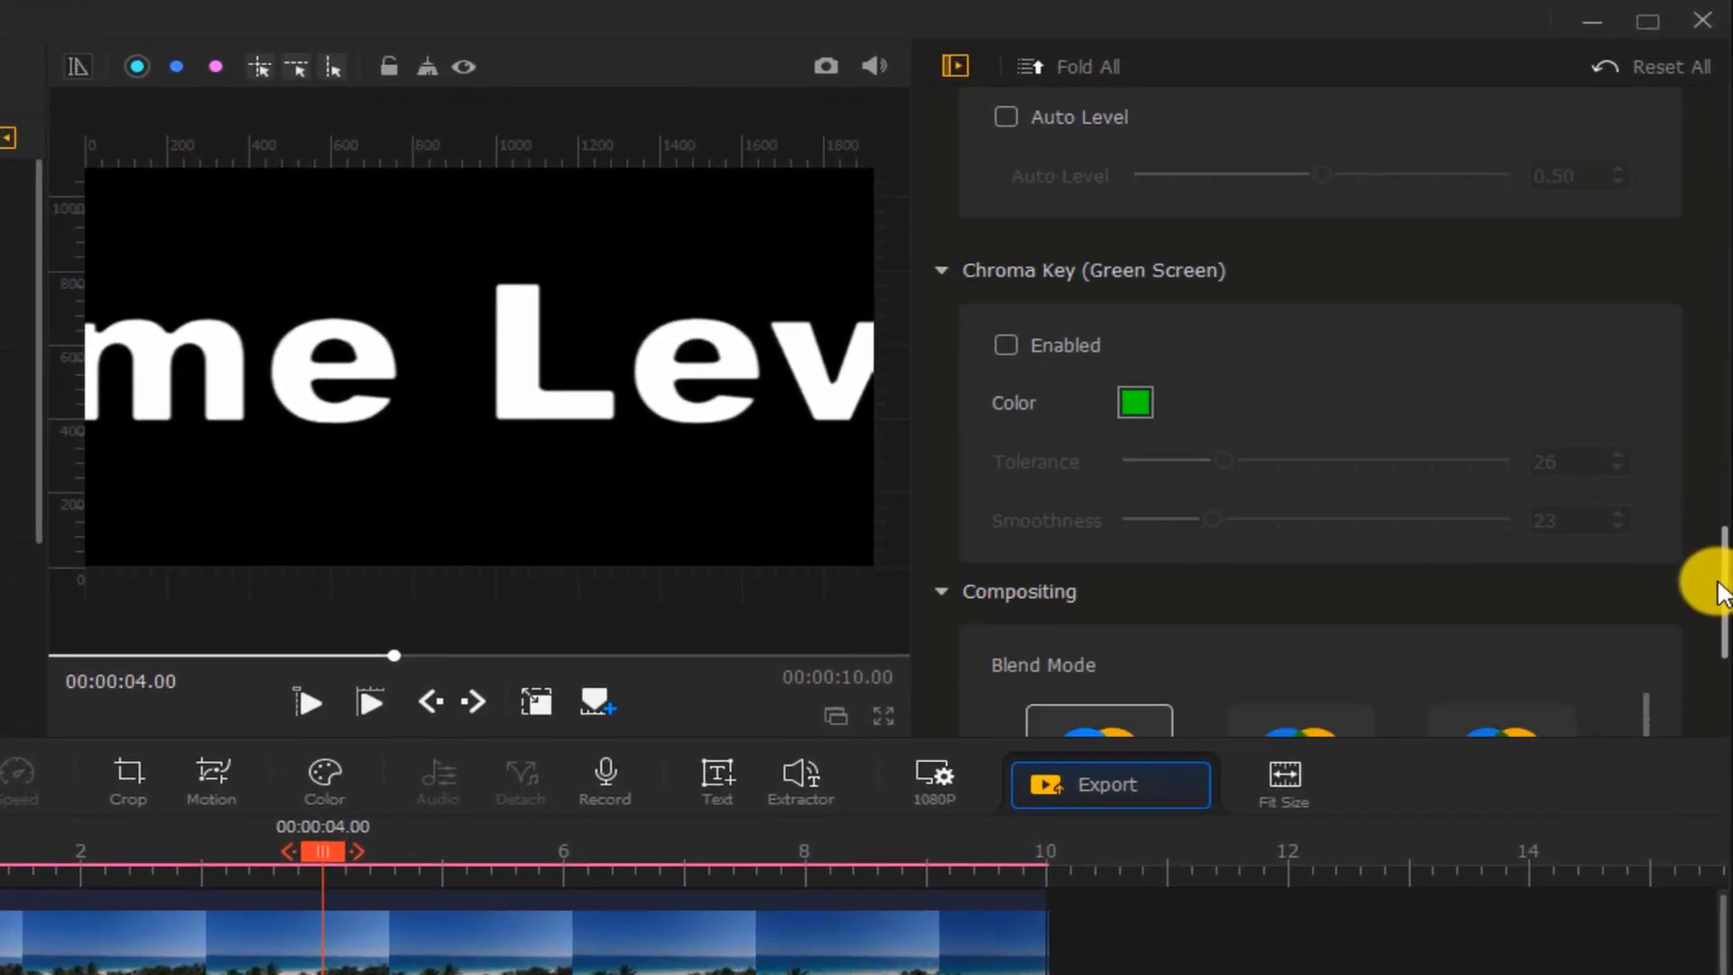
left_click_drag(1720, 591, 1703, 646)
left_click(1287, 440)
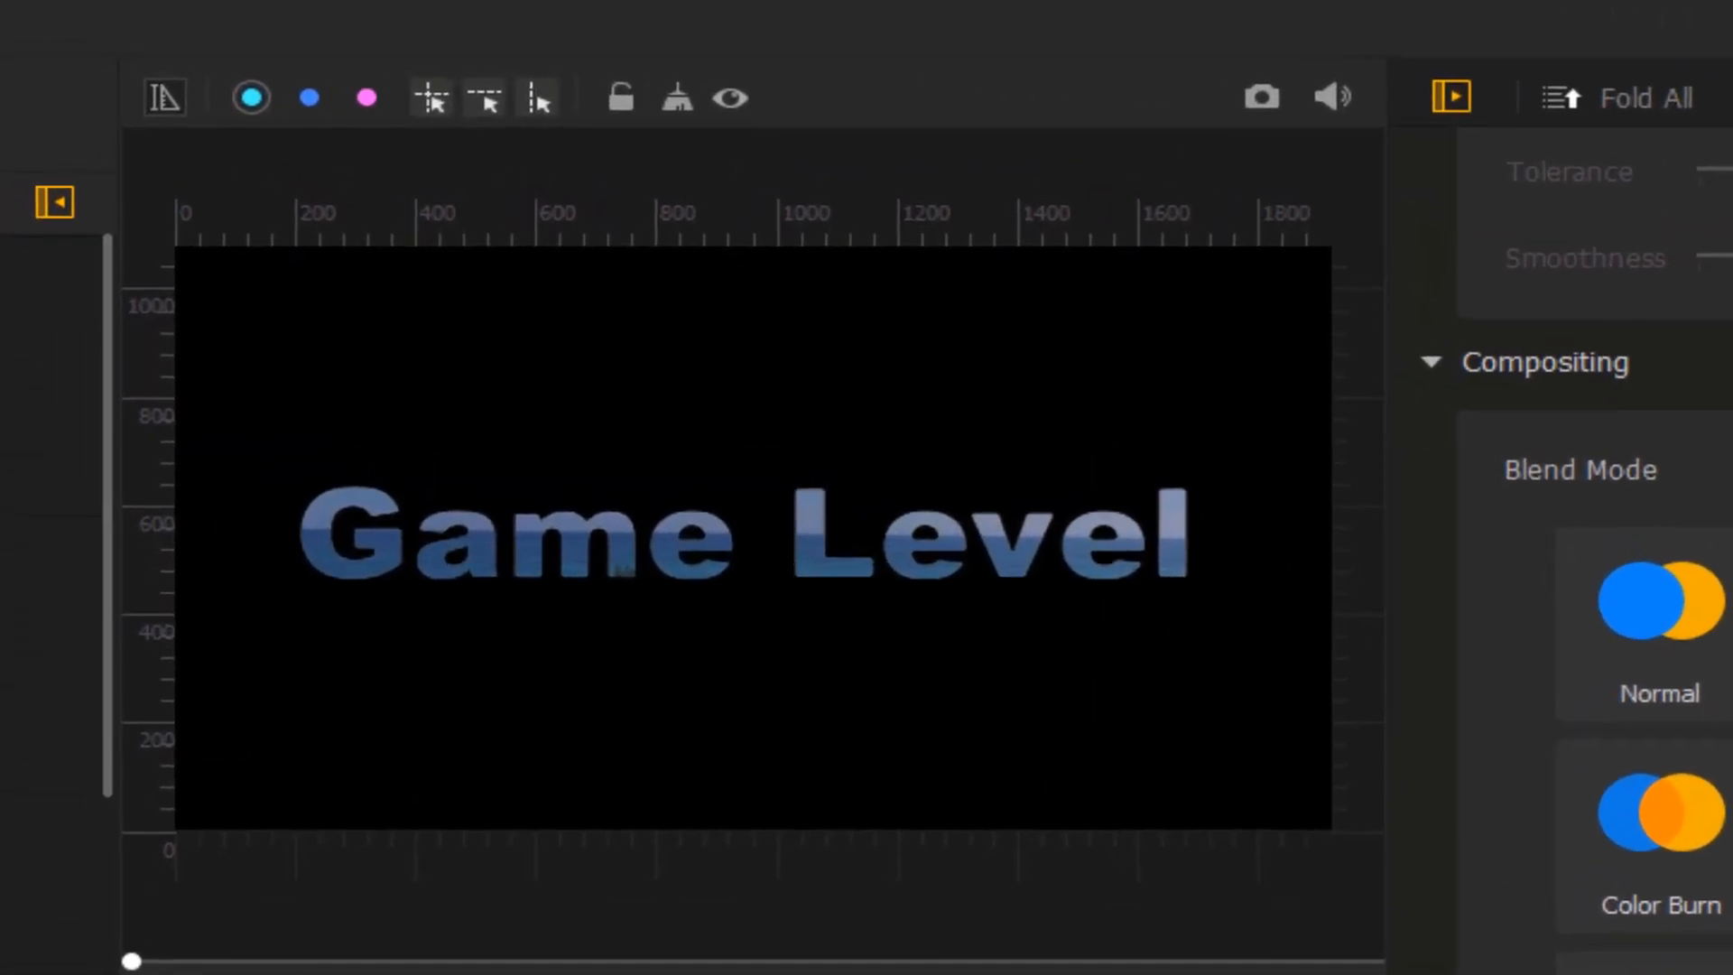
key("space")
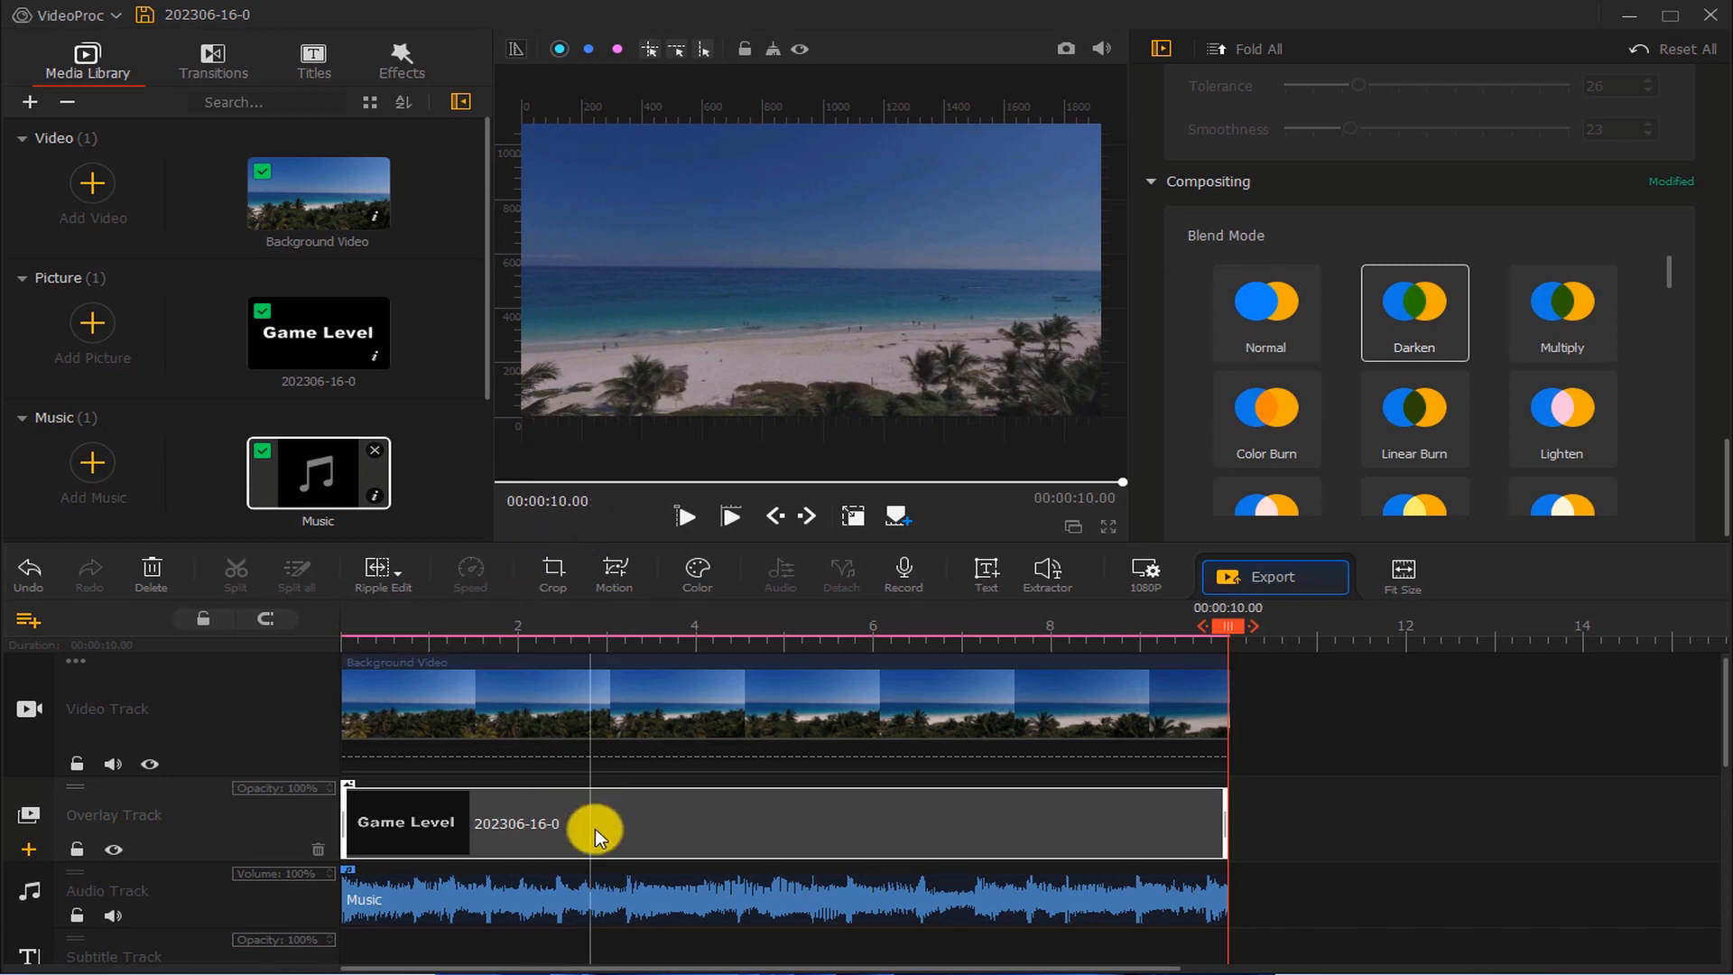
Open the music clip in the Audio Editor, raise both channel volumes slightly and apply
left_click(609, 889)
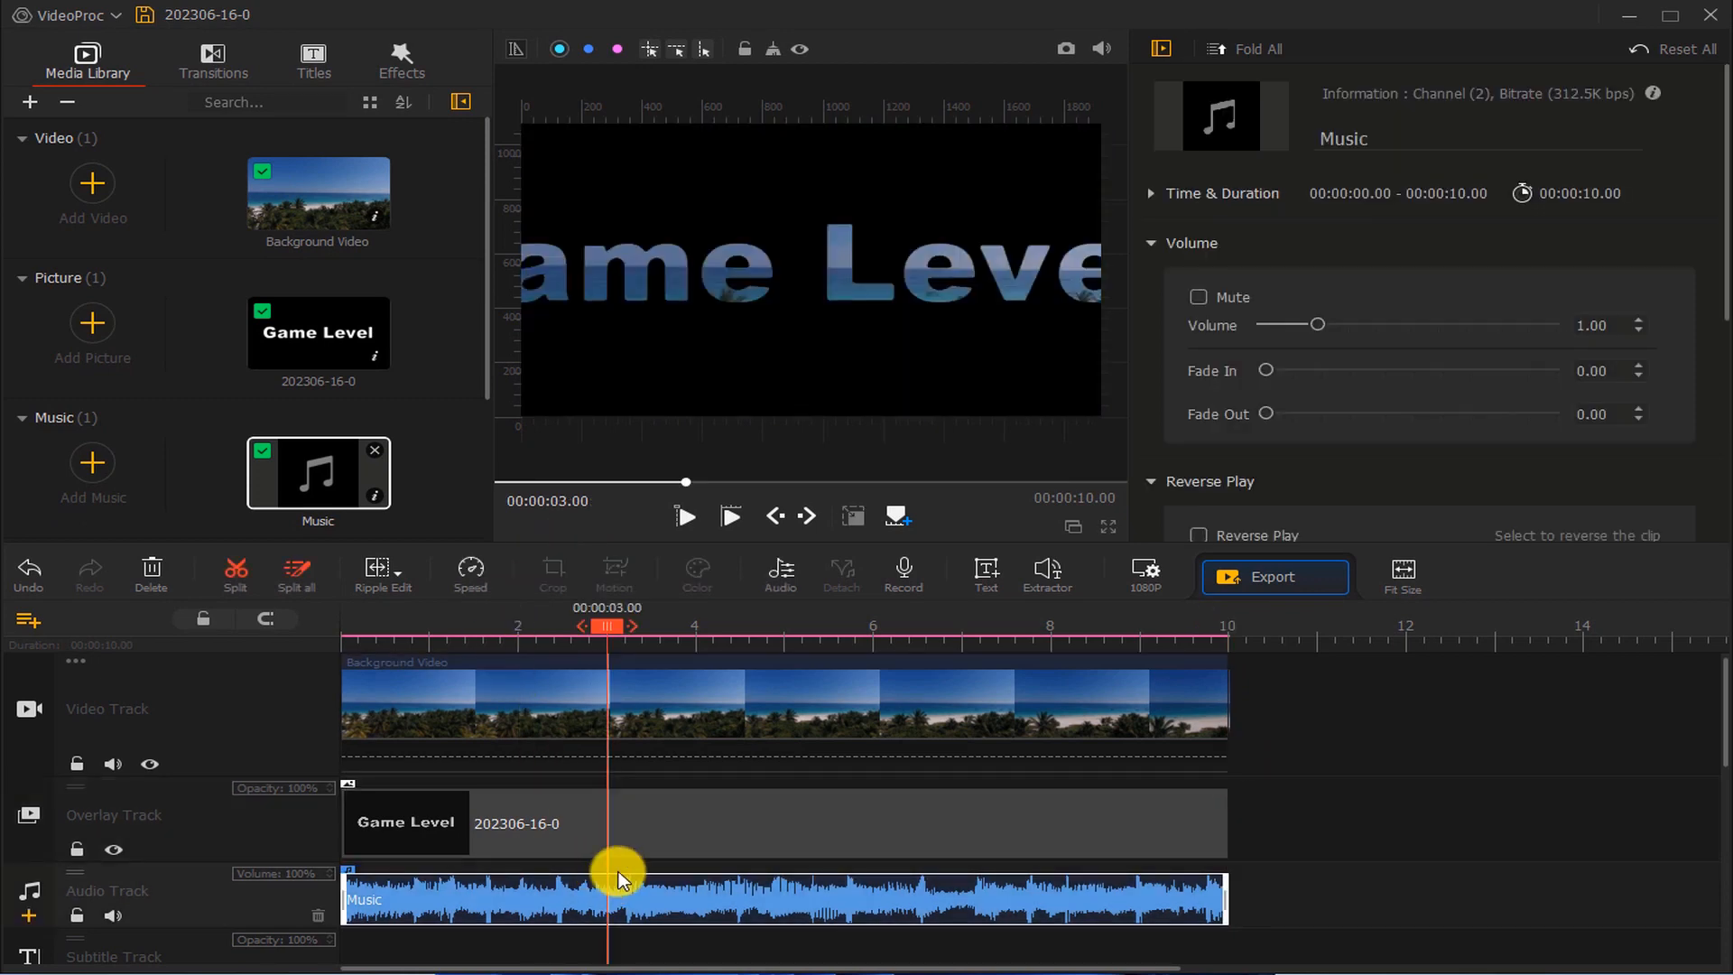
left_click_drag(1724, 169, 1710, 316)
left_click(1312, 317)
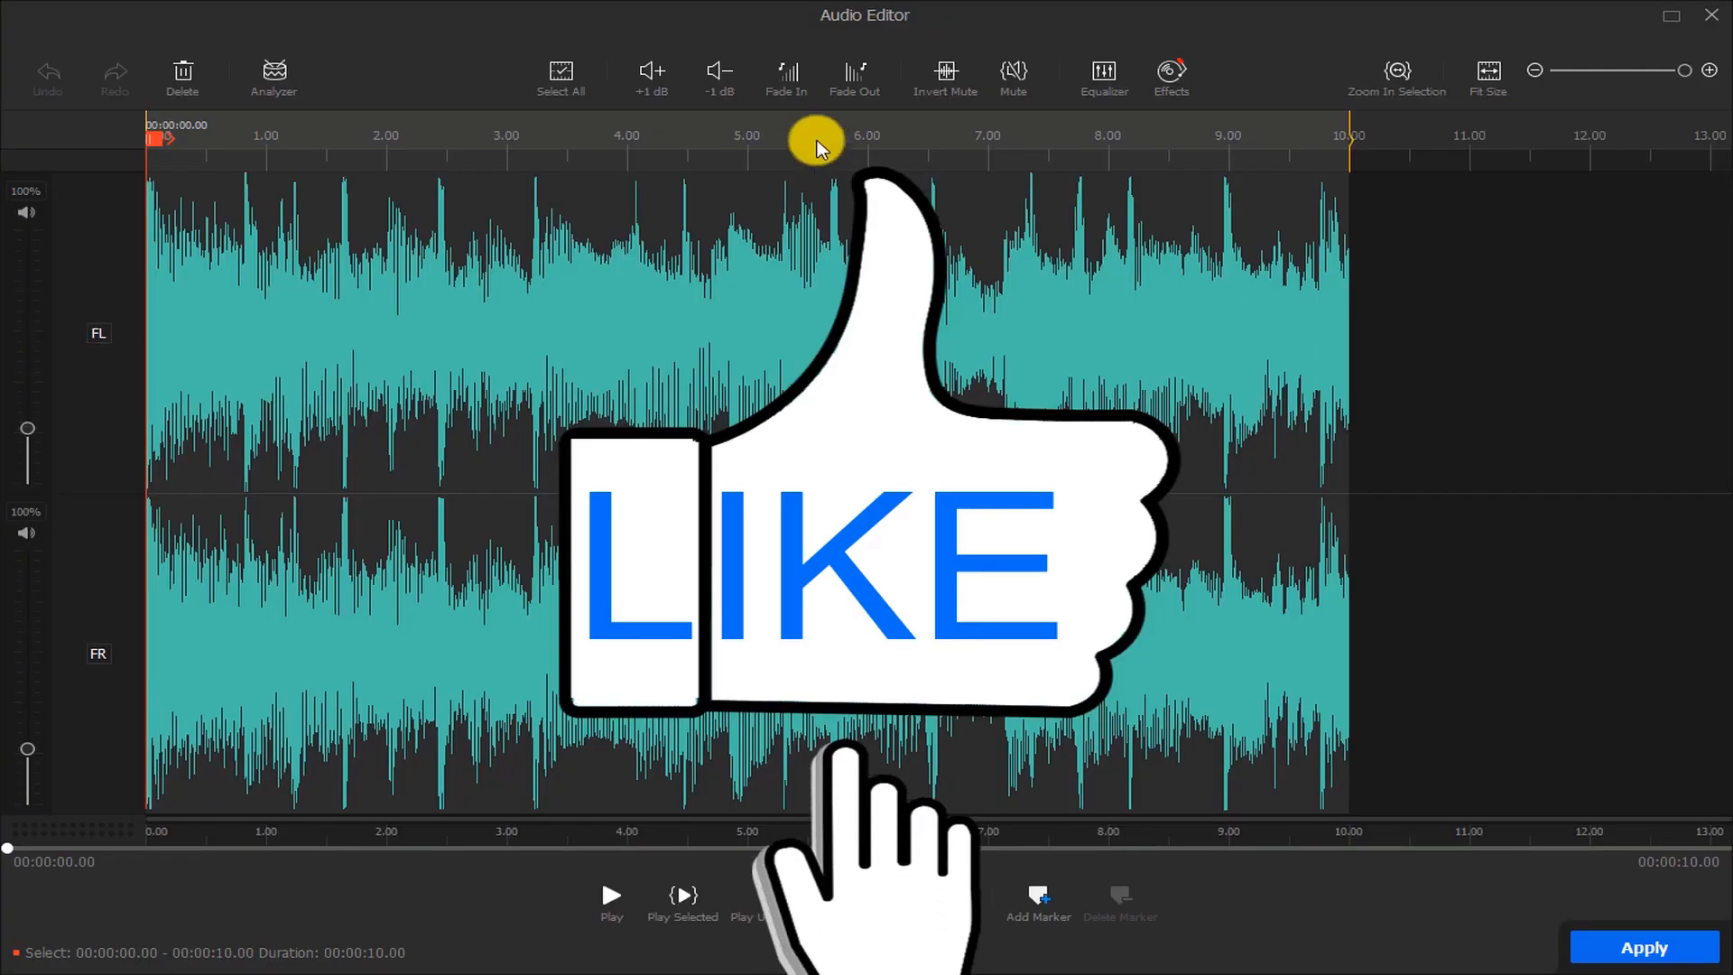
left_click_drag(28, 404, 27, 383)
left_click_drag(27, 748, 27, 707)
left_click(1645, 948)
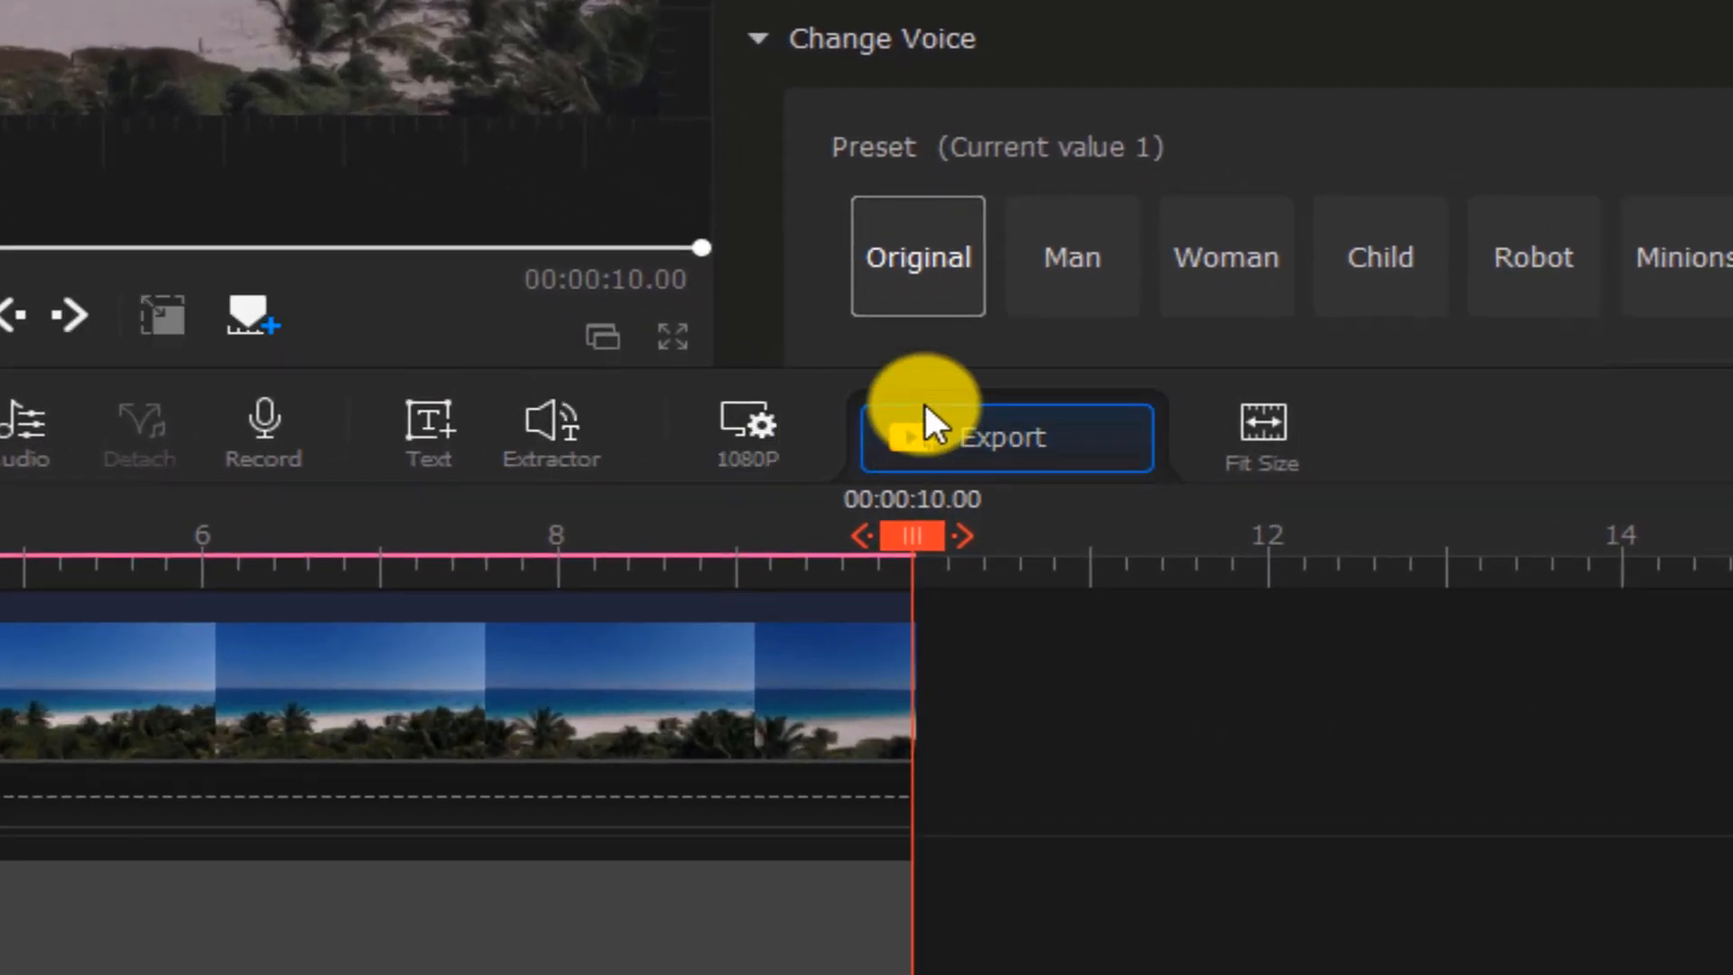
Export the project as MP4 with High video quality
left_click(926, 411)
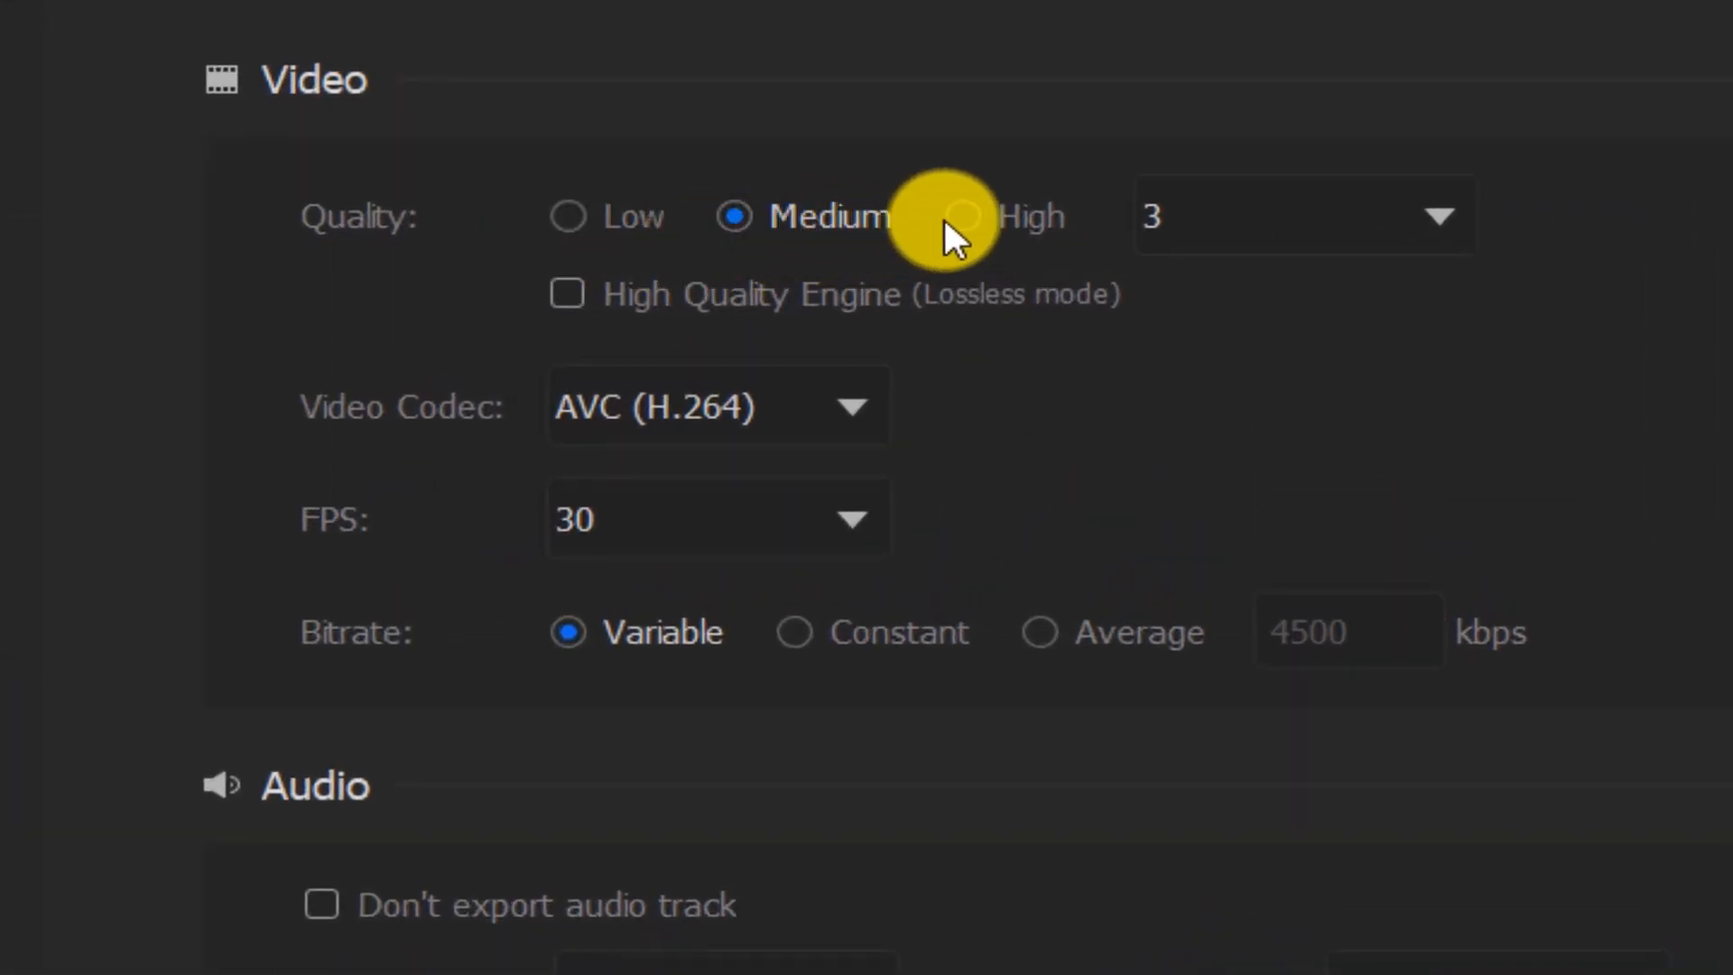
left_click(959, 218)
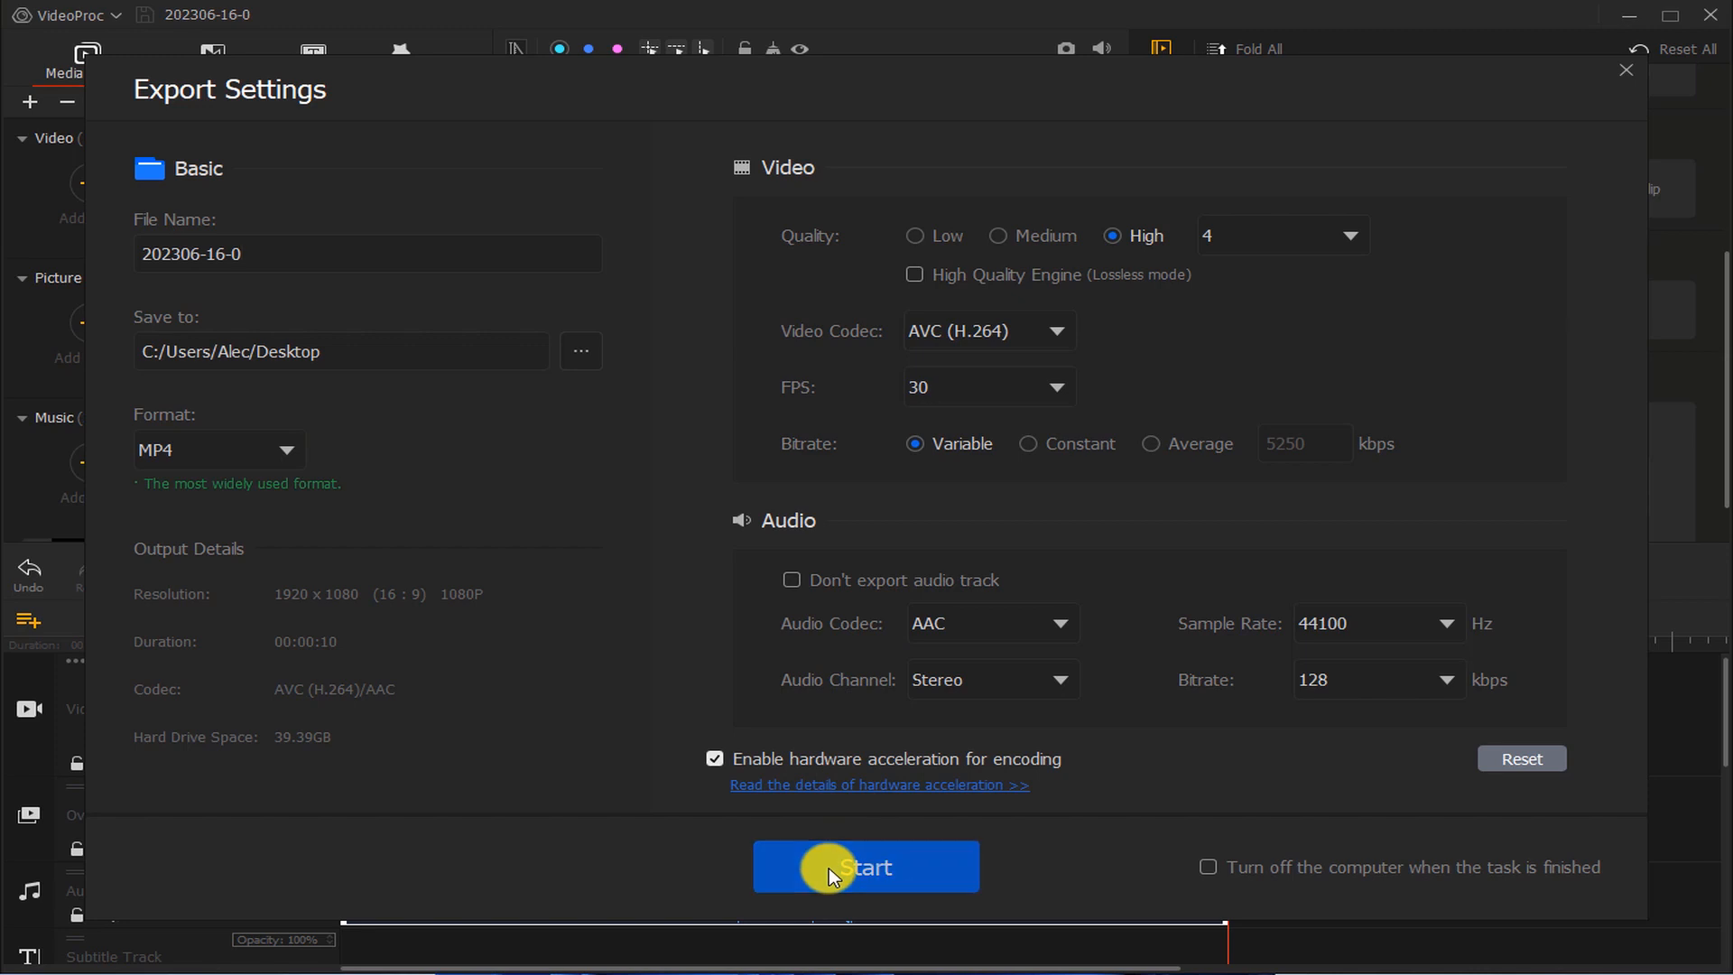
left_click(830, 875)
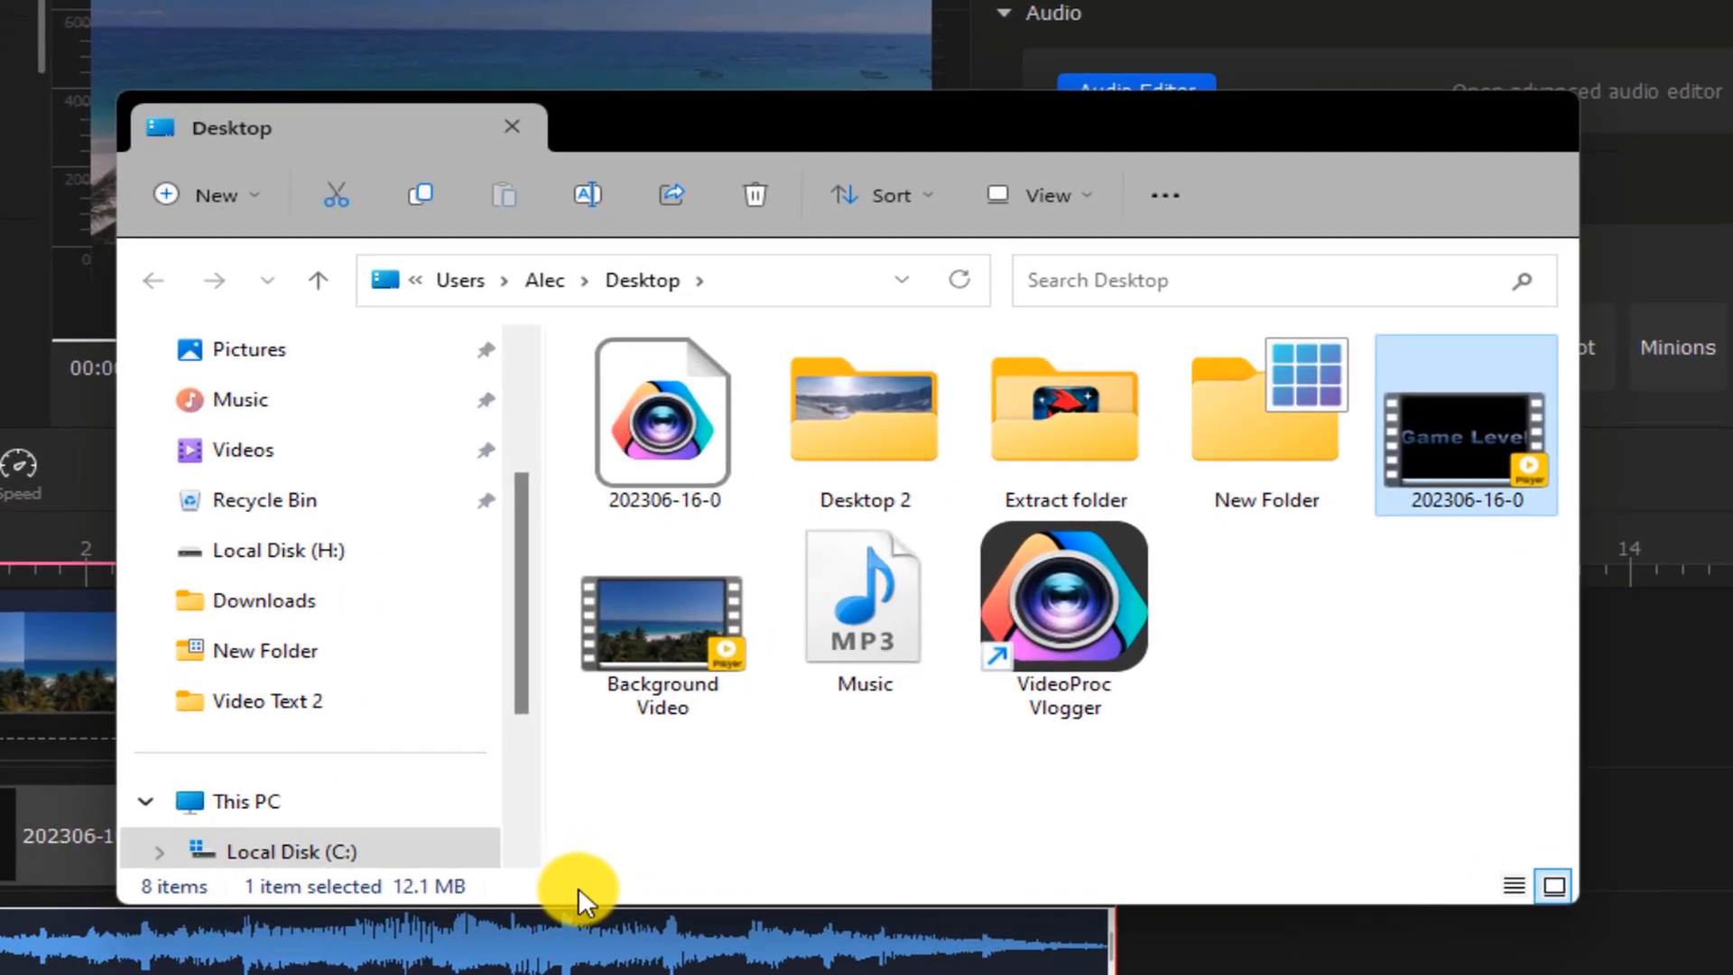
Review the exported 202306-16-0 video in a player and close the open windows
double_click(1427, 449)
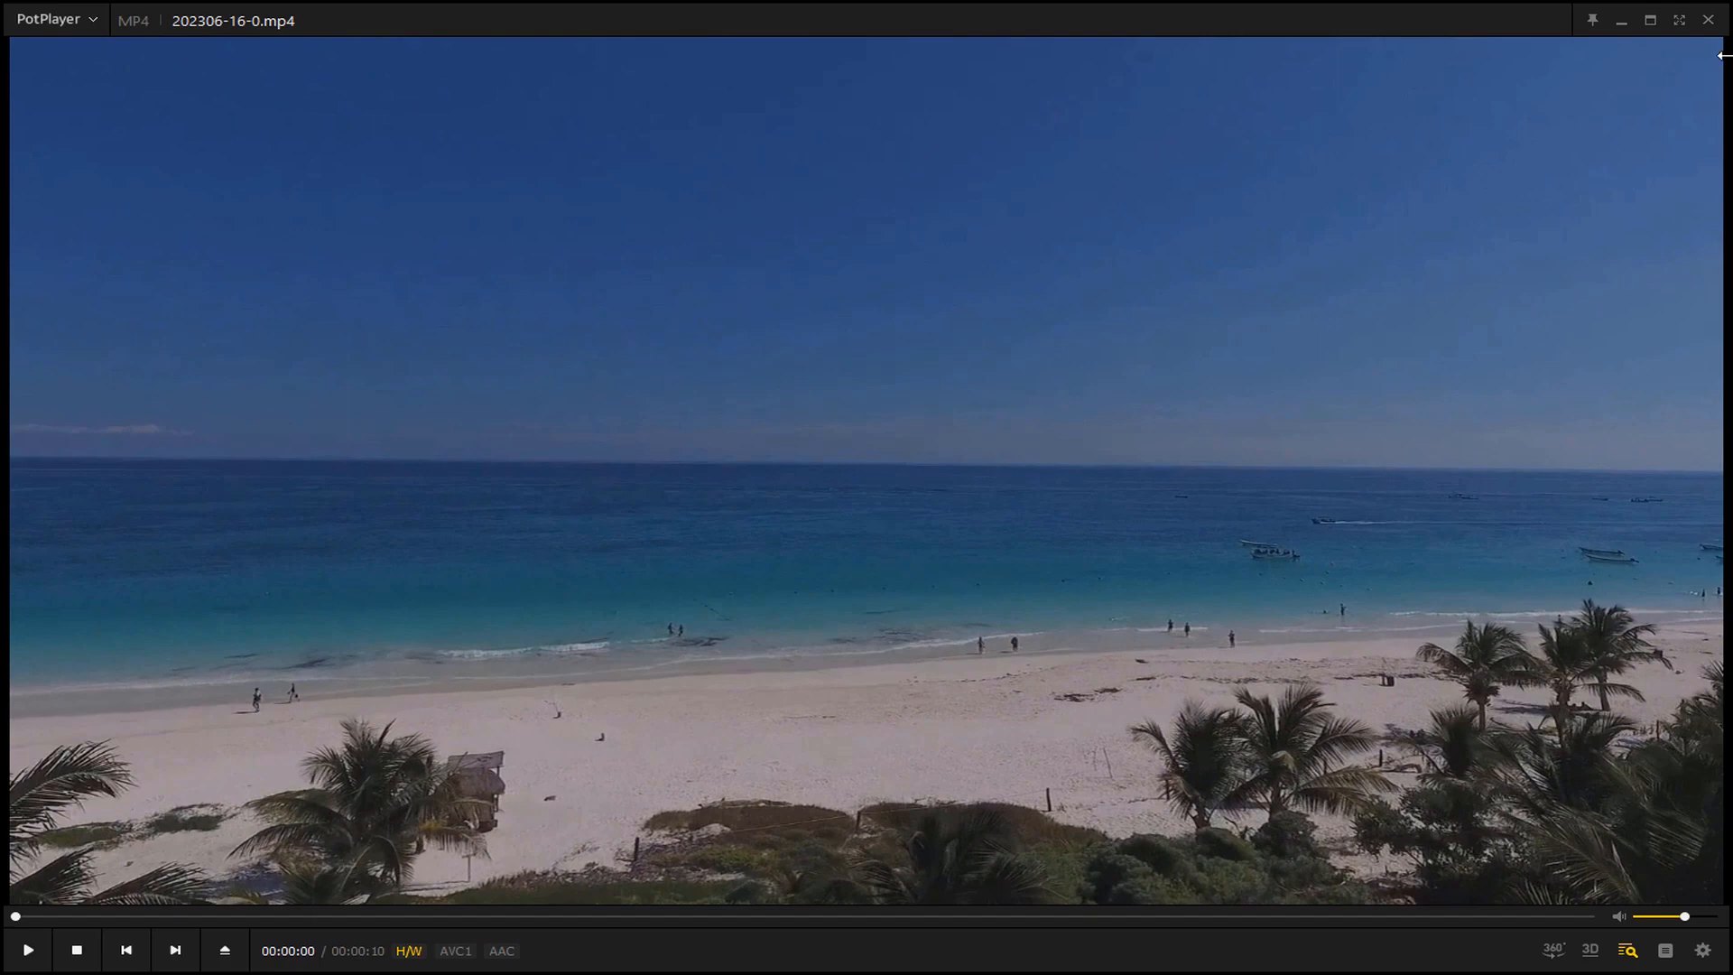
left_click(1713, 24)
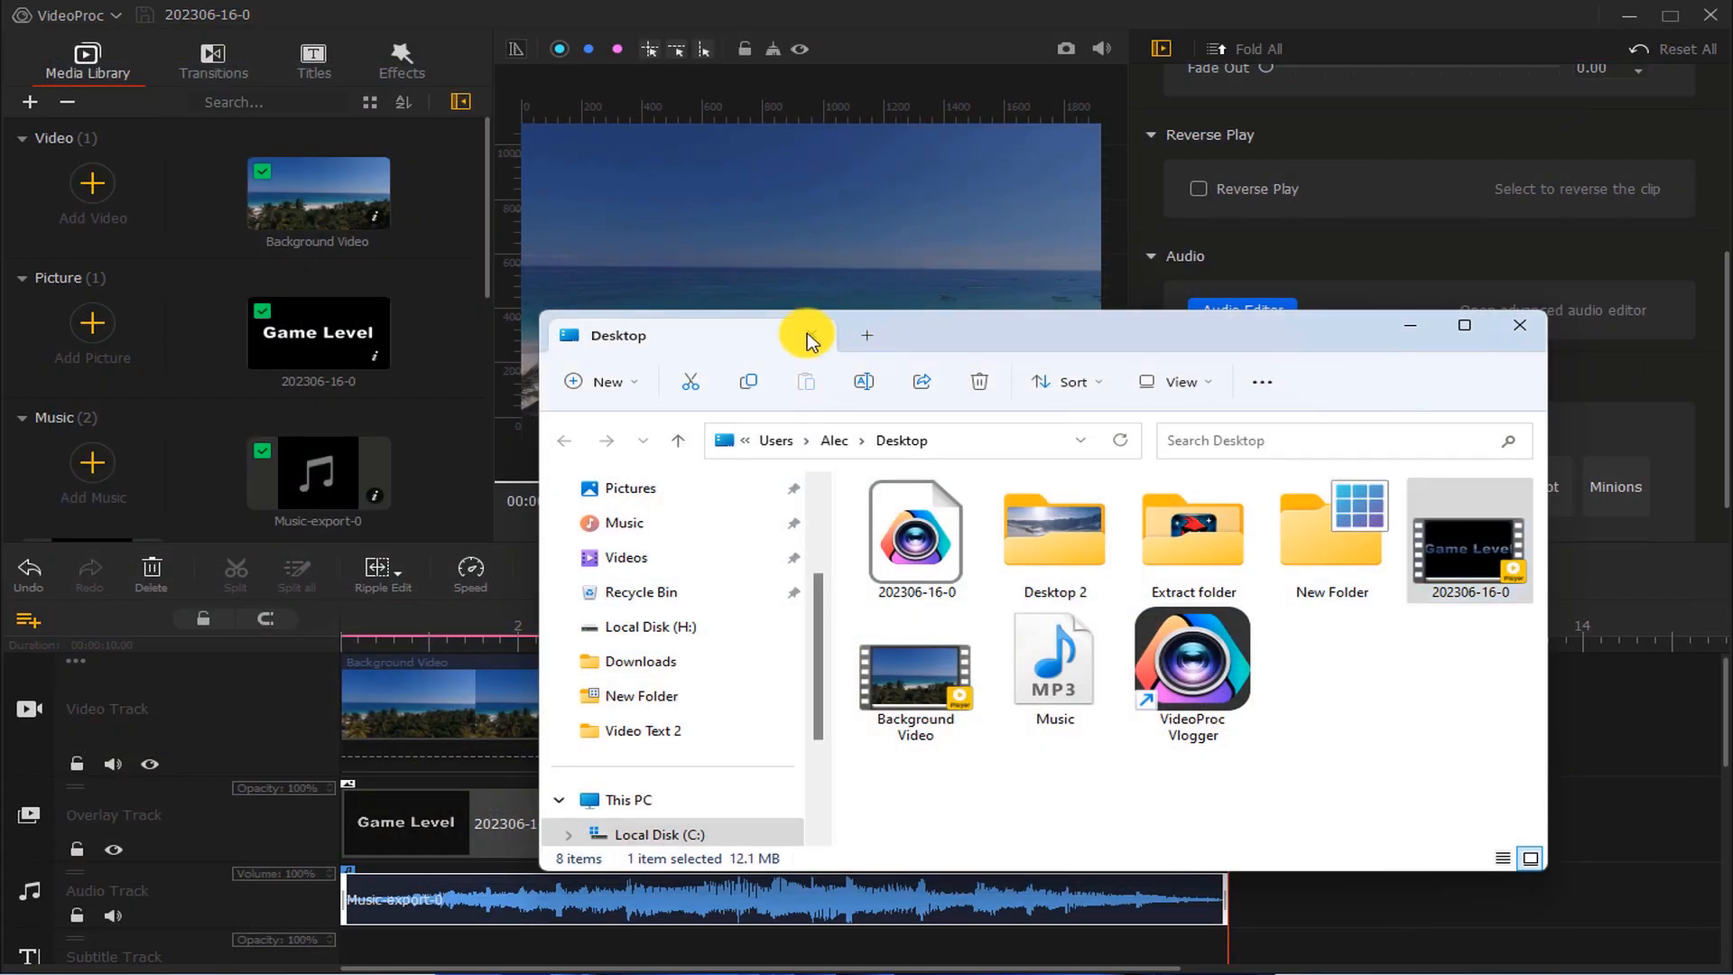
left_click(1606, 20)
left_click(1617, 22)
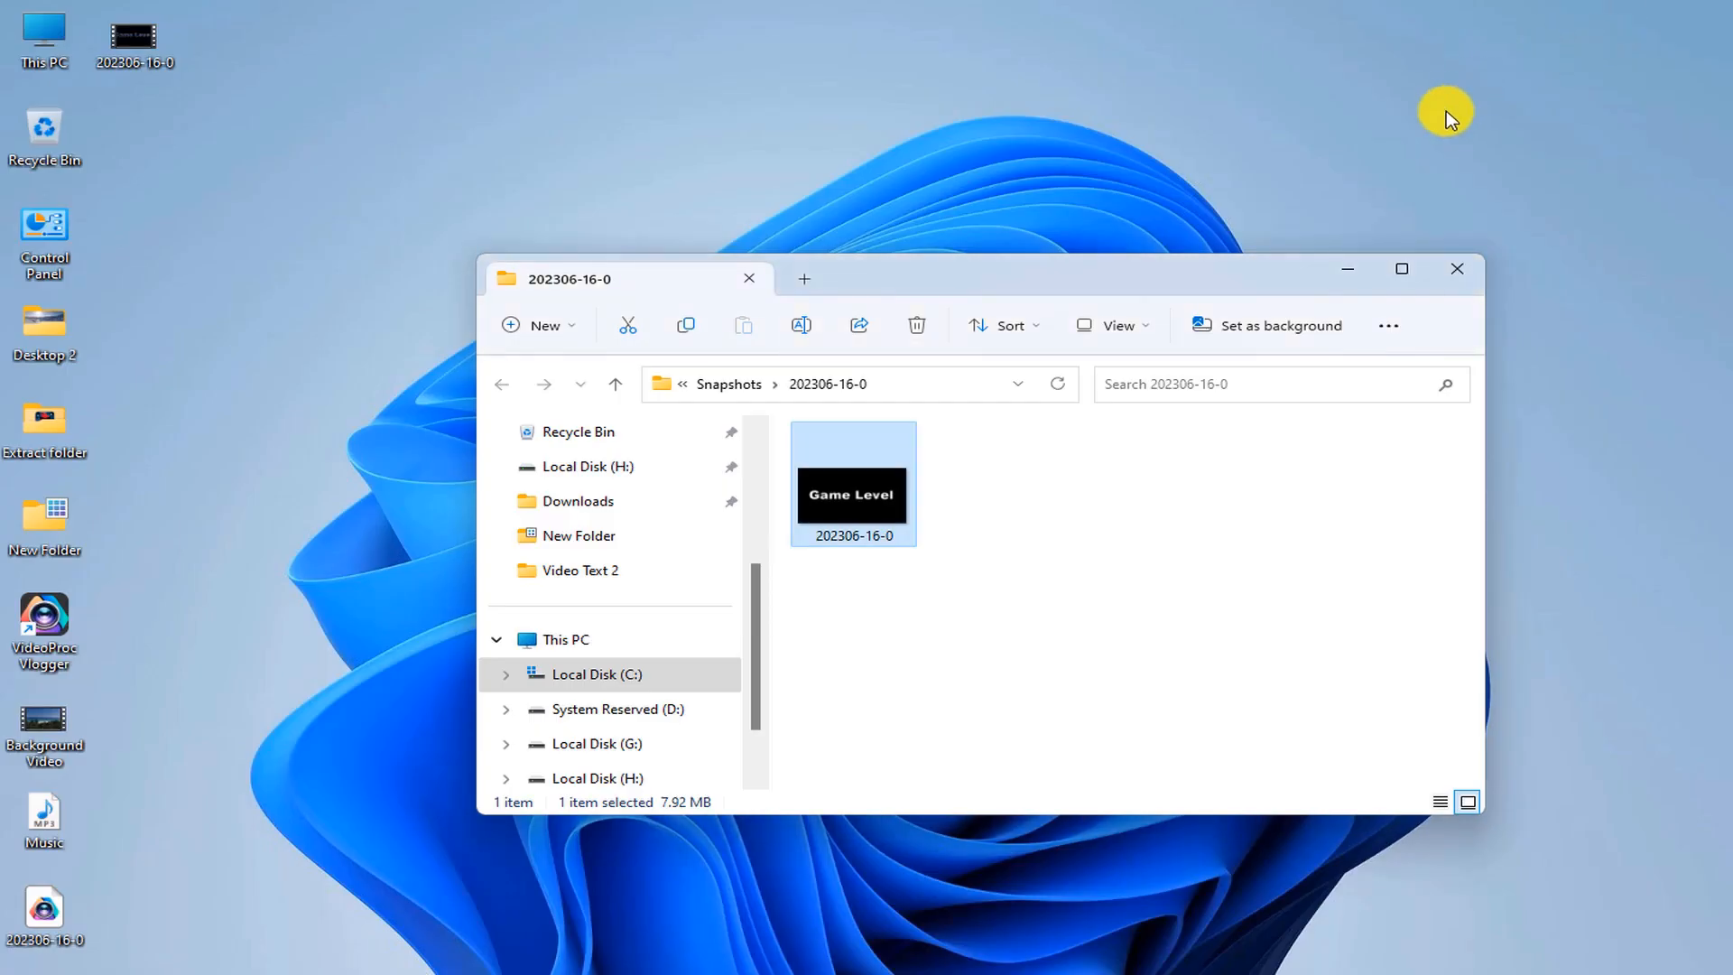
left_click(1442, 269)
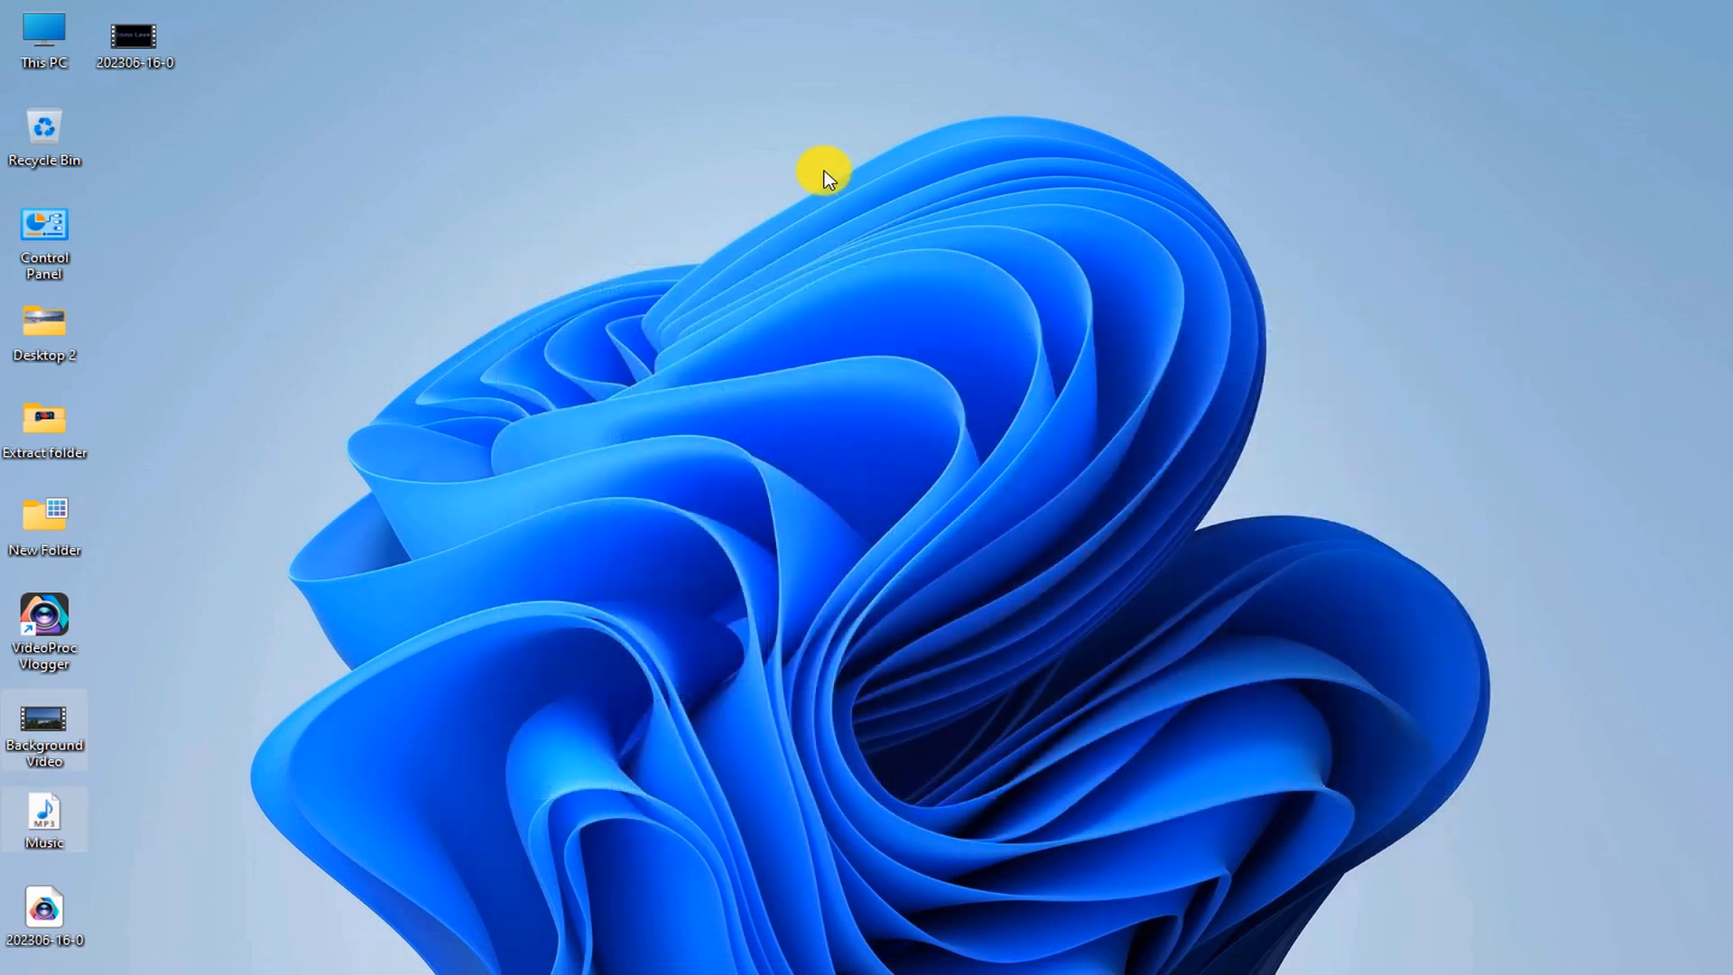